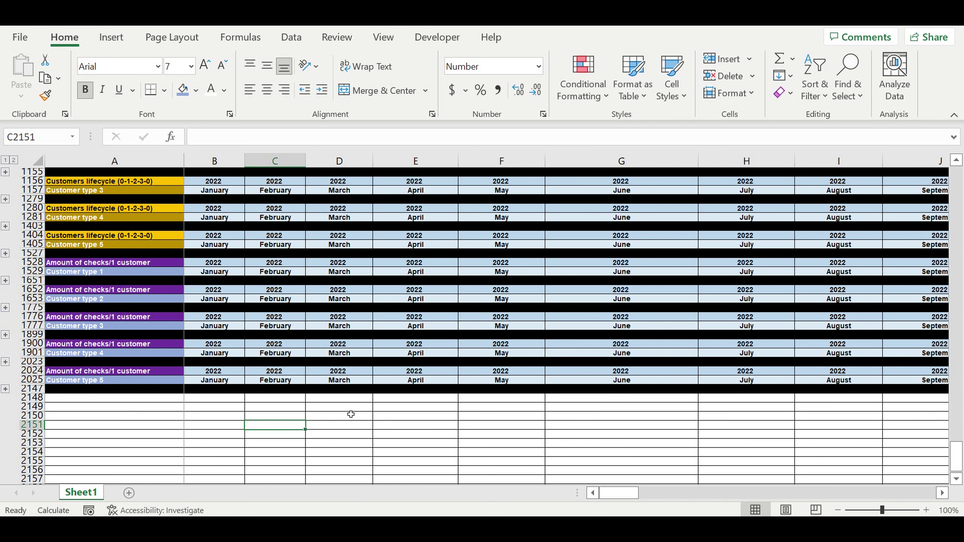
# Step: Scroll from row 1155 back to row 1 to view the project inputs
pyautogui.moveTo(954, 453); pyautogui.dragTo(954, 453)
pyautogui.moveTo(951, 387); pyautogui.dragTo(928, 148)
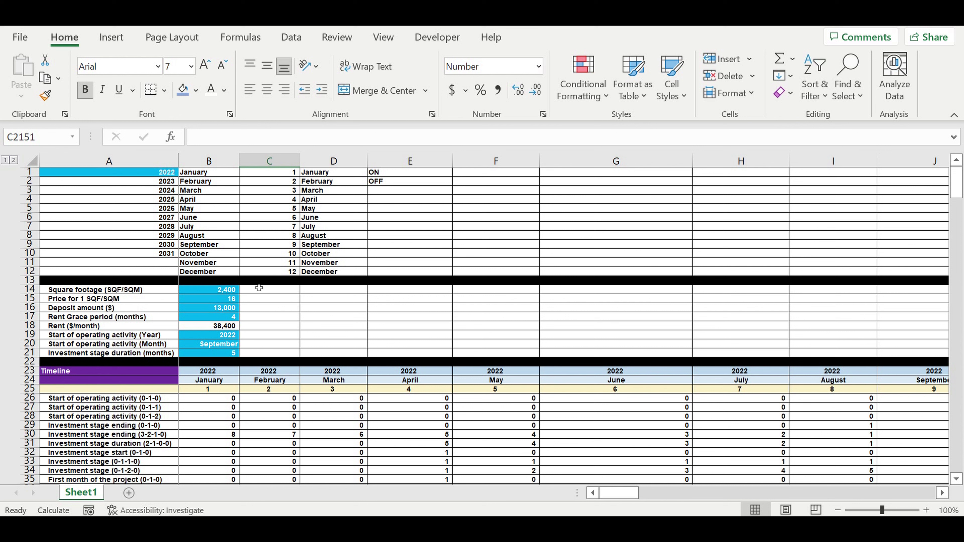
pyautogui.moveTo(212, 294); pyautogui.dragTo(213, 345)
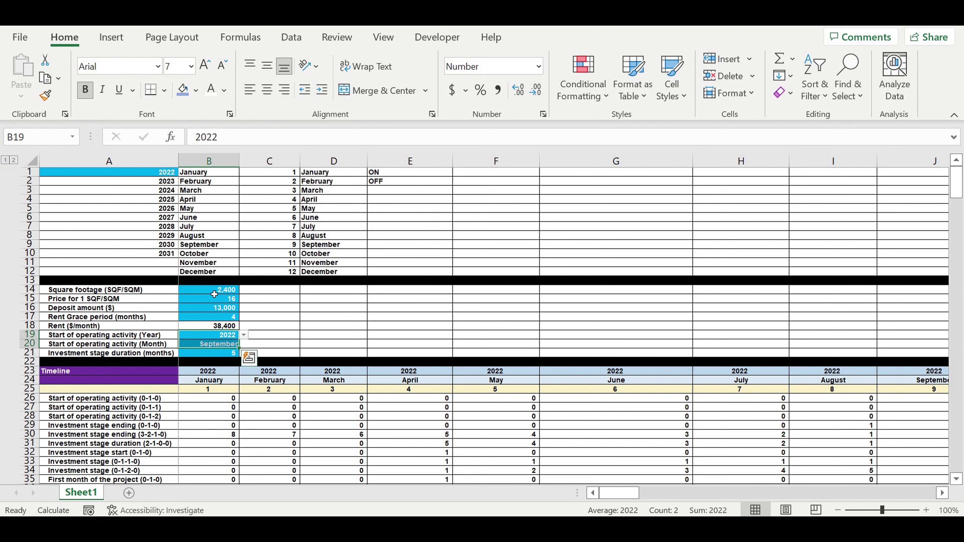
pyautogui.click(215, 299)
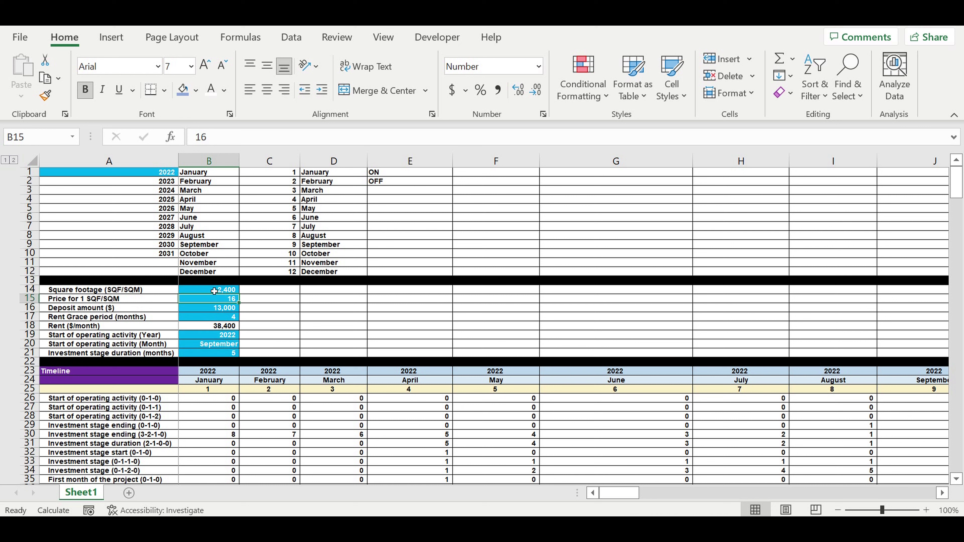
pyautogui.click(213, 294)
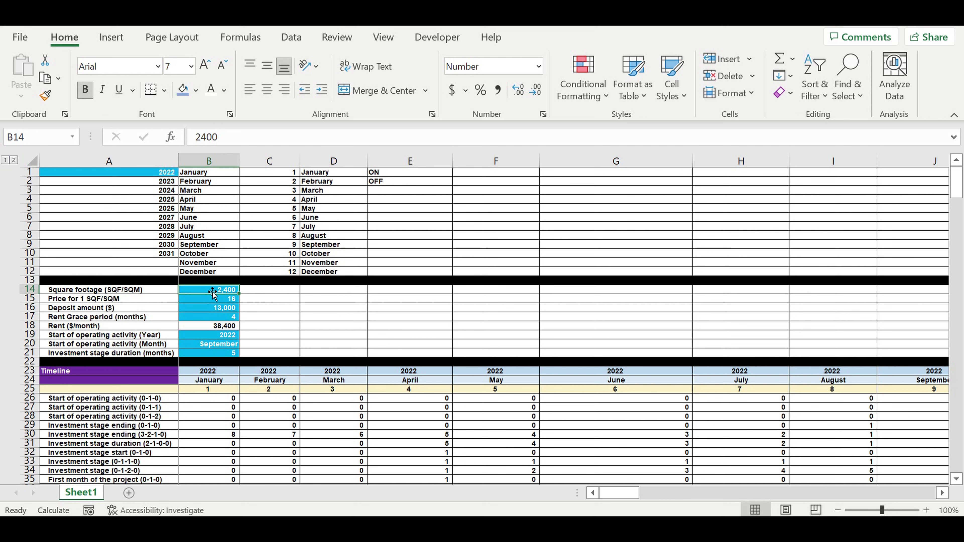
pyautogui.click(224, 320)
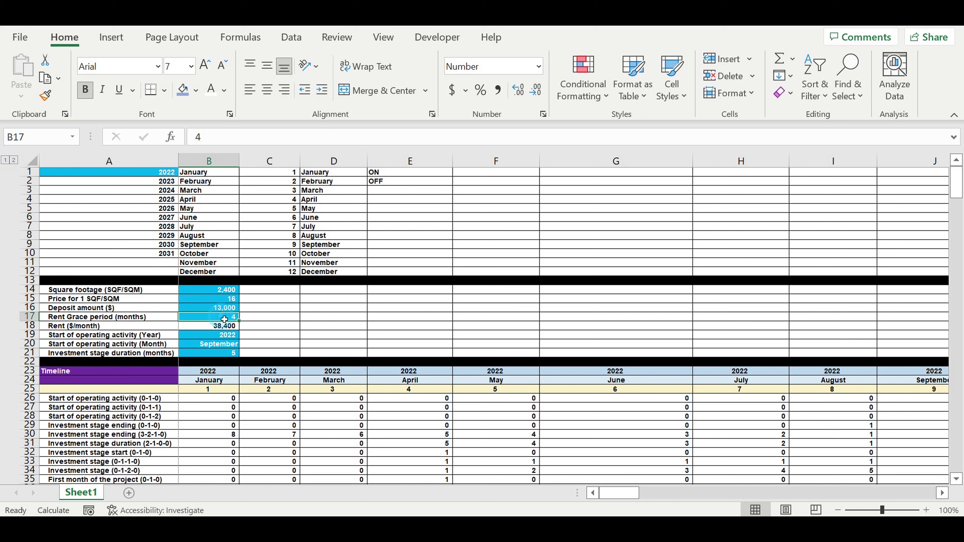
pyautogui.click(218, 309)
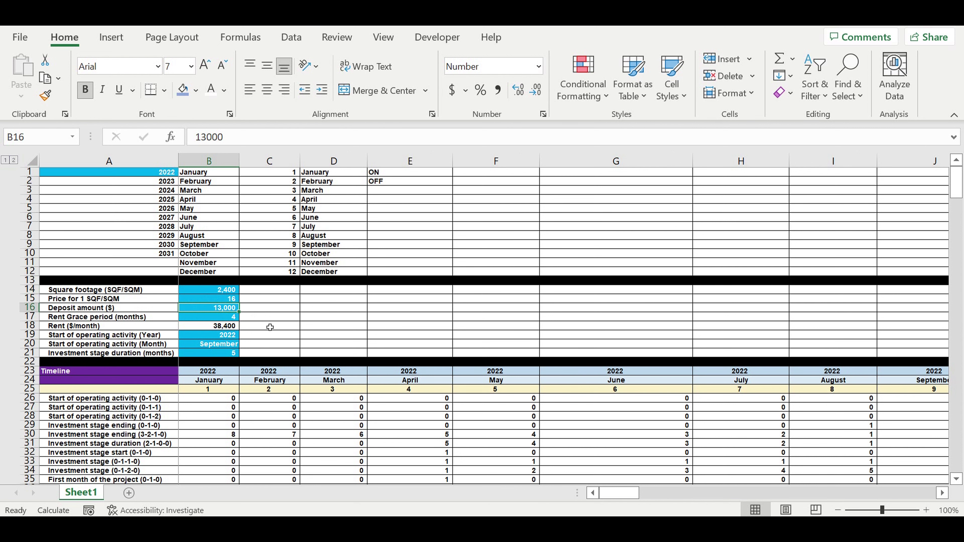
pyautogui.scroll(-16, 296, 327)
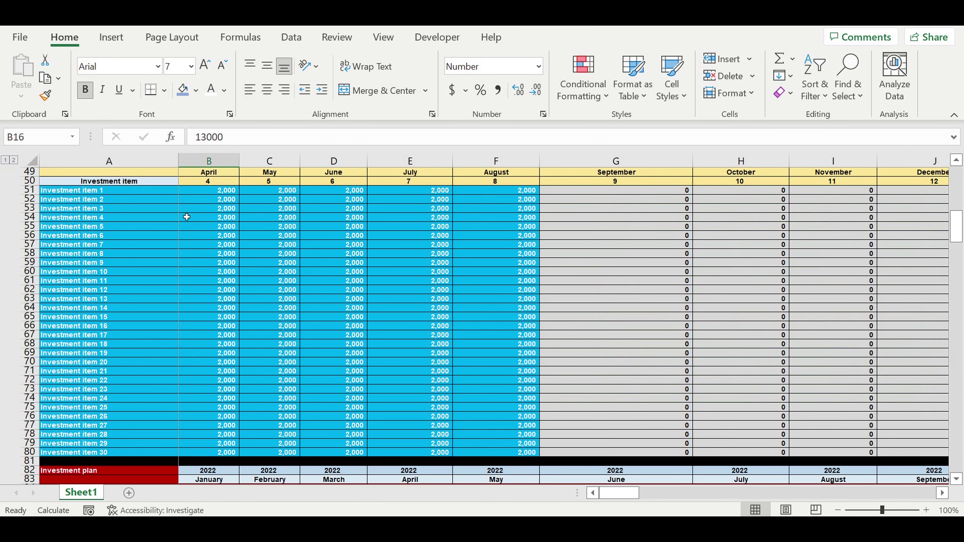
# Step: Highlight the investment items and their 2,000 monthly amounts, then scroll down to row 115
pyautogui.moveTo(153, 193); pyautogui.dragTo(450, 354)
pyautogui.moveTo(71, 192); pyautogui.dragTo(114, 353)
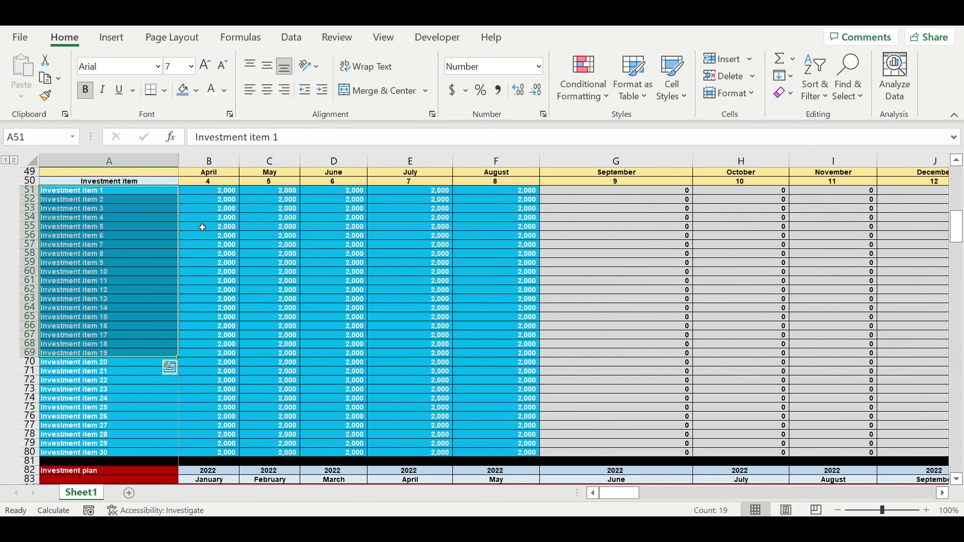
pyautogui.moveTo(220, 191); pyautogui.dragTo(476, 387)
pyautogui.scroll(-4, 475, 388)
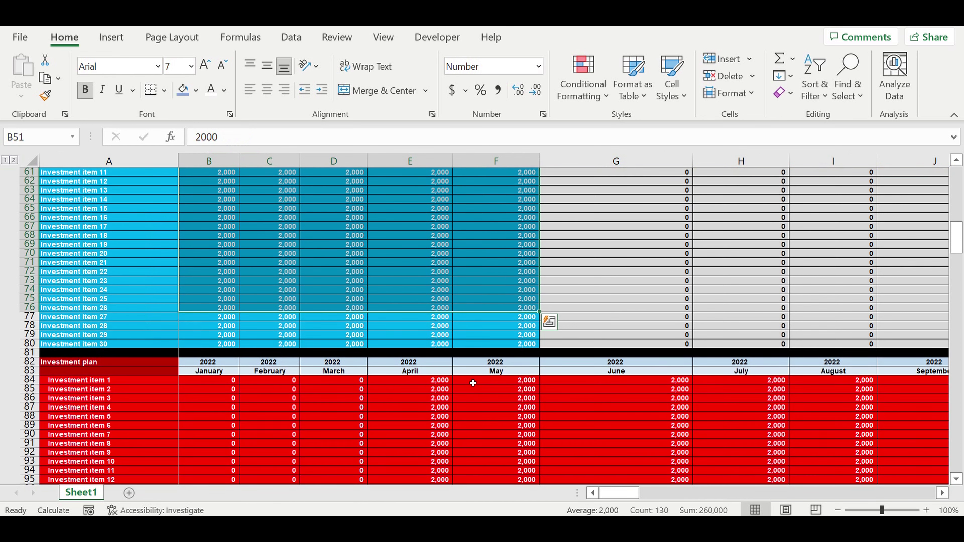
pyautogui.scroll(-4, 471, 382)
pyautogui.scroll(-14, 471, 382)
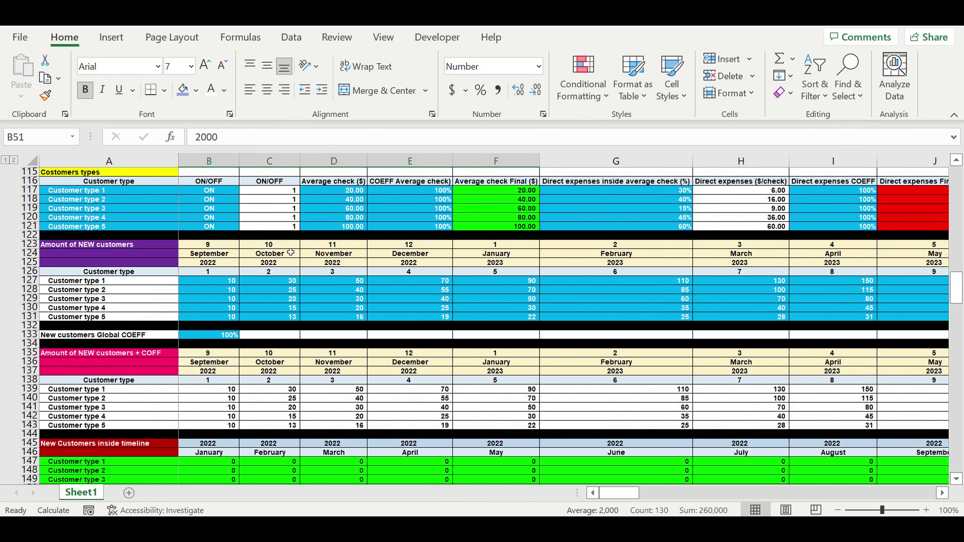
pyautogui.moveTo(69, 193); pyautogui.dragTo(97, 228)
pyautogui.moveTo(225, 193); pyautogui.dragTo(216, 227)
pyautogui.moveTo(332, 194); pyautogui.dragTo(334, 228)
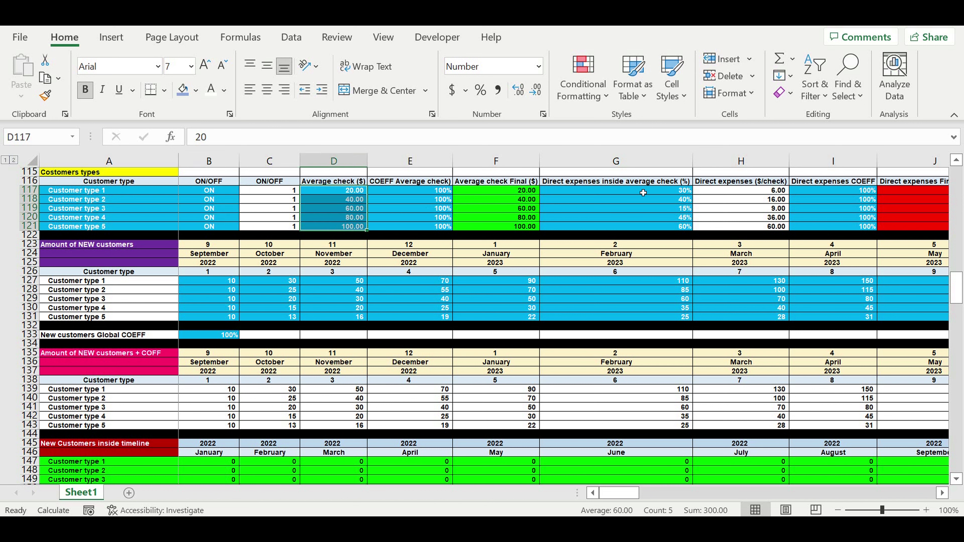
pyautogui.moveTo(643, 193); pyautogui.dragTo(641, 228)
pyautogui.moveTo(333, 190); pyautogui.dragTo(334, 217)
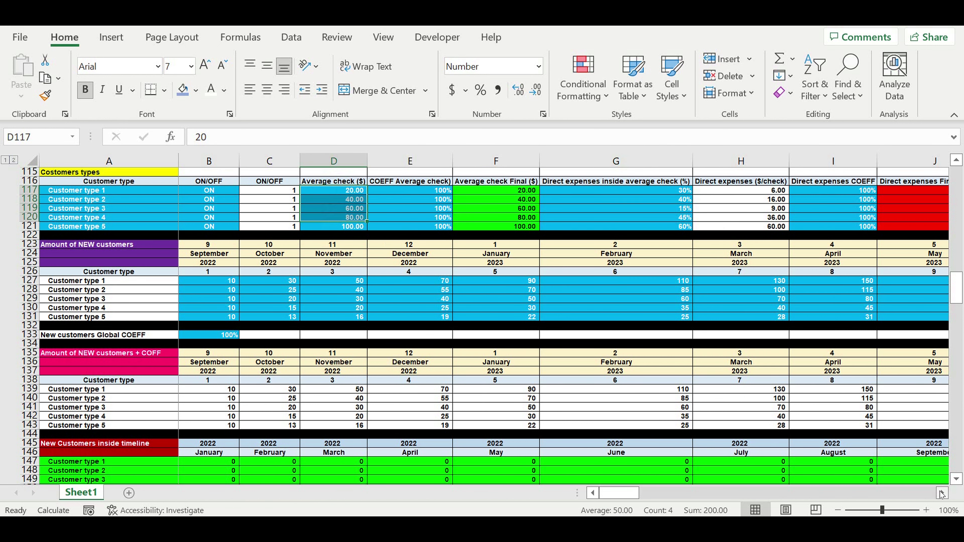
pyautogui.click(942, 493)
pyautogui.click(942, 493)
pyautogui.click(942, 493)
pyautogui.click(942, 493)
pyautogui.click(941, 492)
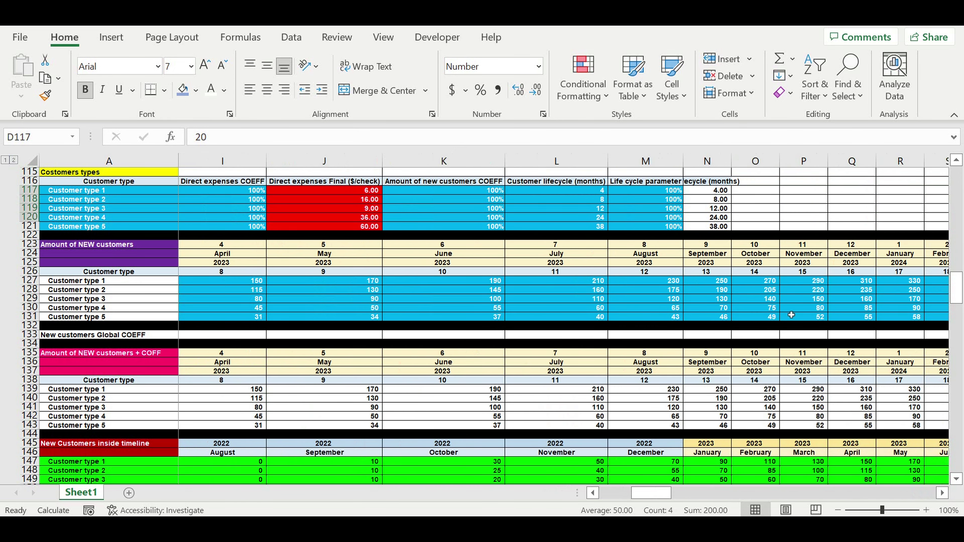
pyautogui.moveTo(587, 192); pyautogui.dragTo(584, 231)
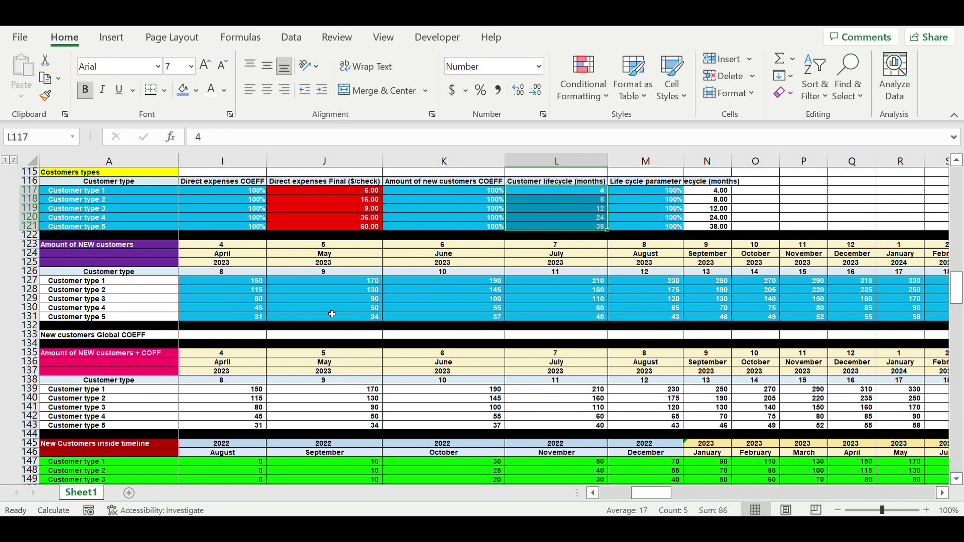
pyautogui.moveTo(227, 283); pyautogui.dragTo(775, 317)
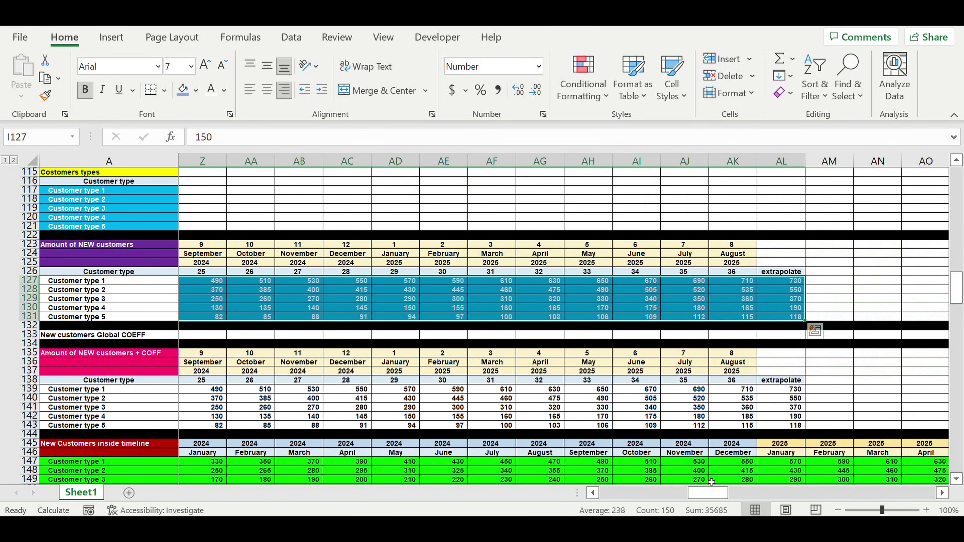
pyautogui.moveTo(703, 497); pyautogui.dragTo(614, 498)
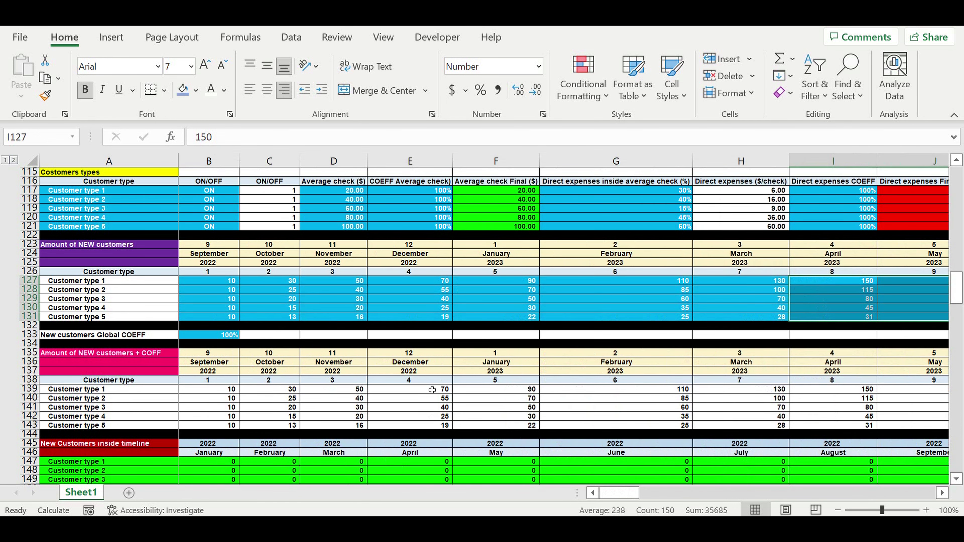
# Step: Inspect the customer type header formulas and customer type 1's first four lifecycle months of checks
pyautogui.scroll(-8, 302, 344)
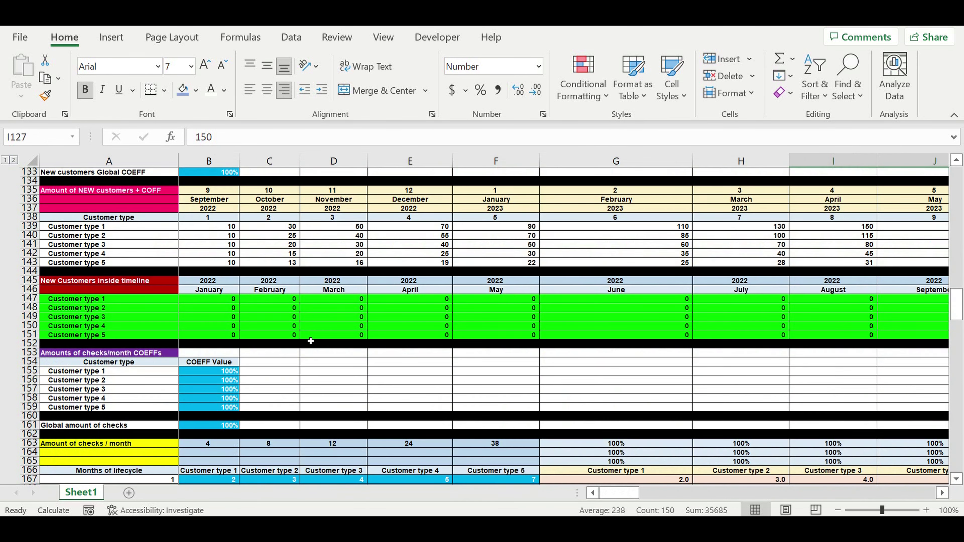
pyautogui.scroll(-3, 313, 341)
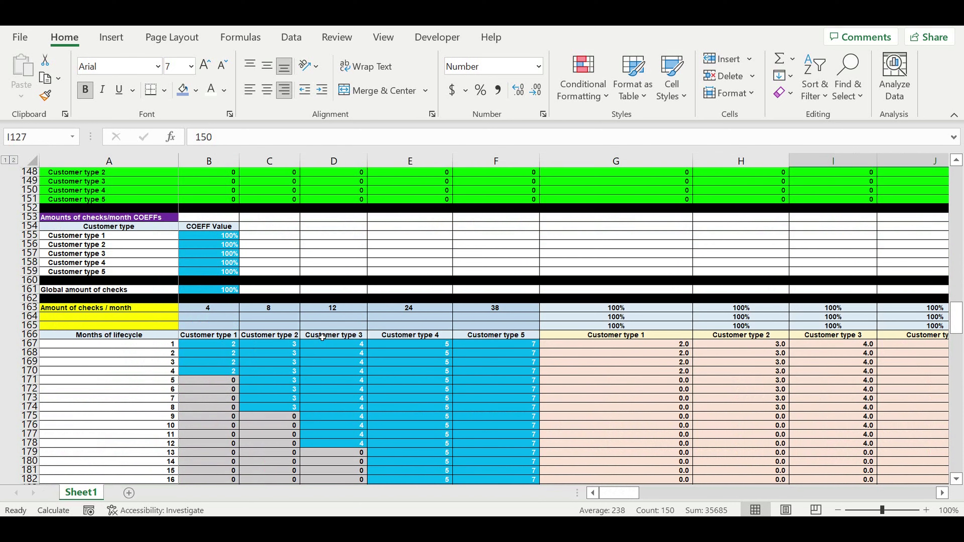
pyautogui.scroll(-1, 323, 337)
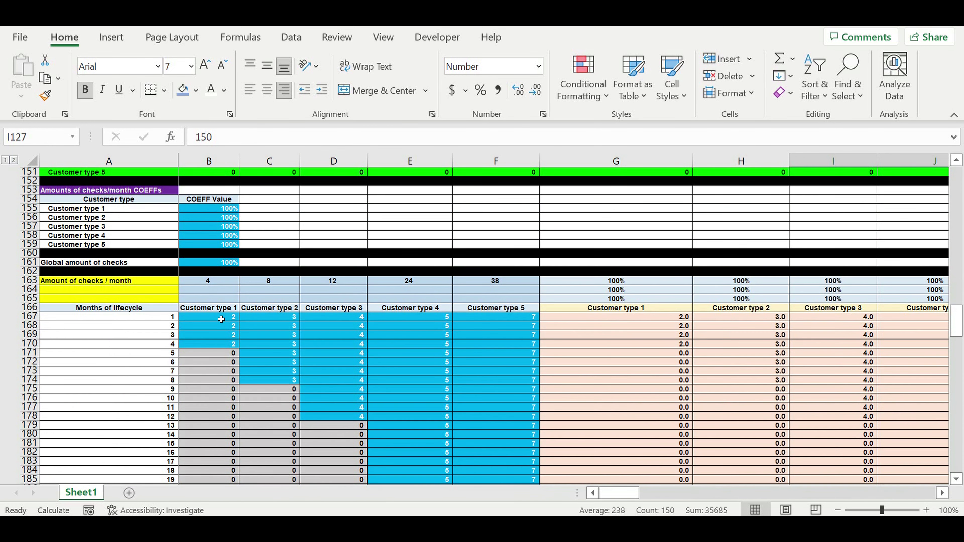
pyautogui.click(628, 309)
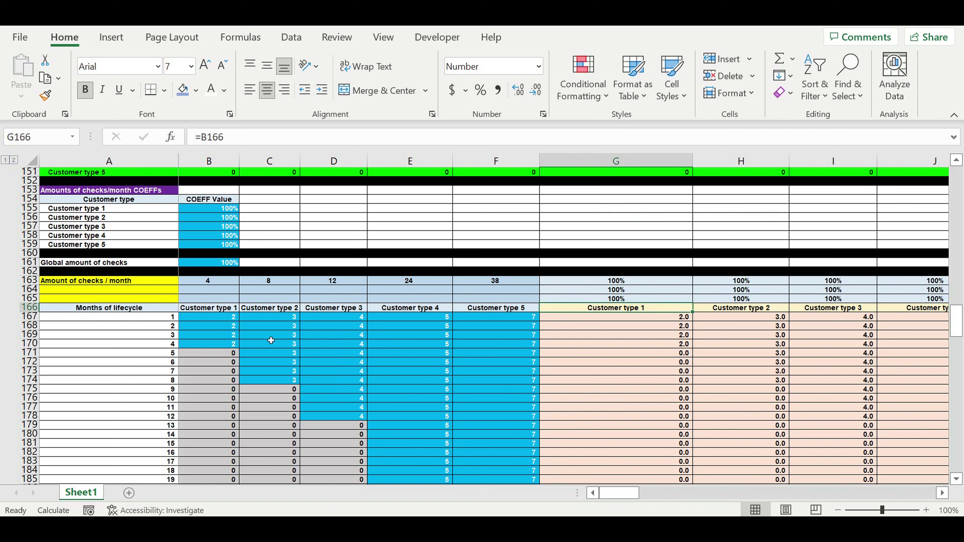
pyautogui.click(223, 309)
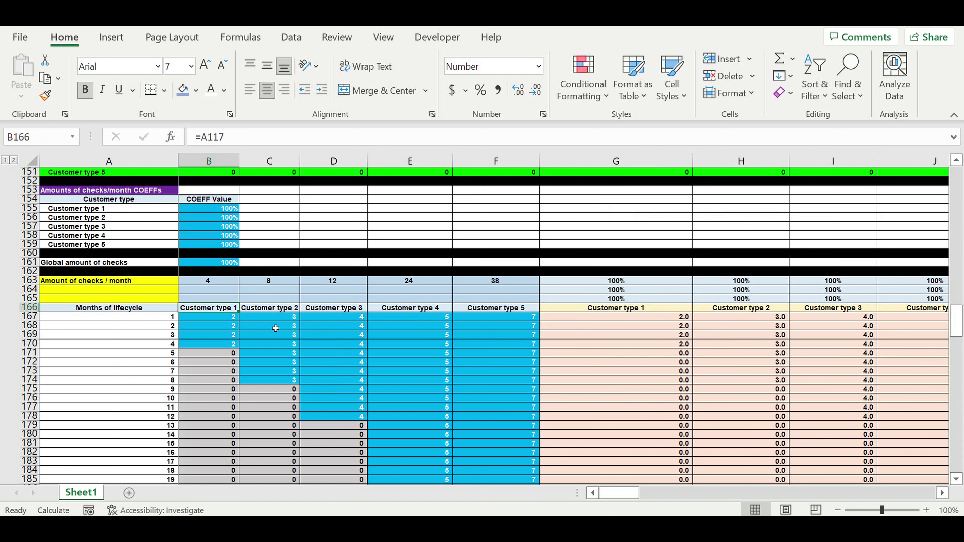
pyautogui.click(225, 318)
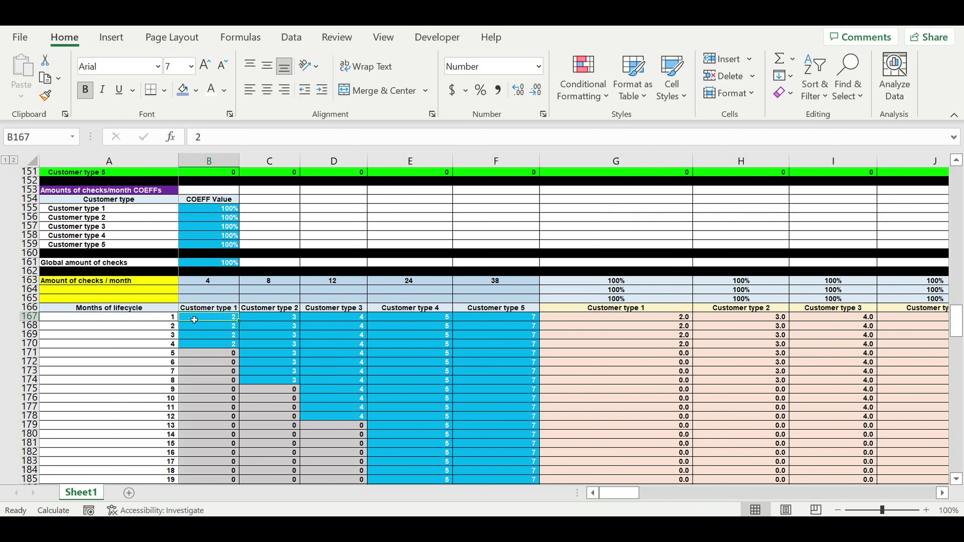
pyautogui.moveTo(161, 318); pyautogui.dragTo(162, 346)
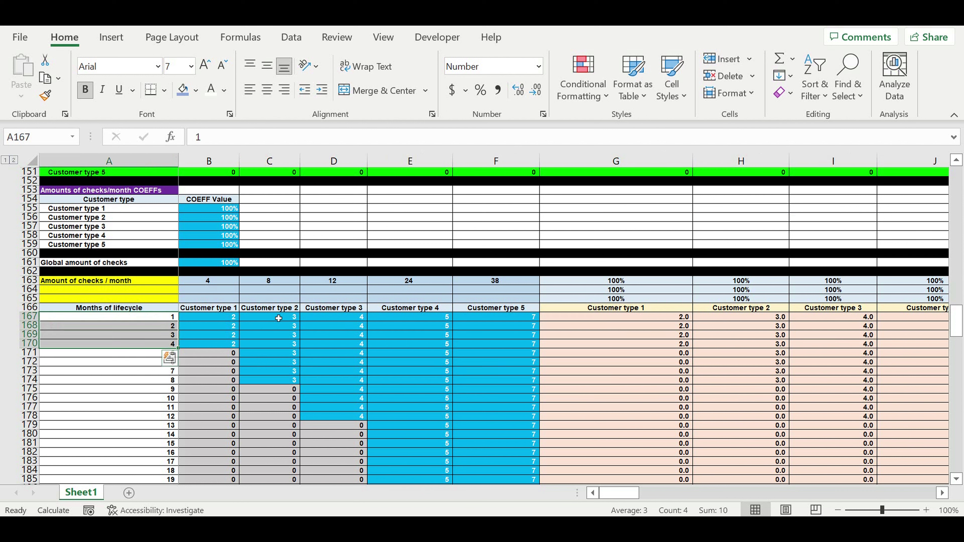
# Step: Step through customer type 2's monthly checks and highlight its eight active months
pyautogui.click(274, 312)
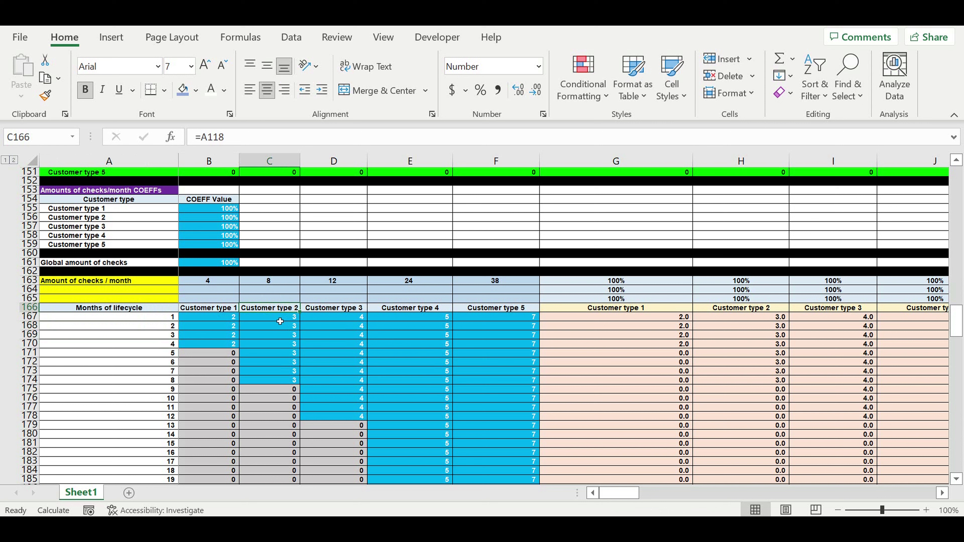
pyautogui.click(280, 321)
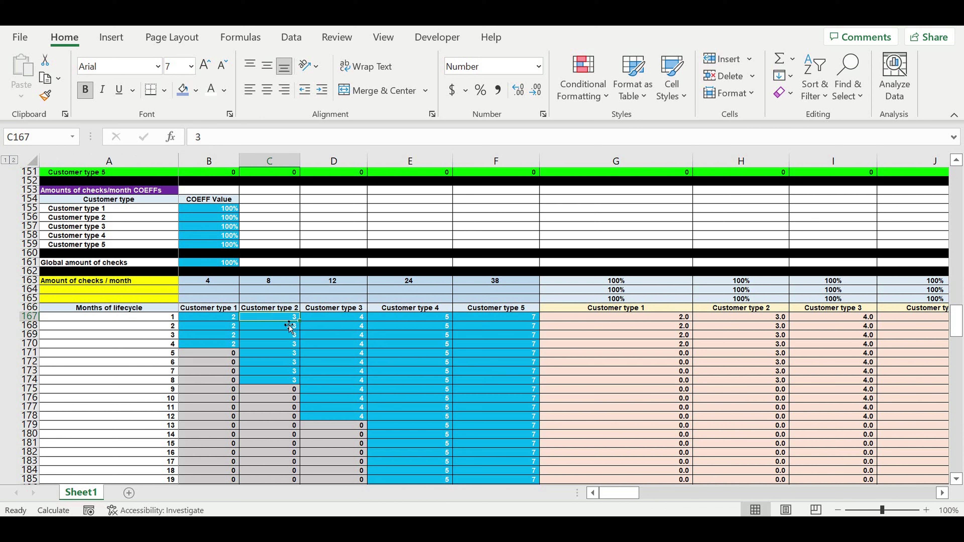
pyautogui.moveTo(279, 320); pyautogui.dragTo(278, 383)
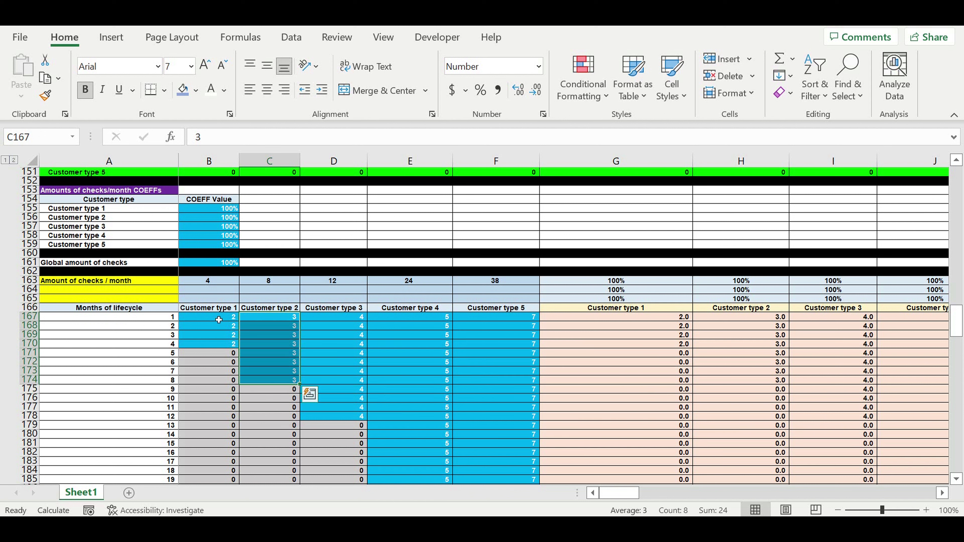
pyautogui.click(283, 321)
pyautogui.click(287, 329)
pyautogui.click(288, 338)
pyautogui.click(289, 345)
pyautogui.click(288, 354)
pyautogui.click(289, 363)
pyautogui.click(291, 372)
pyautogui.click(290, 382)
pyautogui.moveTo(284, 320); pyautogui.dragTo(274, 384)
# Step: Highlight the monthly checks for all five customer types and inspect the Customer type 5 header
pyautogui.scroll(-2, 312, 338)
pyautogui.moveTo(228, 263); pyautogui.dragTo(498, 478)
pyautogui.scroll(-2, 509, 402)
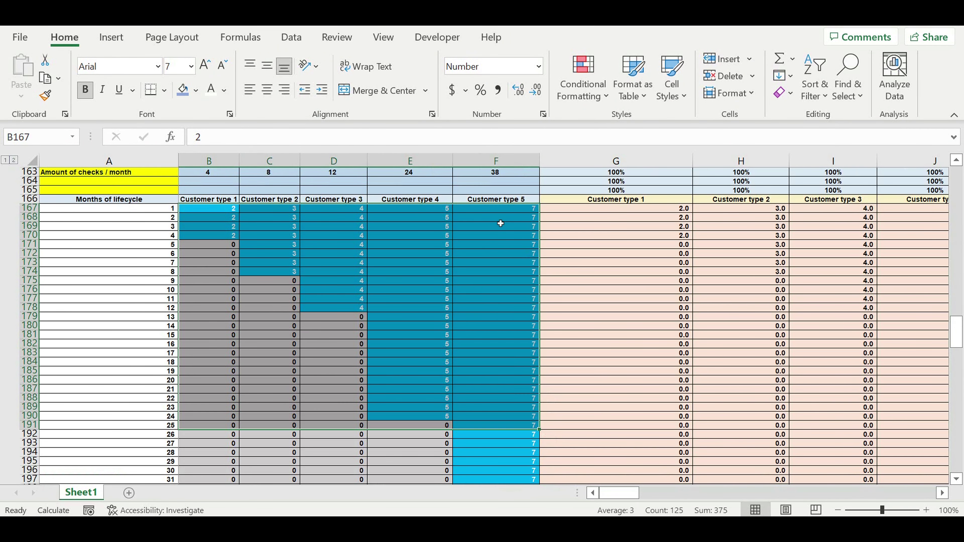
pyautogui.click(490, 198)
# Step: Copy the five Amount of checks blocks (rows 1528–2147) and paste them starting at row 2148
pyautogui.scroll(-8, 474, 335)
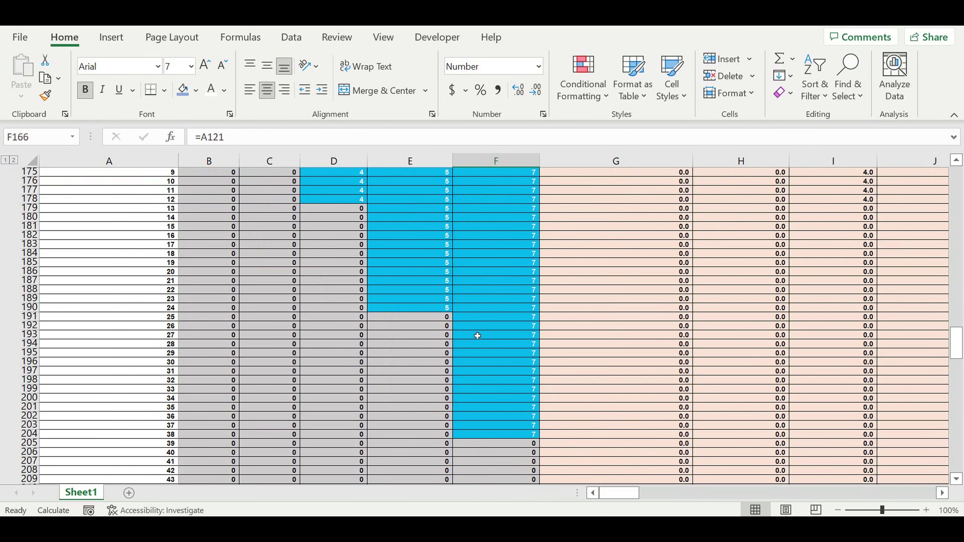
pyautogui.scroll(-14, 471, 342)
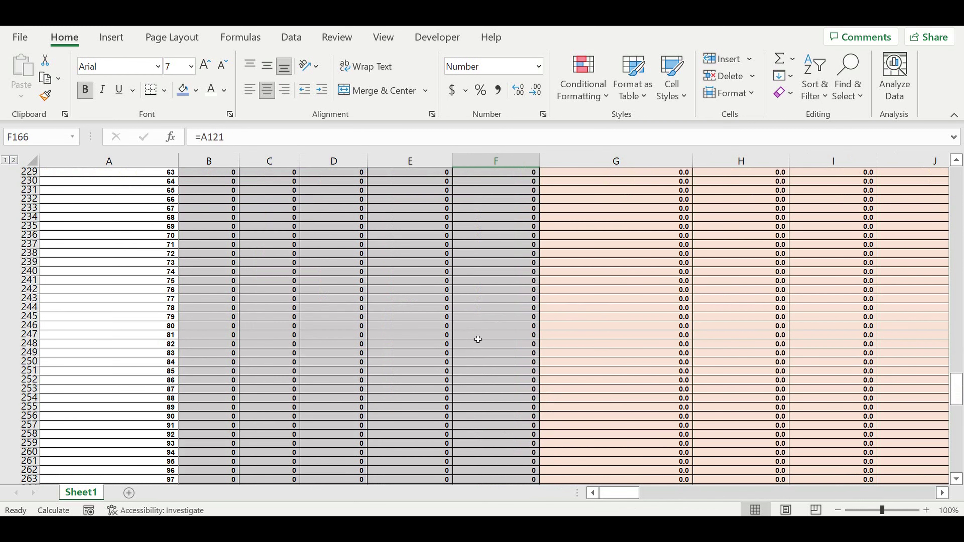
pyautogui.scroll(-20, 479, 339)
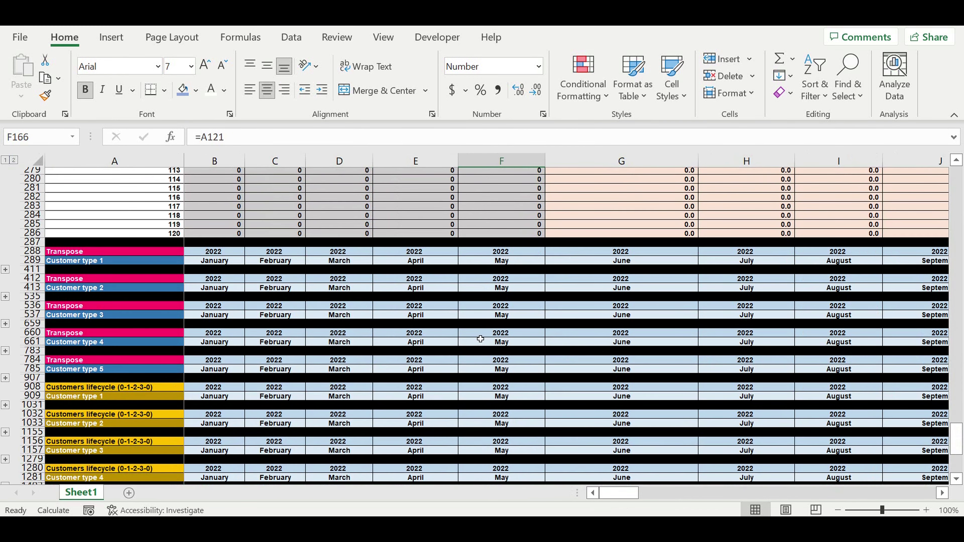
pyautogui.scroll(-10, 480, 339)
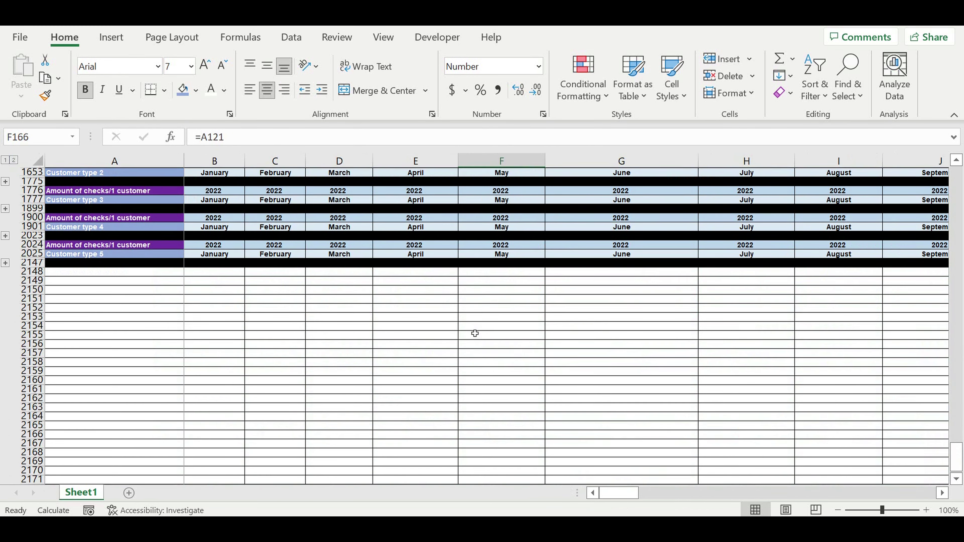
pyautogui.scroll(3, 353, 324)
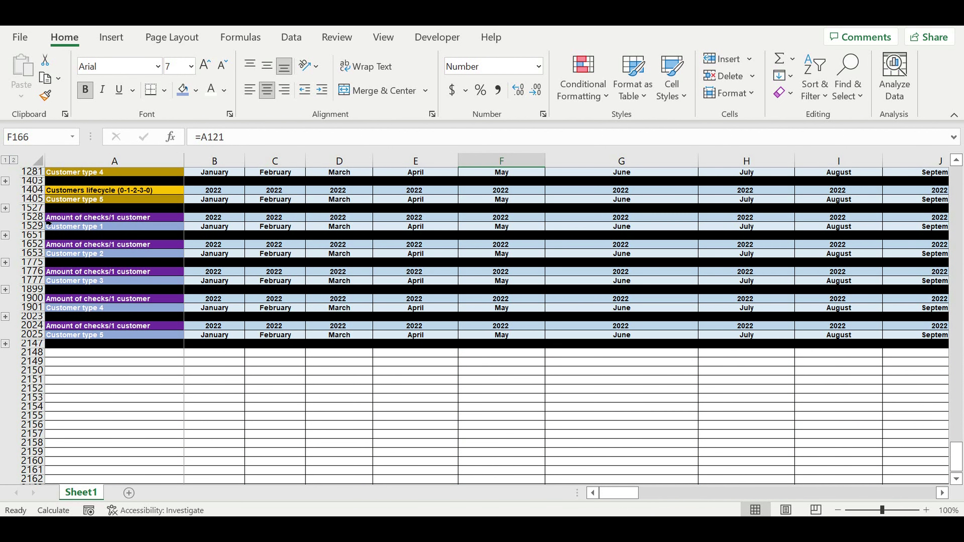
pyautogui.moveTo(34, 217); pyautogui.dragTo(45, 344)
pyautogui.hotkey('ctrl', 'c')
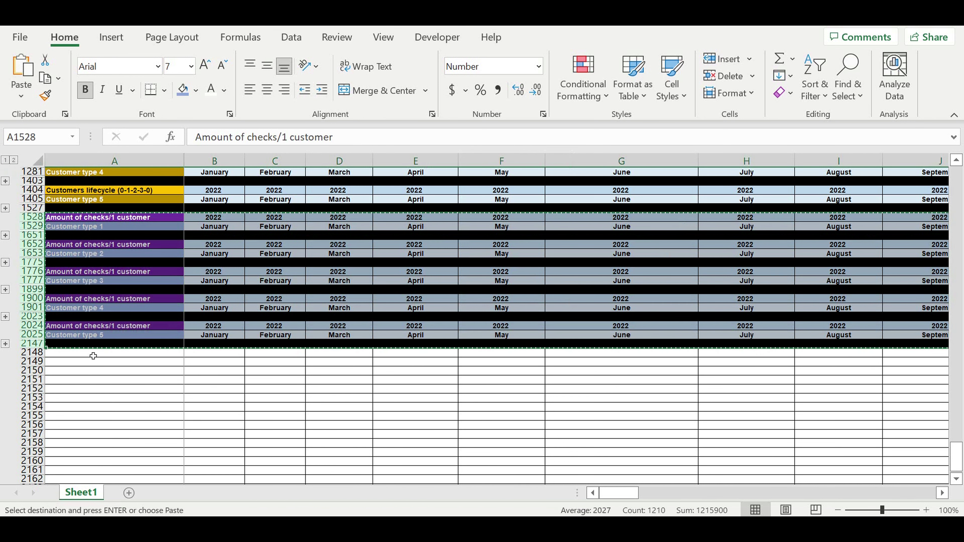
pyautogui.click(93, 355)
pyautogui.hotkey('ctrl', 'v')
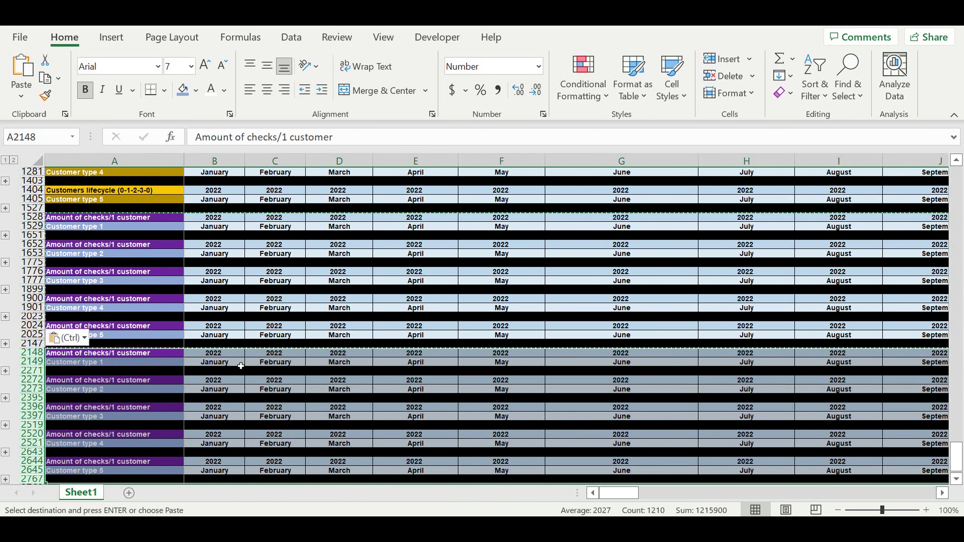
# Step: Replace the first pasted block's header text in A2148 with 'Revenues'
pyautogui.click(240, 366)
pyautogui.click(121, 356)
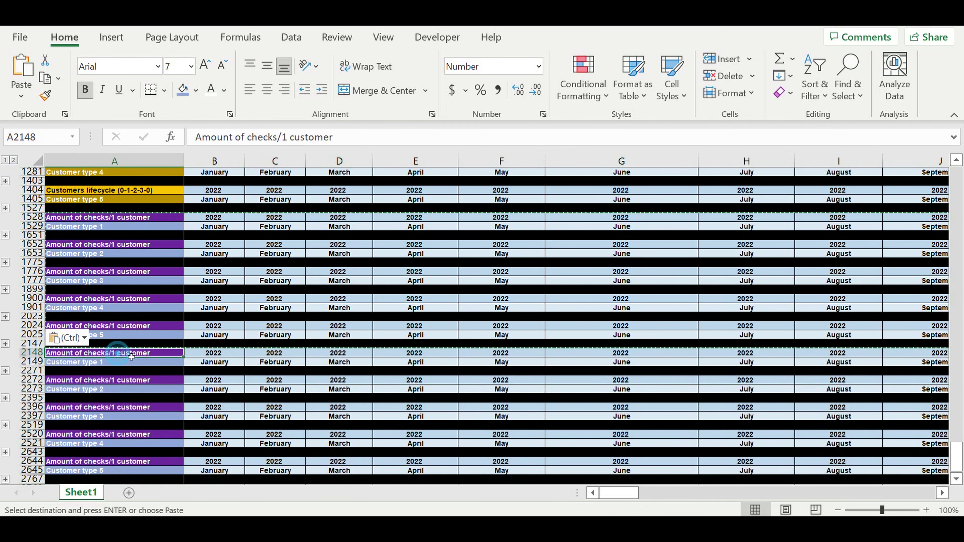
pyautogui.moveTo(332, 138); pyautogui.dragTo(136, 116)
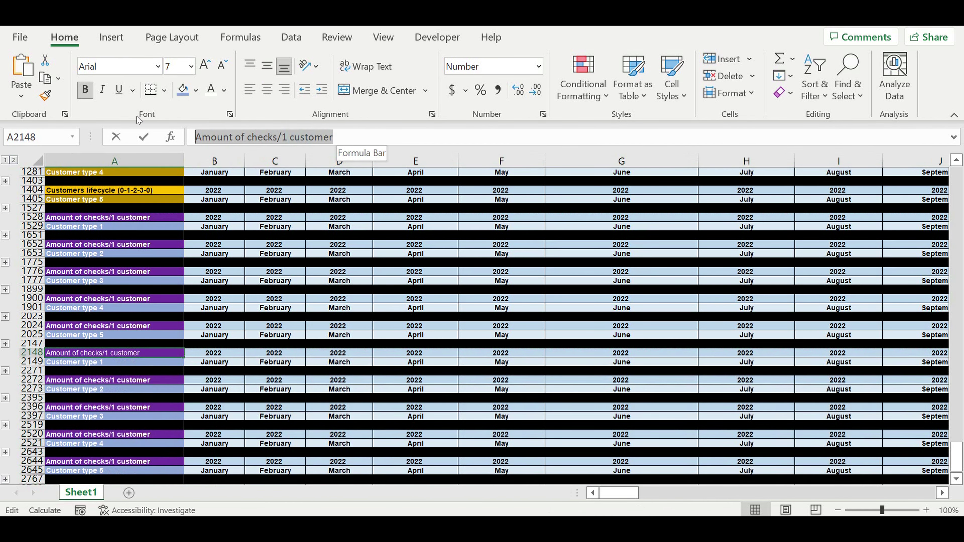
pyautogui.write('Revenues')
# Step: Make the Revenues header bold and fill A2148:A2149 green with black label text
pyautogui.click(84, 89)
pyautogui.press('Return')
pyautogui.click(111, 385)
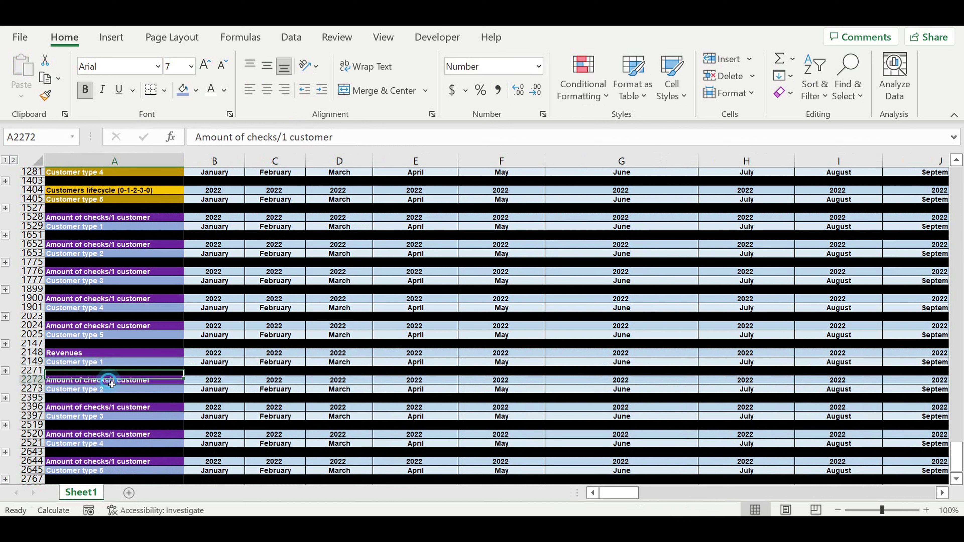
pyautogui.click(126, 352)
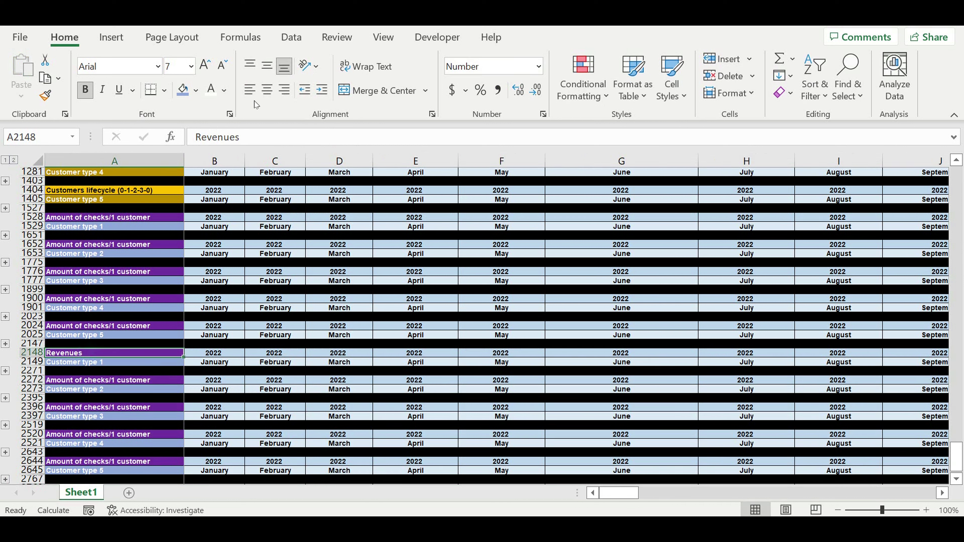
pyautogui.click(195, 89)
pyautogui.click(248, 232)
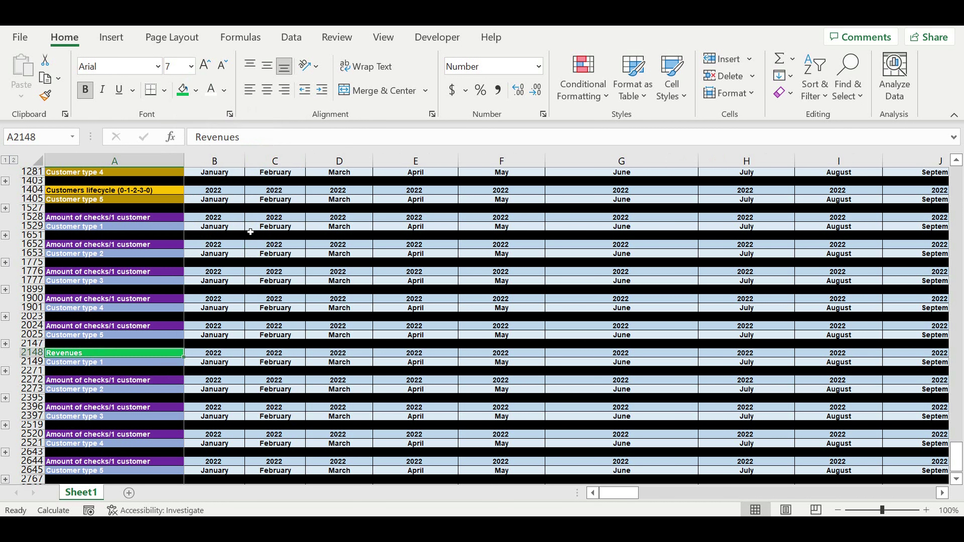
pyautogui.click(99, 363)
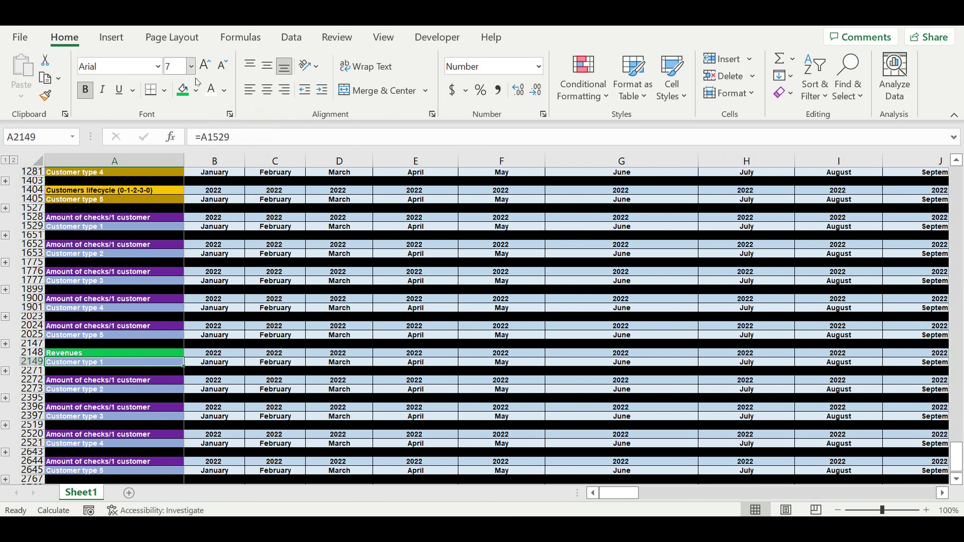
pyautogui.click(195, 90)
pyautogui.click(195, 274)
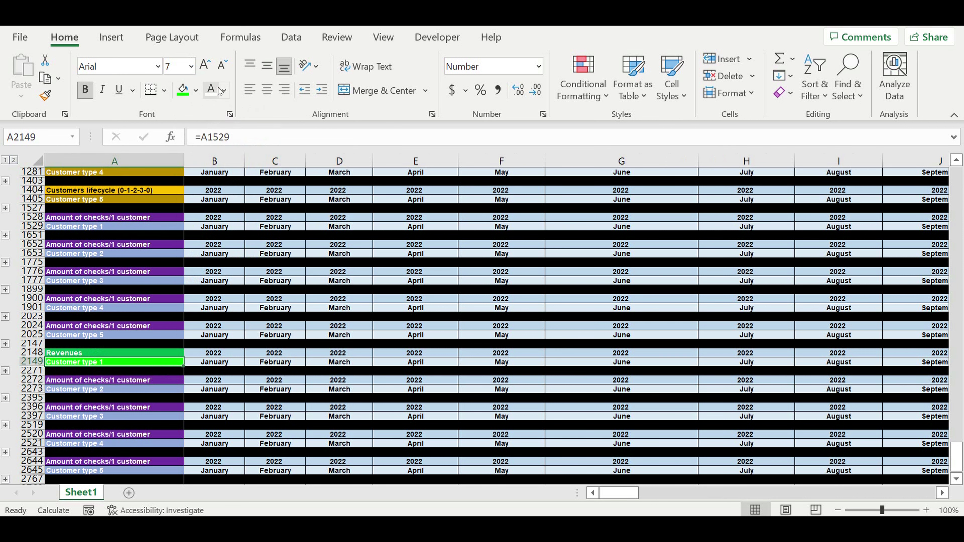
pyautogui.click(224, 90)
pyautogui.click(224, 111)
# Step: Copy the green header pair into A2272, A2396, A2520 and A2644
pyautogui.click(99, 380)
pyautogui.click(98, 353)
pyautogui.moveTo(100, 359); pyautogui.dragTo(101, 362)
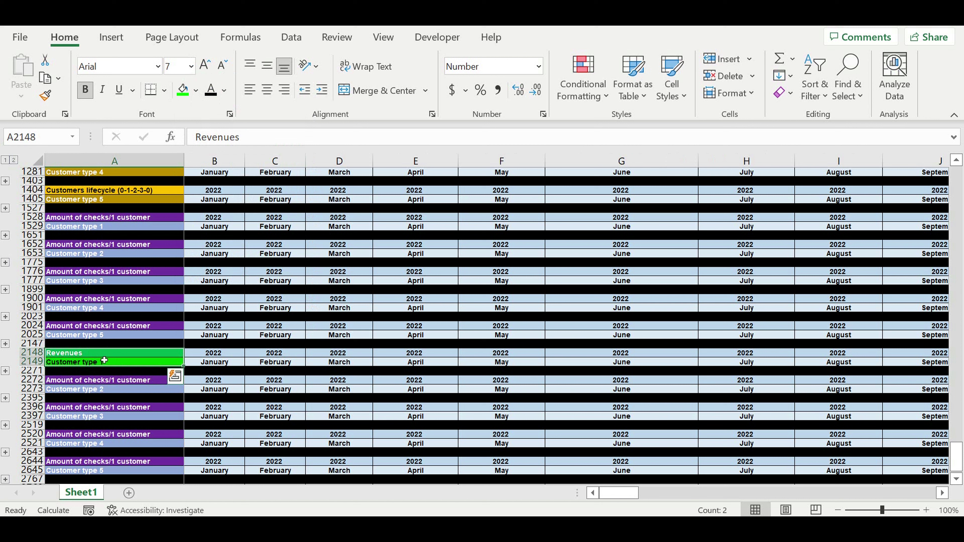
pyautogui.hotkey('ctrl', 'c')
pyautogui.click(122, 380)
pyautogui.hotkey('ctrl', 'v')
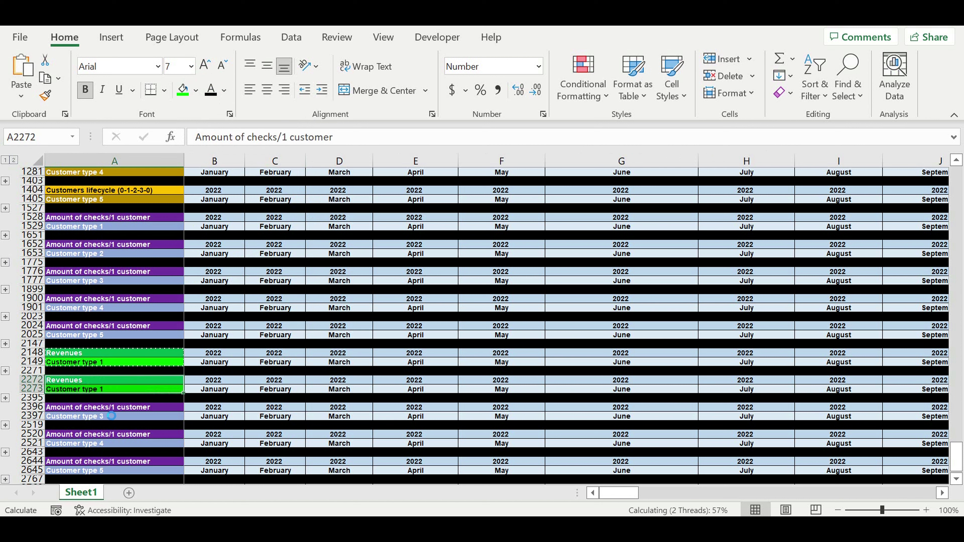
pyautogui.click(111, 407)
pyautogui.hotkey('ctrl', 'v')
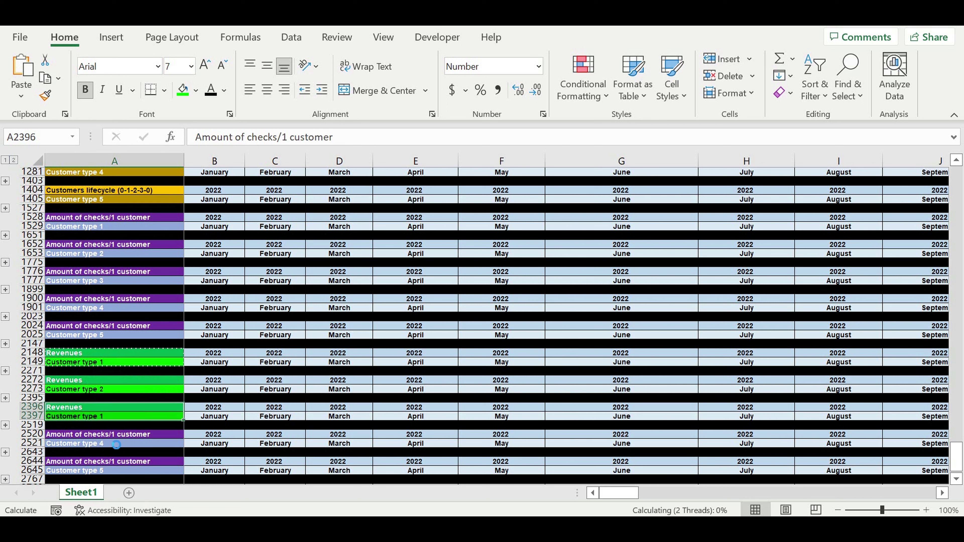
pyautogui.click(114, 435)
pyautogui.hotkey('ctrl', 'v')
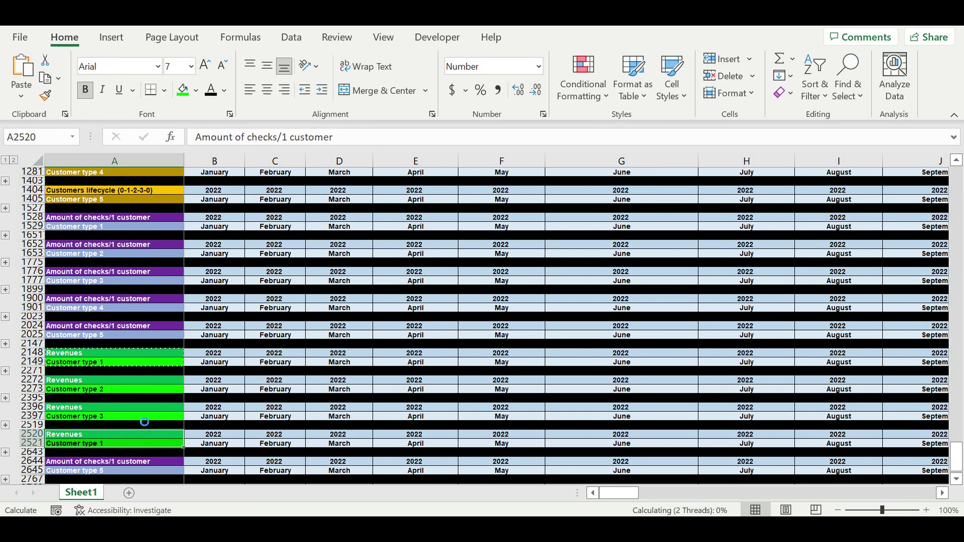
pyautogui.click(78, 463)
pyautogui.hotkey('ctrl', 'v')
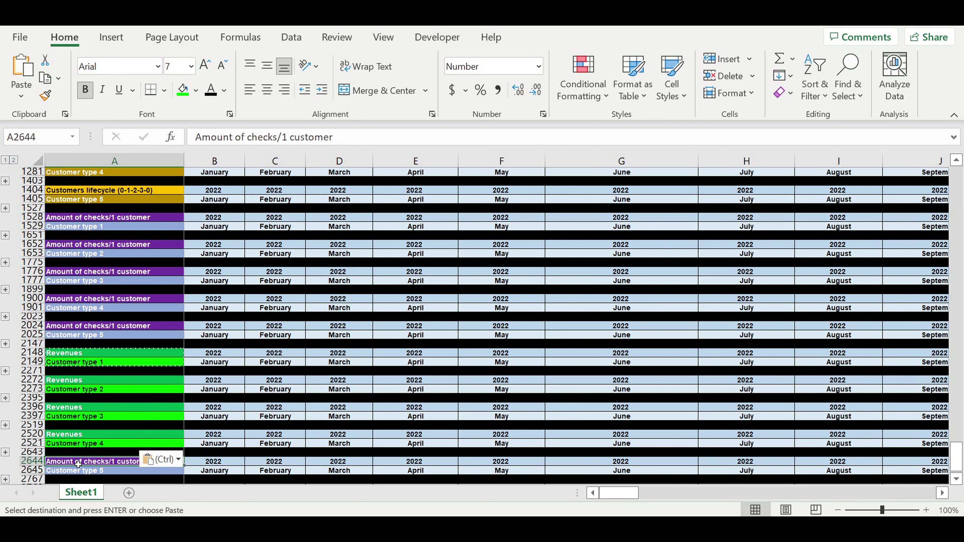
# Step: Check the month header formulas and expand the grouped rows under row 2149
pyautogui.click(268, 409)
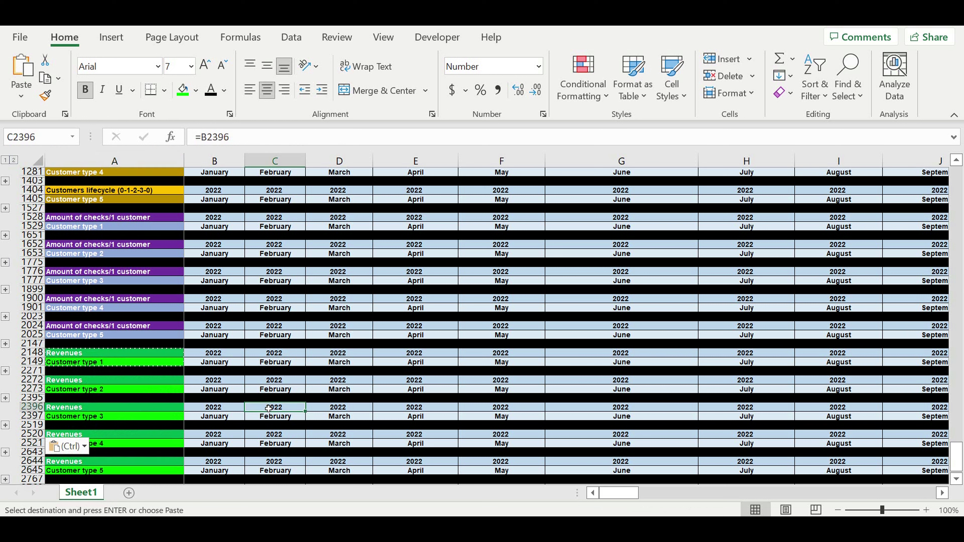
pyautogui.scroll(-2, 268, 408)
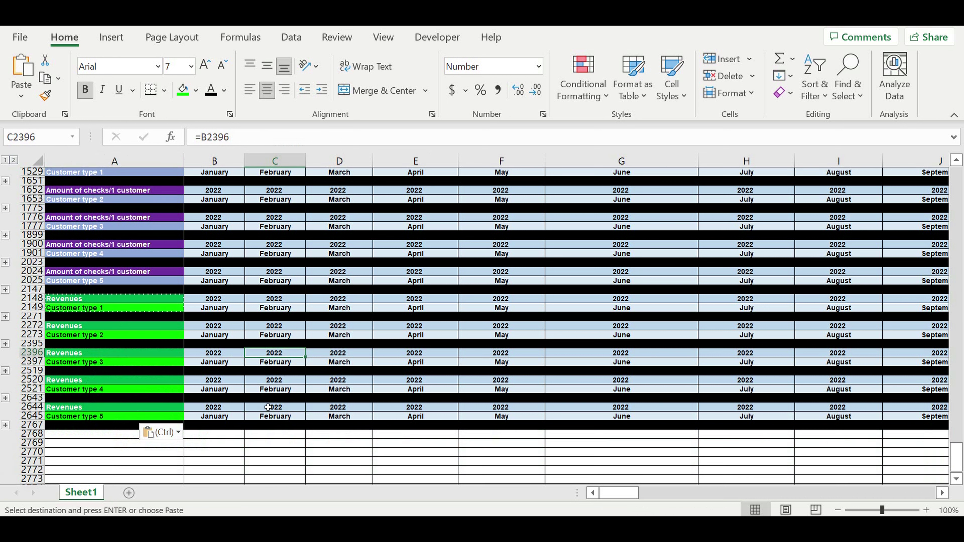
pyautogui.click(312, 353)
pyautogui.click(6, 317)
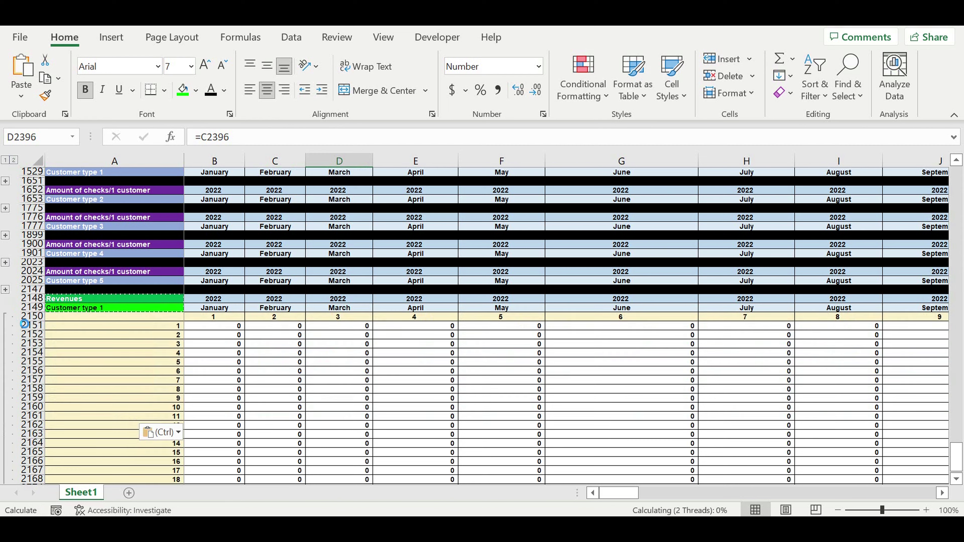
# Step: Clear the zero-valued formulas from B2151:E2161 in the Revenues Customer type 1 block
pyautogui.scroll(-20, 269, 338)
pyautogui.scroll(20, 268, 327)
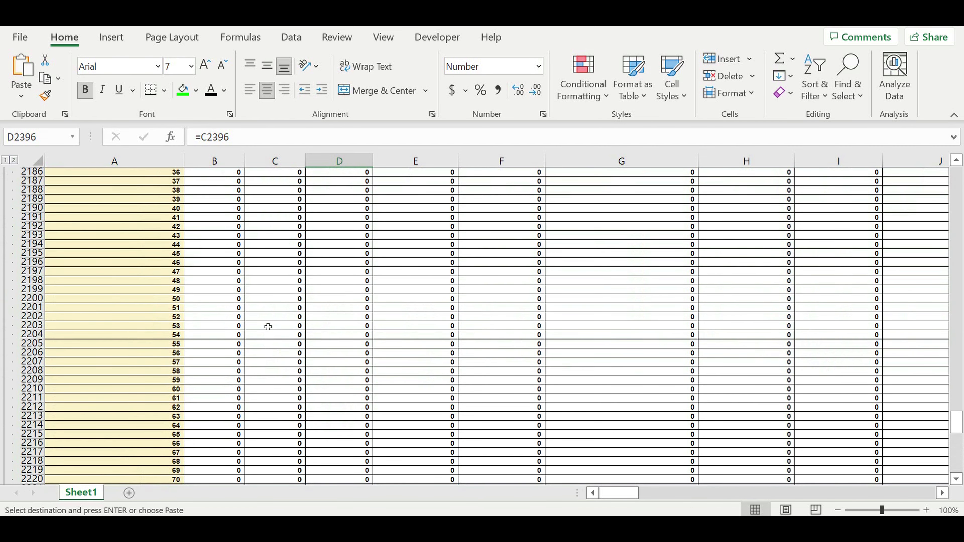
pyautogui.moveTo(234, 295); pyautogui.dragTo(422, 379)
pyautogui.hotkey('ctrl', 'v')
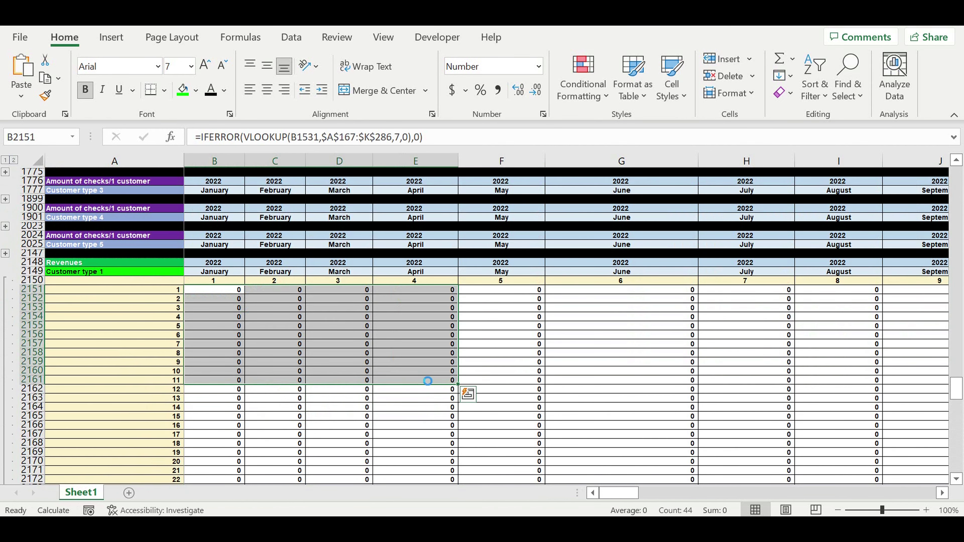
pyautogui.press('Delete')
pyautogui.click(322, 390)
pyautogui.click(275, 328)
pyautogui.scroll(5, 278, 336)
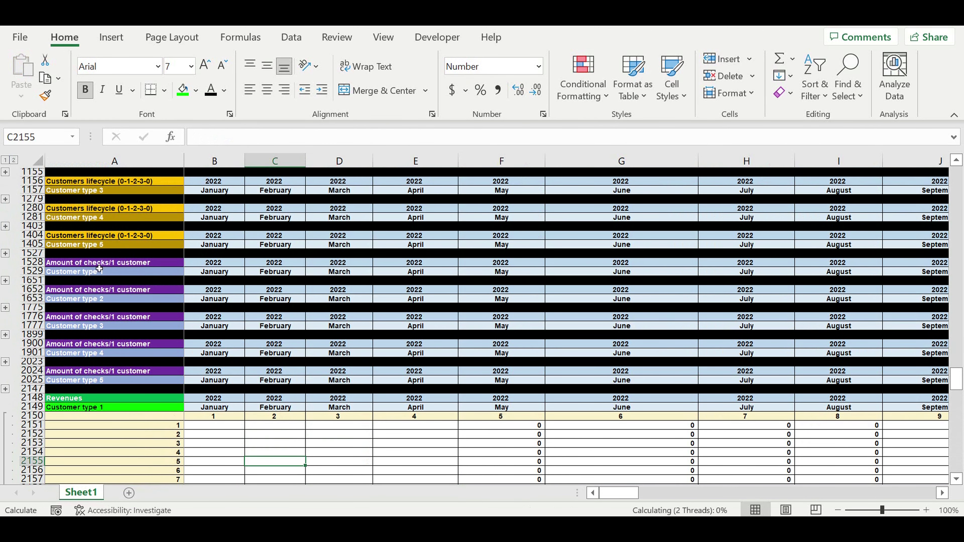
# Step: Expand the Amount of checks Customer type 1 block and check the values in row 1539
pyautogui.click(88, 271)
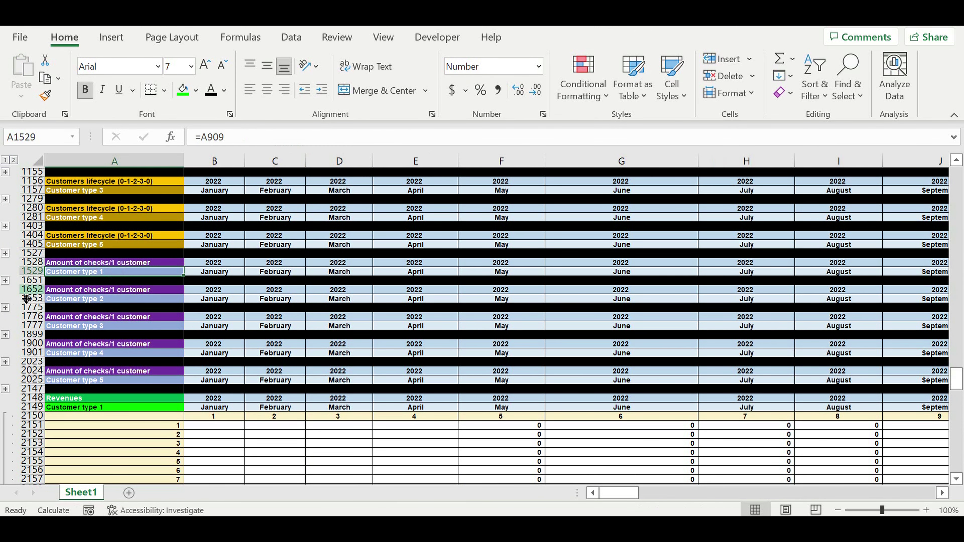
pyautogui.click(6, 280)
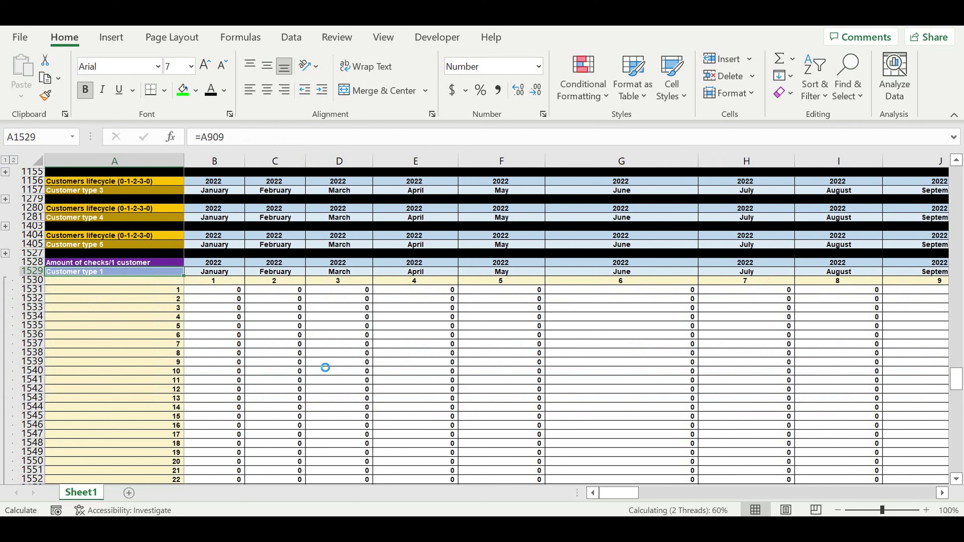
pyautogui.scroll(-18, 315, 360)
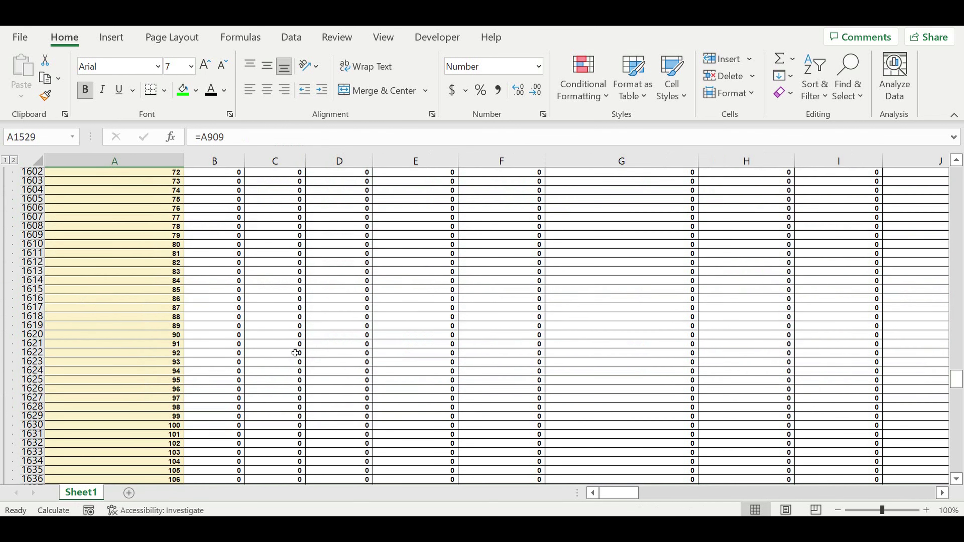
pyautogui.scroll(18, 295, 349)
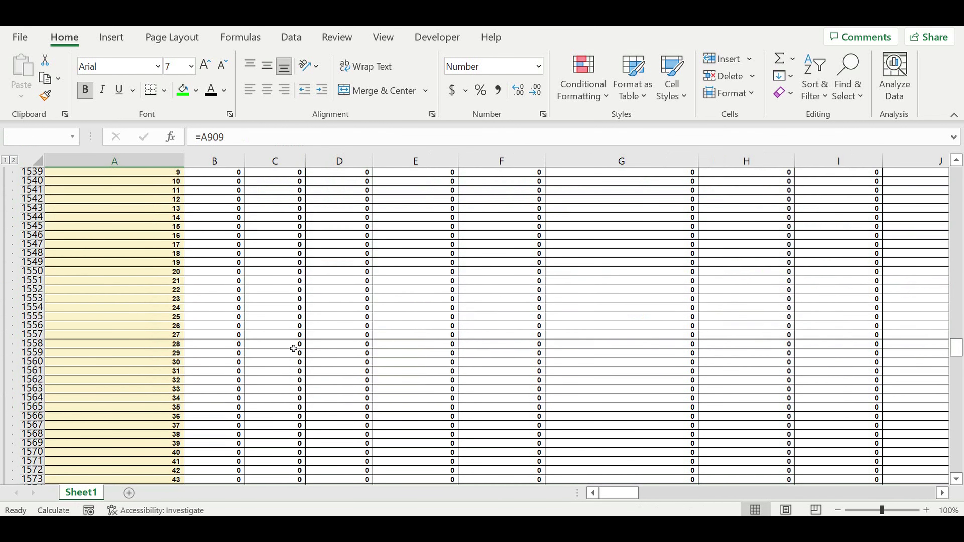
pyautogui.moveTo(621, 493); pyautogui.dragTo(648, 493)
pyautogui.moveTo(468, 390); pyautogui.dragTo(759, 391)
pyautogui.moveTo(660, 499); pyautogui.dragTo(634, 497)
pyautogui.scroll(4, 295, 367)
pyautogui.scroll(4, 295, 367)
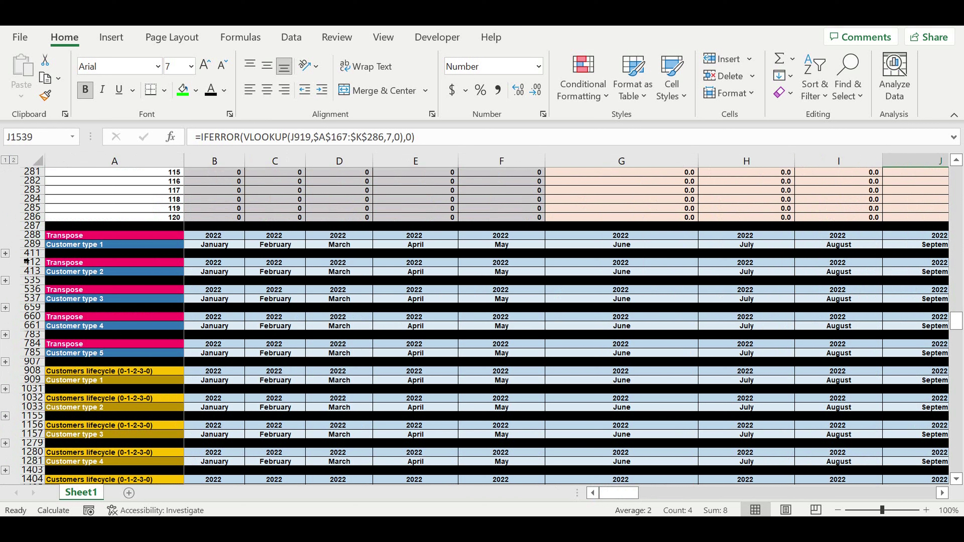
# Step: Expand the Transpose Customer type 1 block and review the Totals values from DR291 down
pyautogui.click(6, 253)
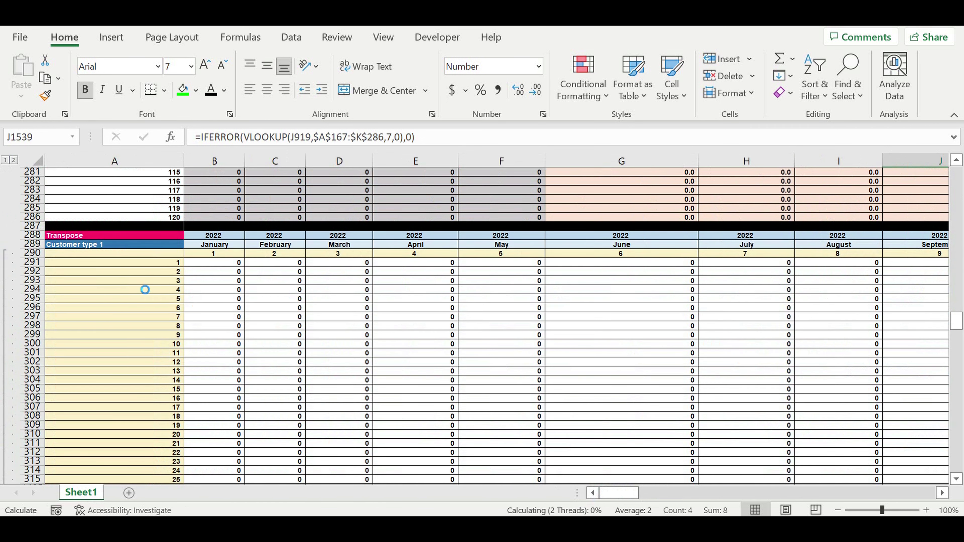
pyautogui.scroll(-20, 249, 312)
pyautogui.scroll(20, 243, 307)
pyautogui.scroll(15, 241, 306)
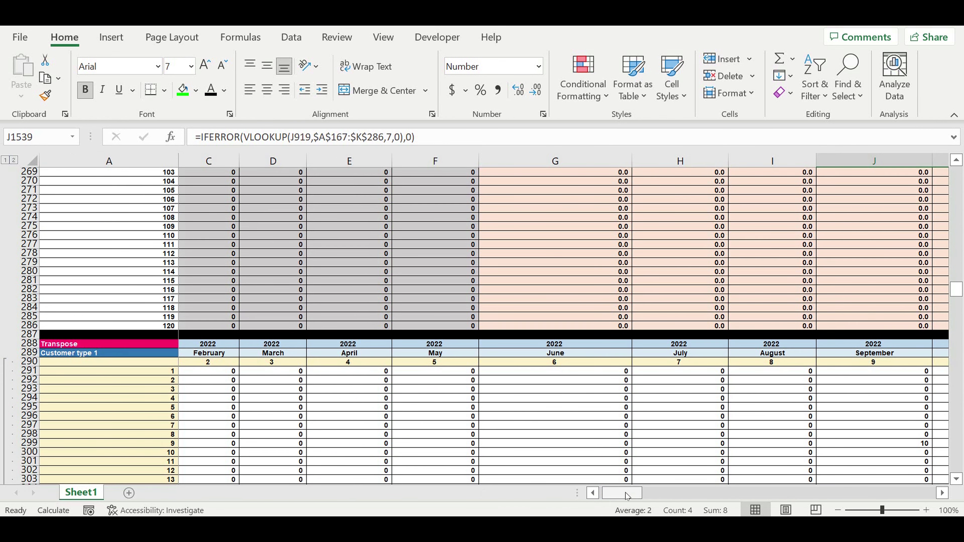
pyautogui.moveTo(627, 496); pyautogui.dragTo(937, 496)
pyautogui.moveTo(881, 374); pyautogui.dragTo(893, 457)
pyautogui.moveTo(916, 493); pyautogui.dragTo(554, 458)
# Step: Review the Average check Final values F117:F121, then return to cell B2151 in the Revenues block
pyautogui.scroll(20, 442, 321)
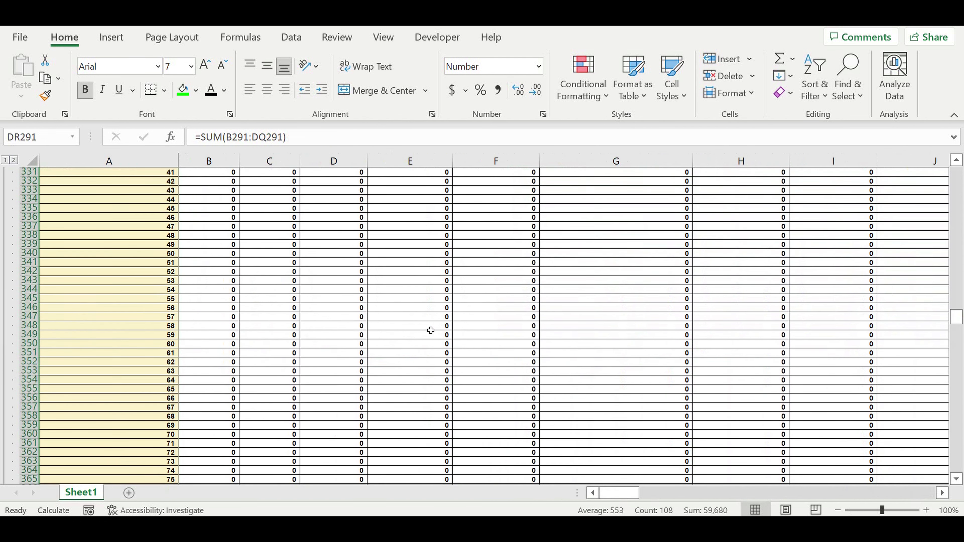
pyautogui.scroll(20, 407, 334)
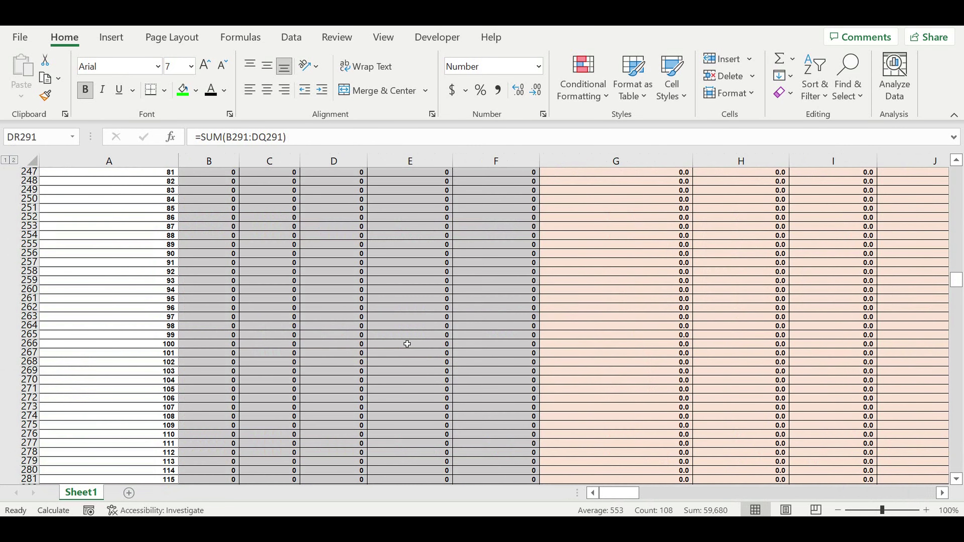
pyautogui.scroll(20, 403, 346)
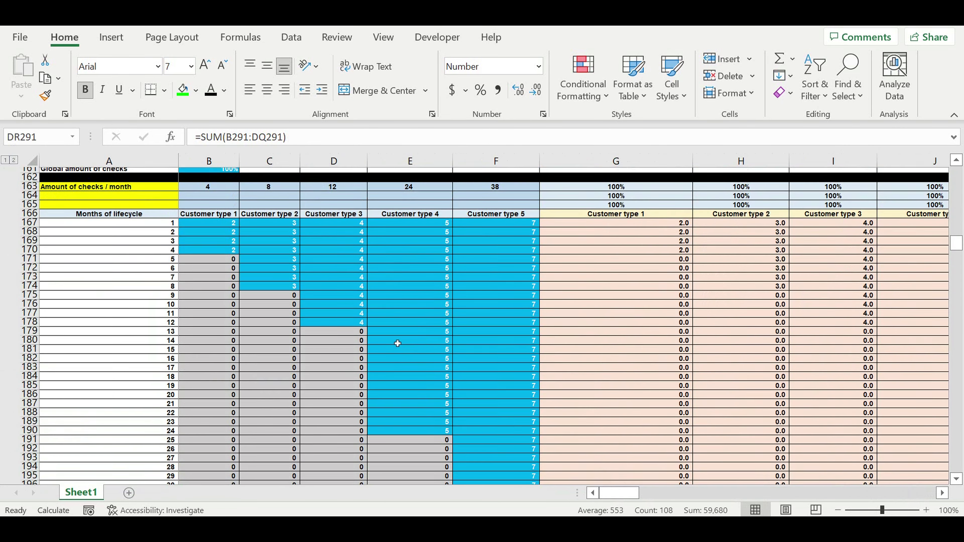
pyautogui.scroll(3, 393, 344)
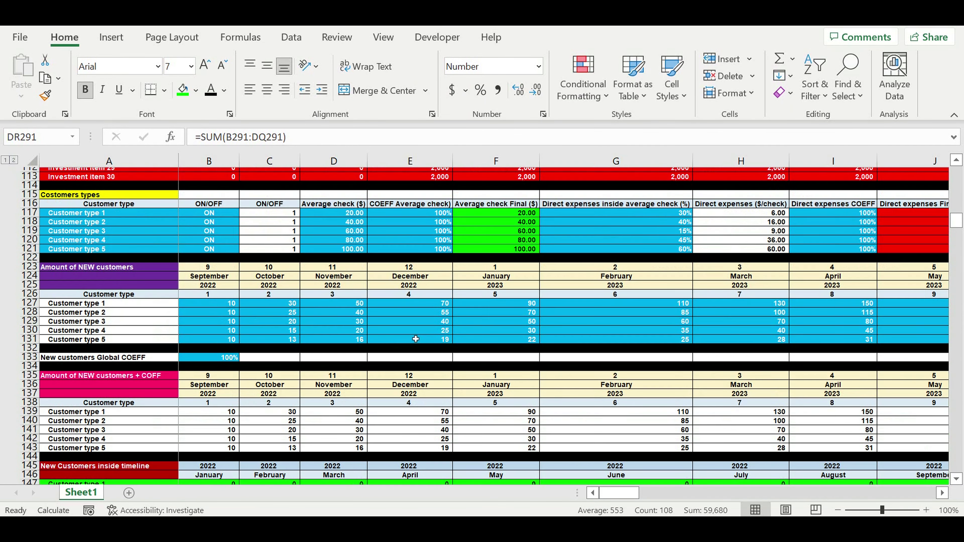
pyautogui.moveTo(515, 247); pyautogui.dragTo(517, 282)
pyautogui.scroll(-5, 398, 374)
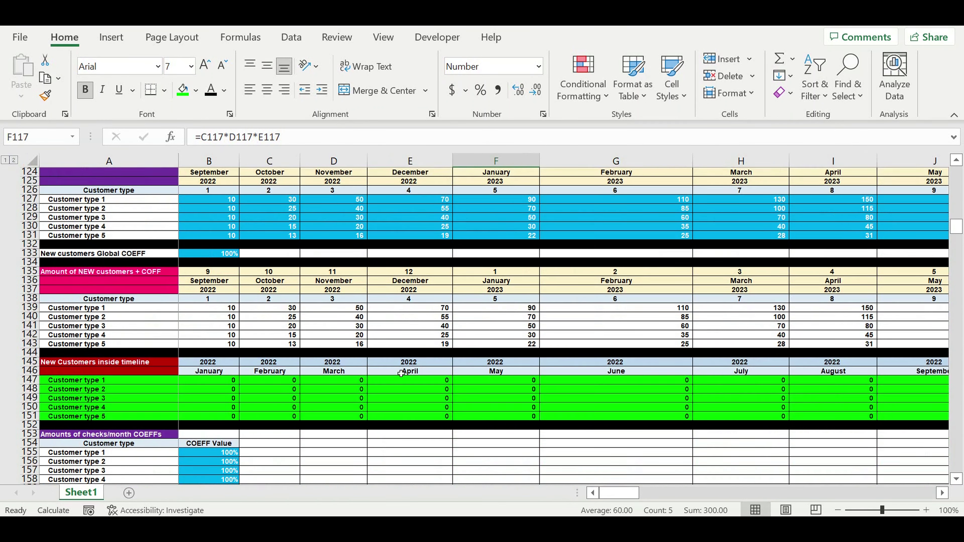
pyautogui.scroll(-11, 401, 373)
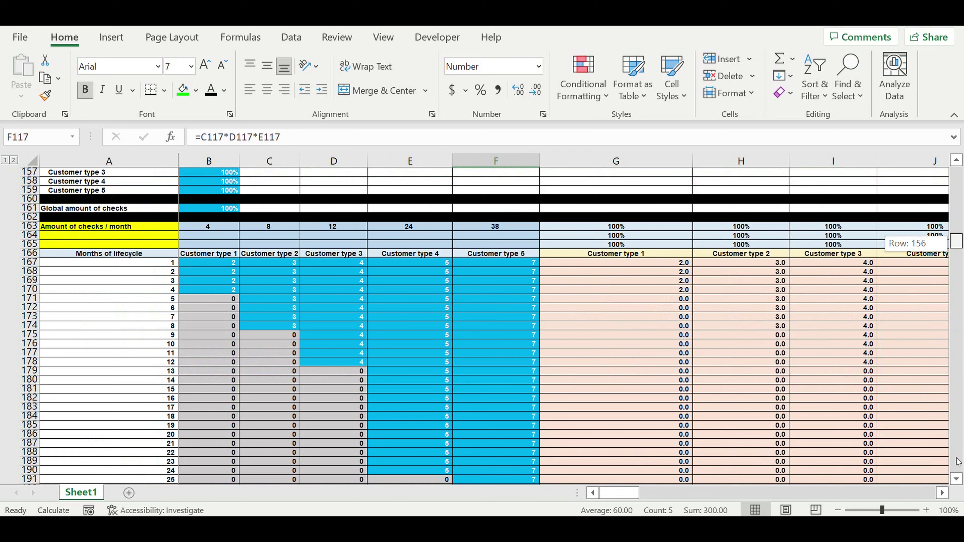
pyautogui.moveTo(957, 461); pyautogui.dragTo(958, 455)
pyautogui.scroll(15, 478, 329)
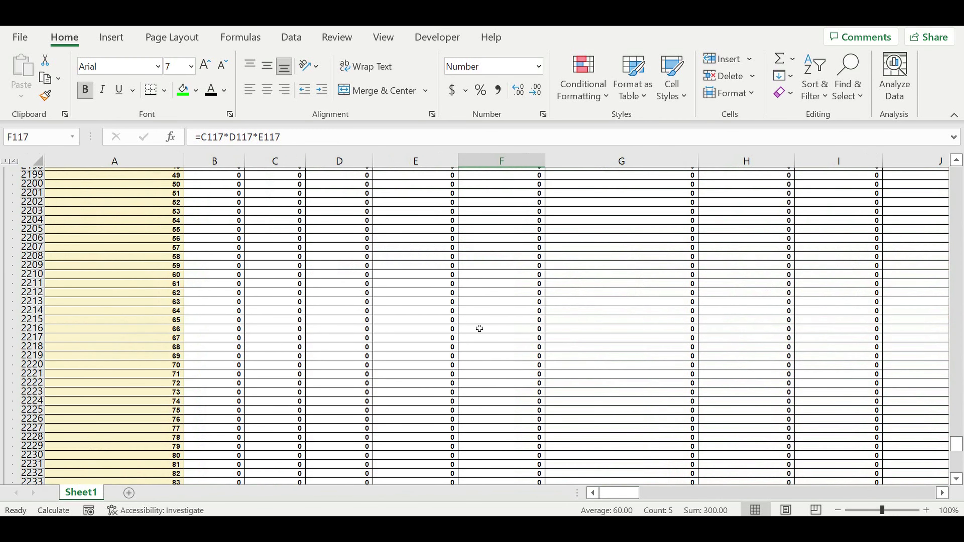
pyautogui.scroll(14, 479, 329)
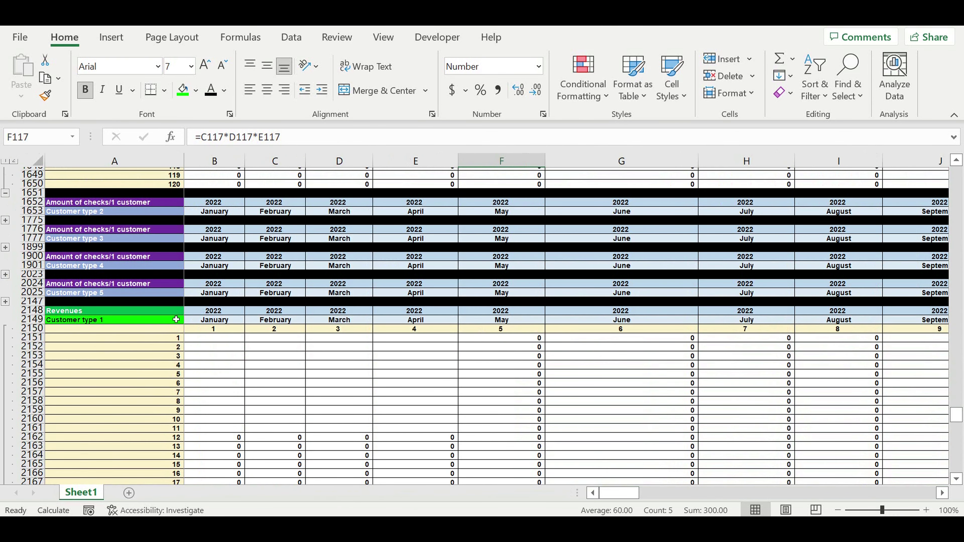
pyautogui.click(220, 342)
# Step: Enter a formula in B2151 referencing the checks cell B1530
pyautogui.write('=')
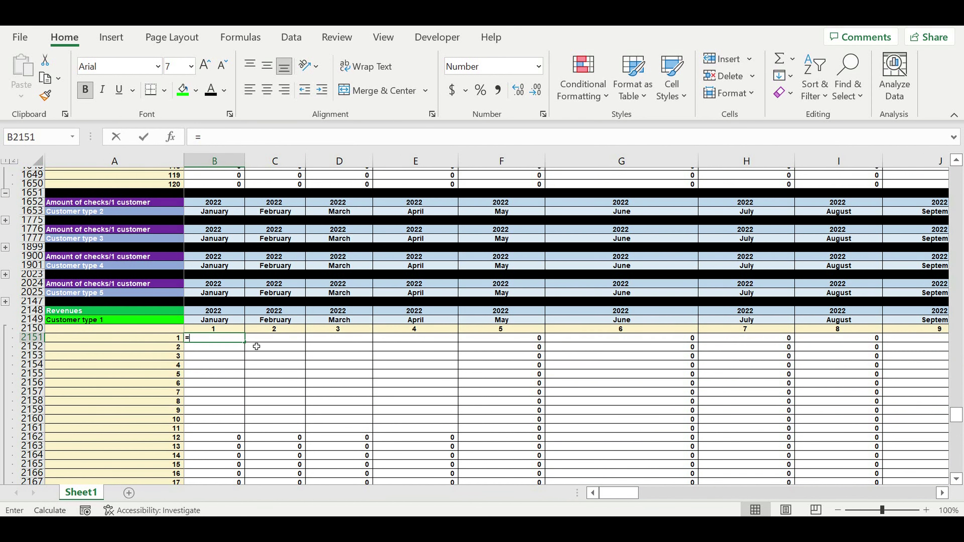
pyautogui.scroll(20, 265, 354)
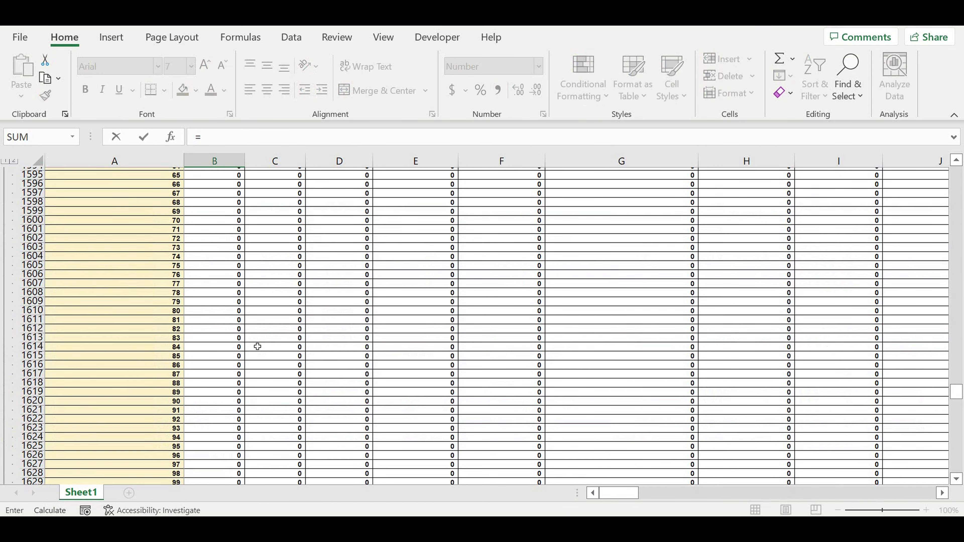
pyautogui.scroll(19, 257, 347)
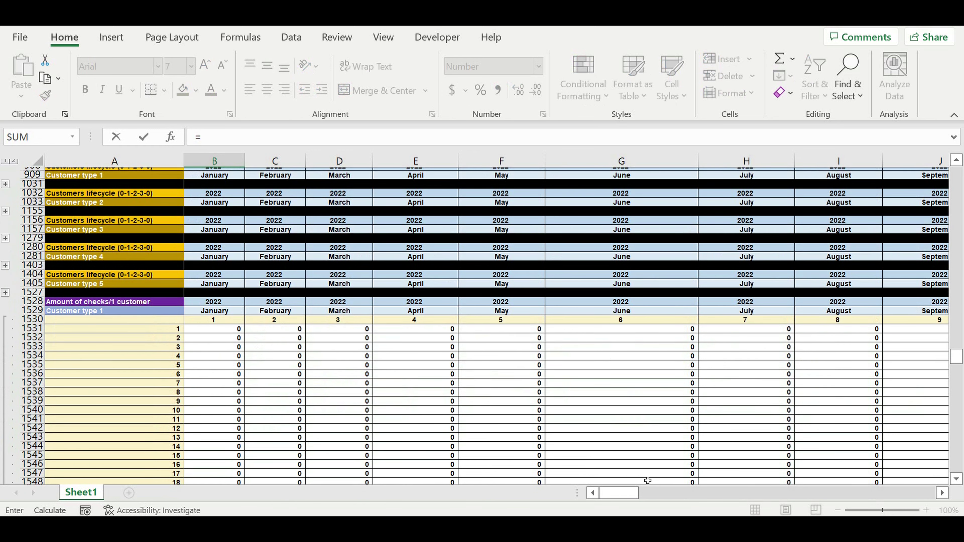
pyautogui.moveTo(625, 494)
pyautogui.mouseDown()
pyautogui.moveTo(686, 494)
pyautogui.moveTo(618, 493)
pyautogui.mouseUp()
pyautogui.scroll(-3, 672, 456)
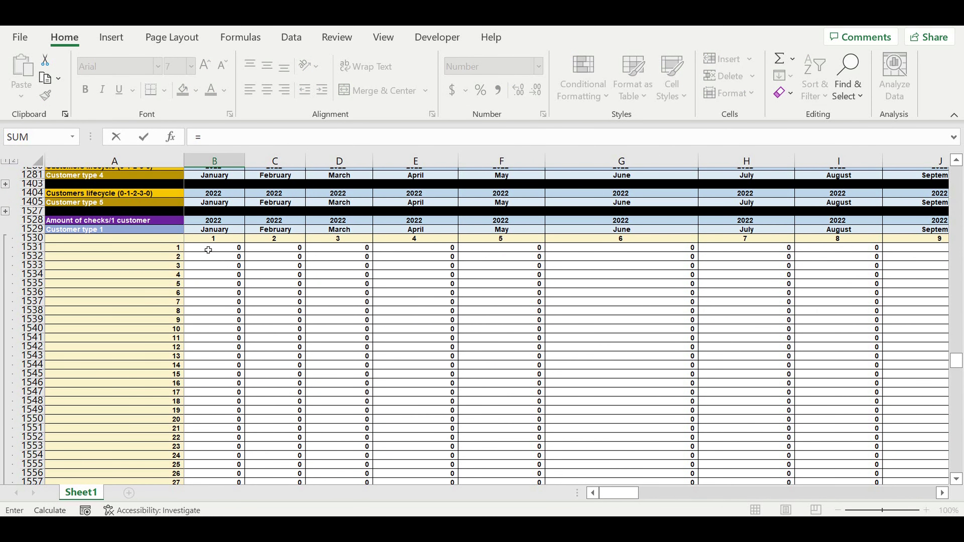
pyautogui.click(210, 239)
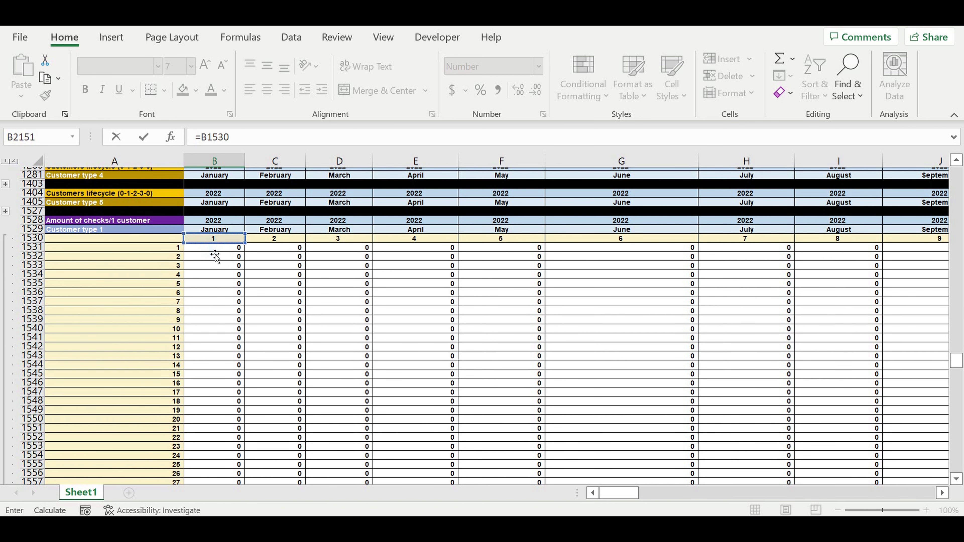
pyautogui.press('Return')
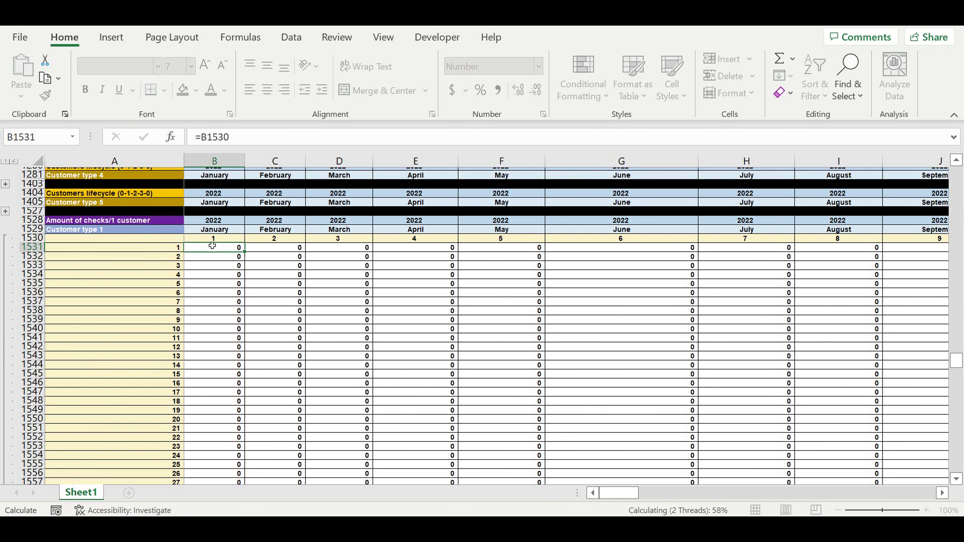
# Step: Change B2151's reference to B1531 and begin a multiplication, giving =B1531*
pyautogui.scroll(-20, 321, 364)
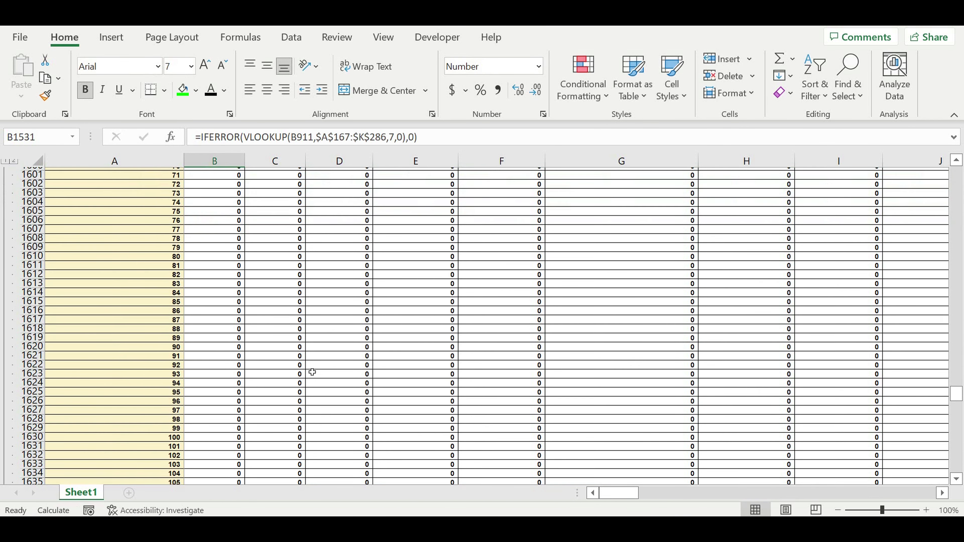
pyautogui.scroll(-10, 305, 379)
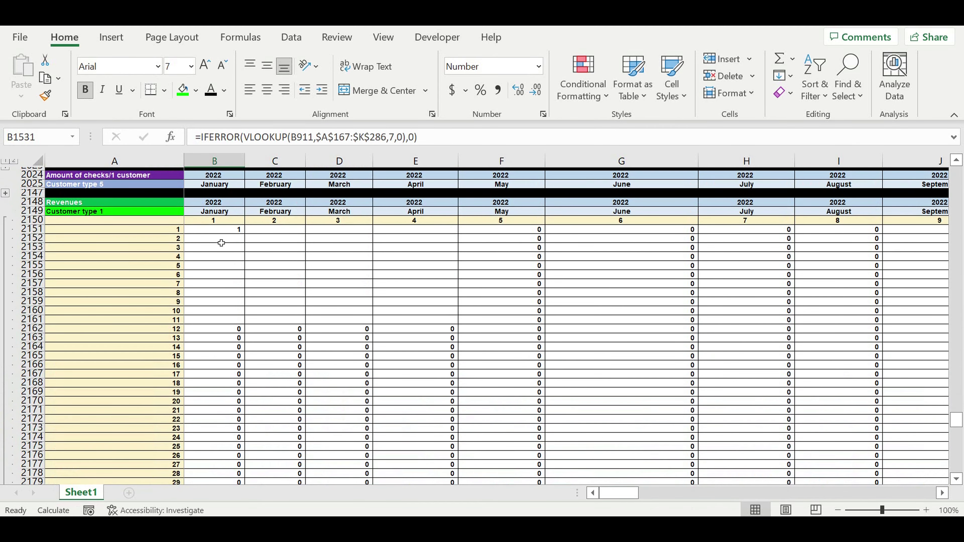
pyautogui.click(223, 231)
pyautogui.click(232, 136)
pyautogui.scroll(4, 283, 202)
pyautogui.scroll(20, 283, 202)
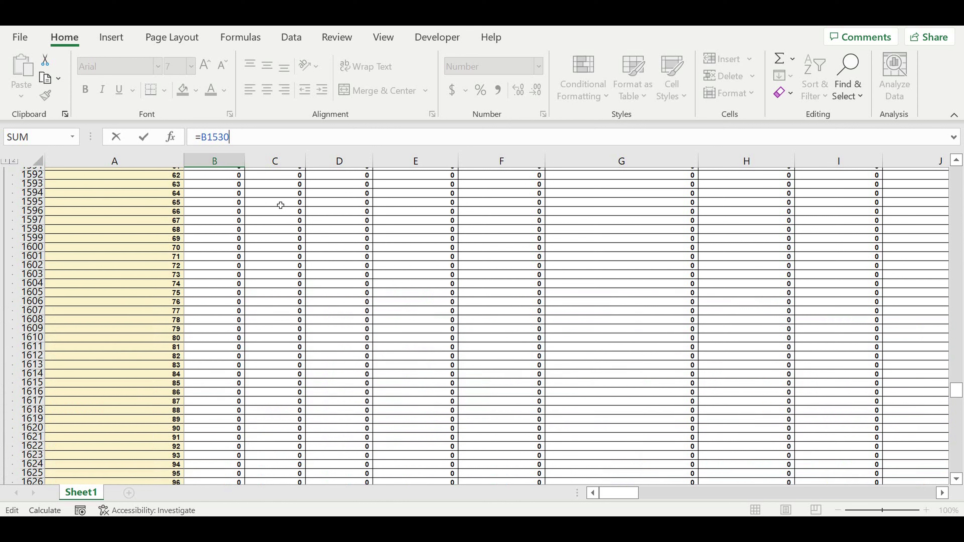
pyautogui.scroll(13, 280, 205)
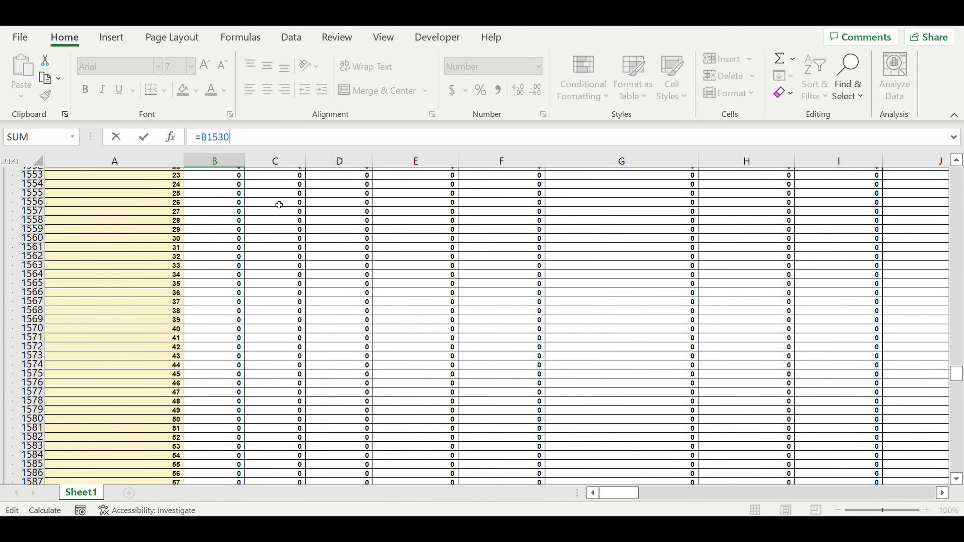
pyautogui.scroll(7, 279, 205)
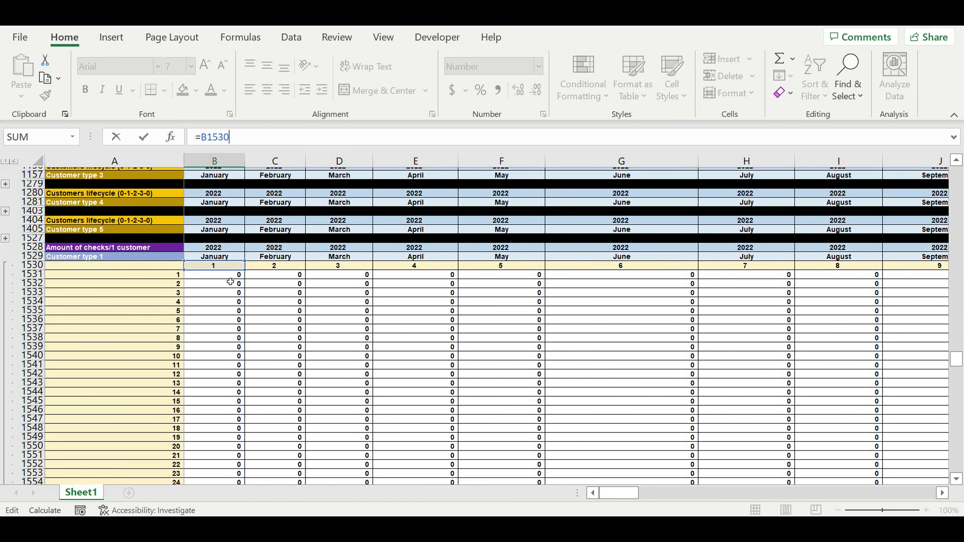
pyautogui.click(223, 276)
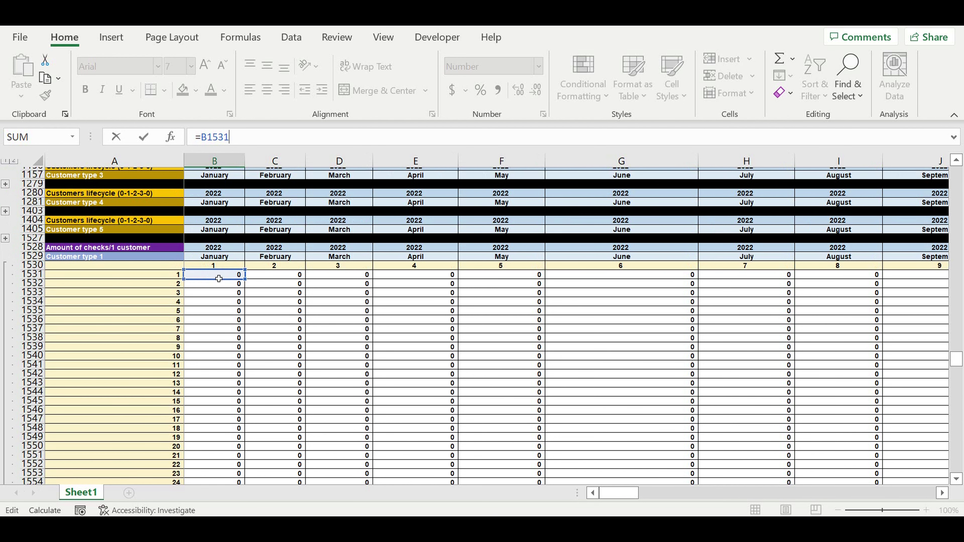
pyautogui.click(245, 140)
pyautogui.write('*')
# Step: Multiply B2151's formula by the Totals cell, locked as $DR291
pyautogui.scroll(8, 326, 310)
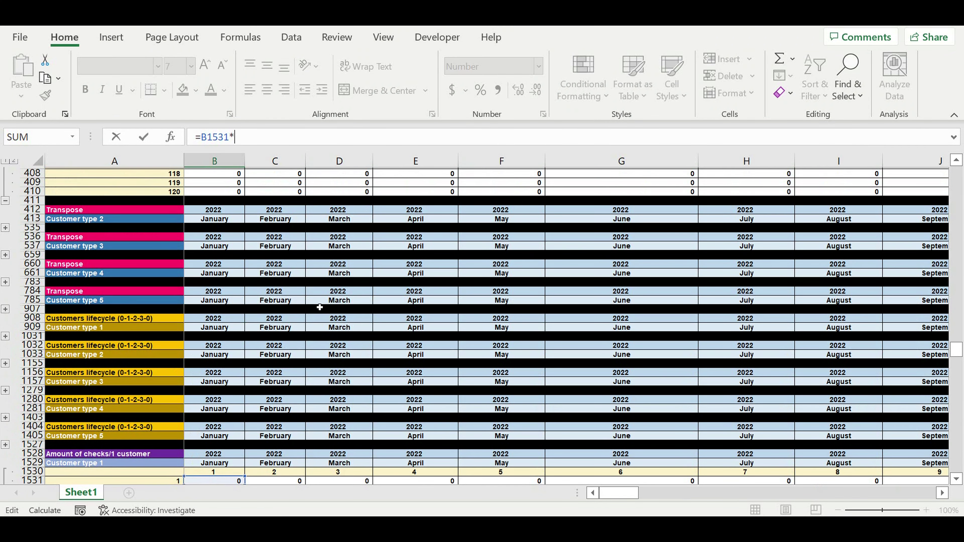
pyautogui.scroll(12, 319, 306)
pyautogui.scroll(18, 318, 305)
pyautogui.scroll(15, 316, 304)
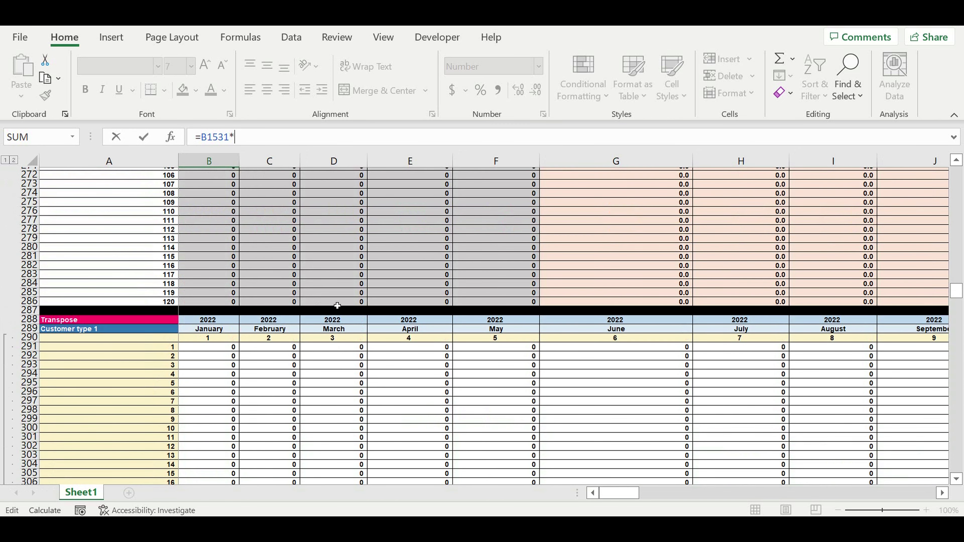
pyautogui.moveTo(617, 493); pyautogui.dragTo(667, 488)
pyautogui.moveTo(770, 502); pyautogui.dragTo(927, 495)
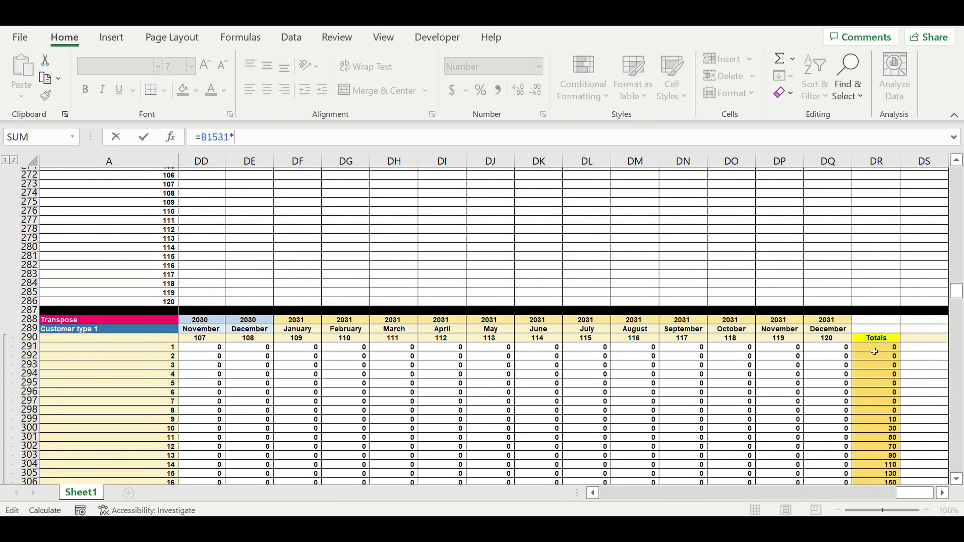
pyautogui.click(874, 338)
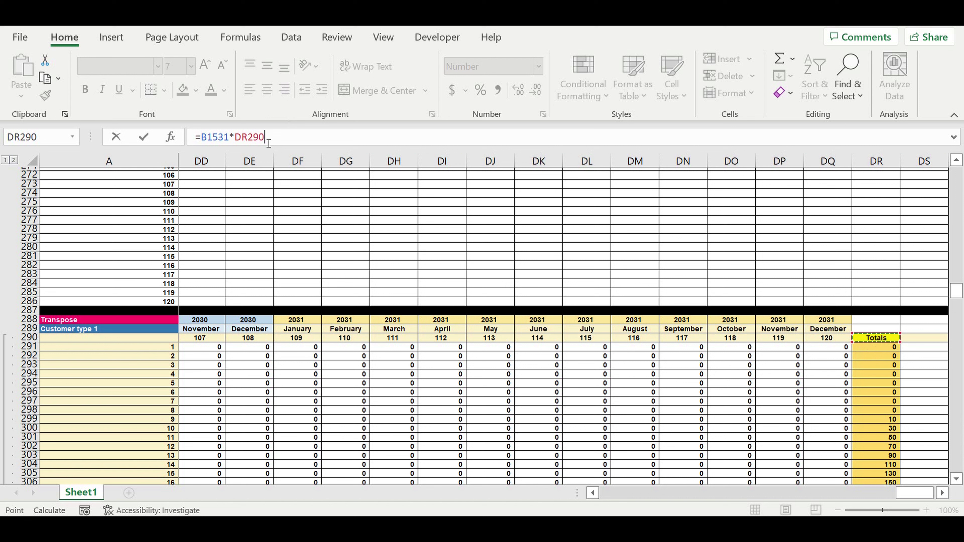
pyautogui.moveTo(261, 137); pyautogui.dragTo(273, 138)
pyautogui.write('1*')
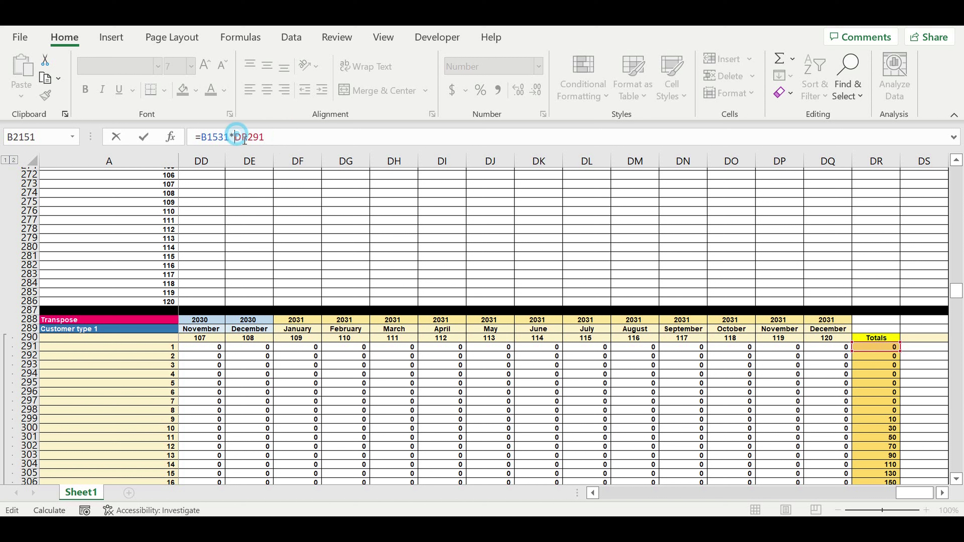
pyautogui.write('$')
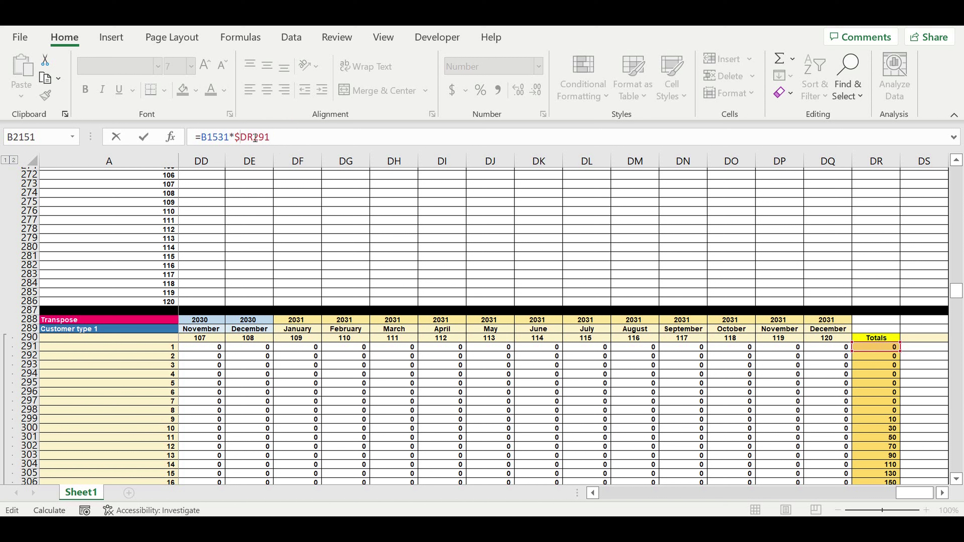
pyautogui.click(287, 142)
pyautogui.write('*')
# Step: Multiply by Customer type 1's average check as $F$117 and commit =B1531*$DR291*$F$117
pyautogui.moveTo(910, 490); pyautogui.dragTo(733, 495)
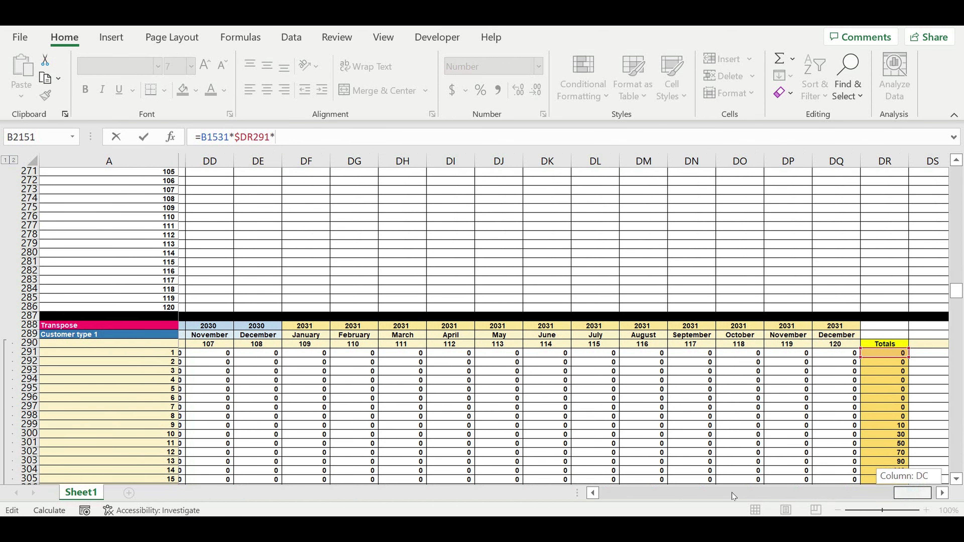
pyautogui.moveTo(545, 486); pyautogui.dragTo(619, 493)
pyautogui.scroll(19, 475, 291)
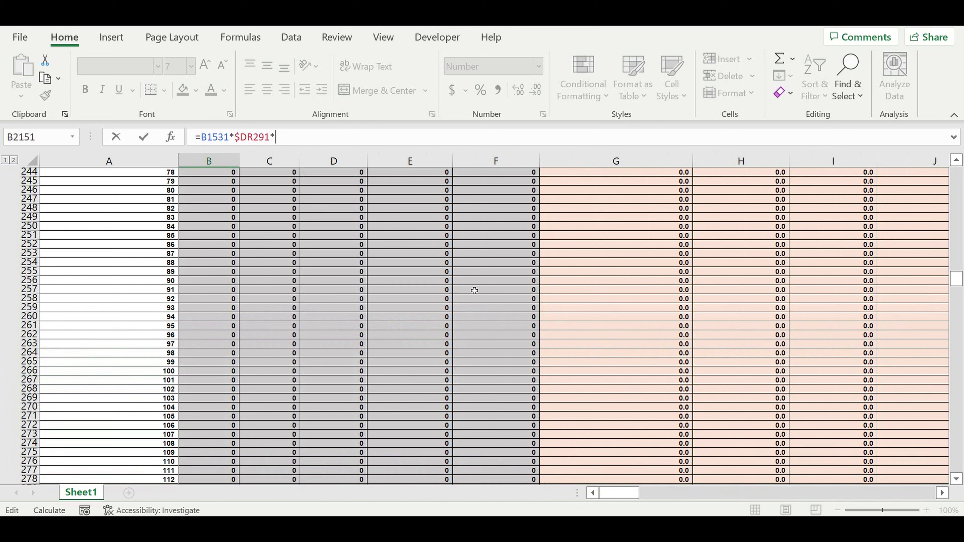
pyautogui.scroll(20, 475, 291)
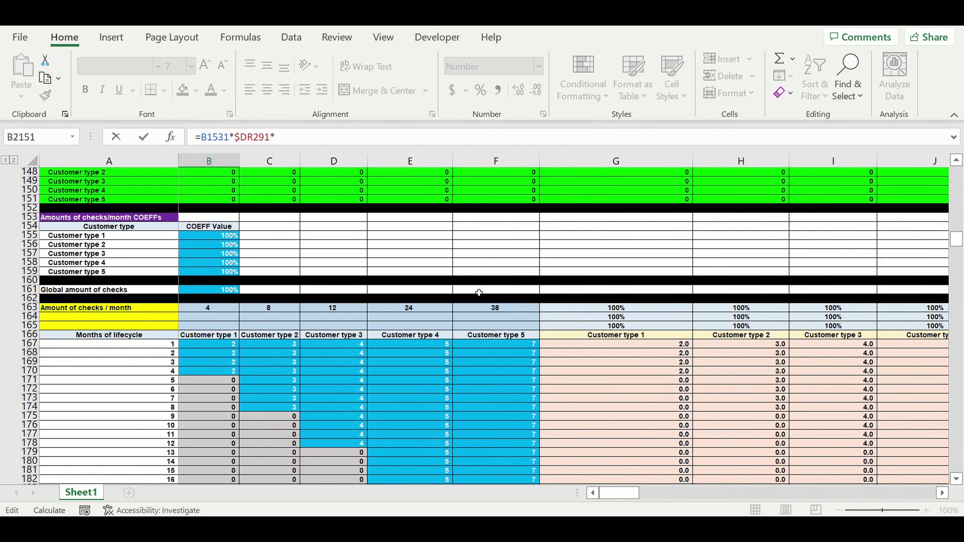
pyautogui.scroll(5, 480, 293)
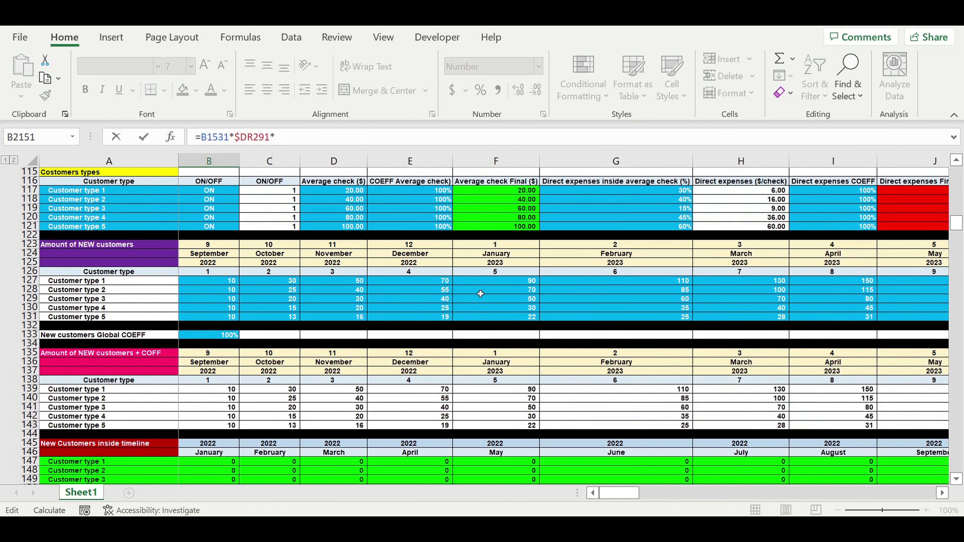
pyautogui.scroll(3, 507, 241)
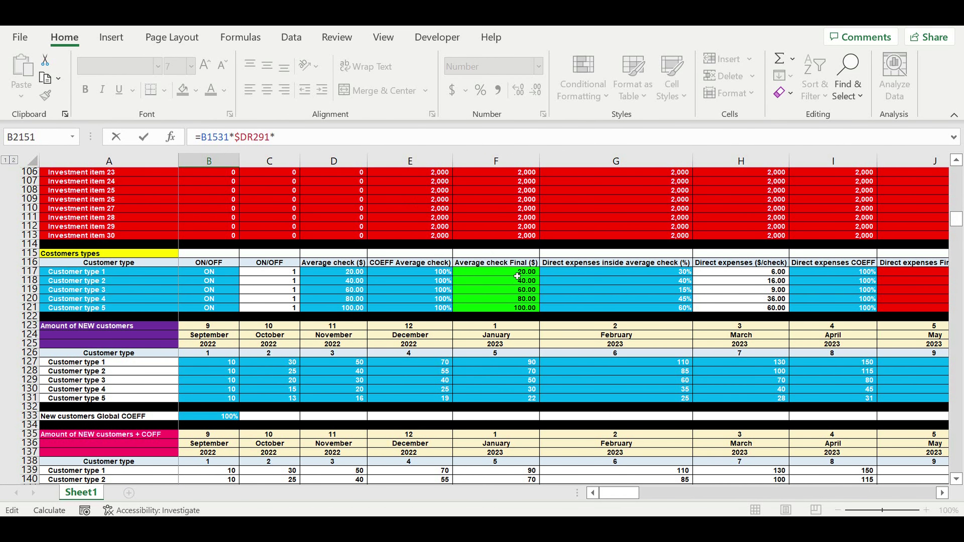
pyautogui.click(507, 275)
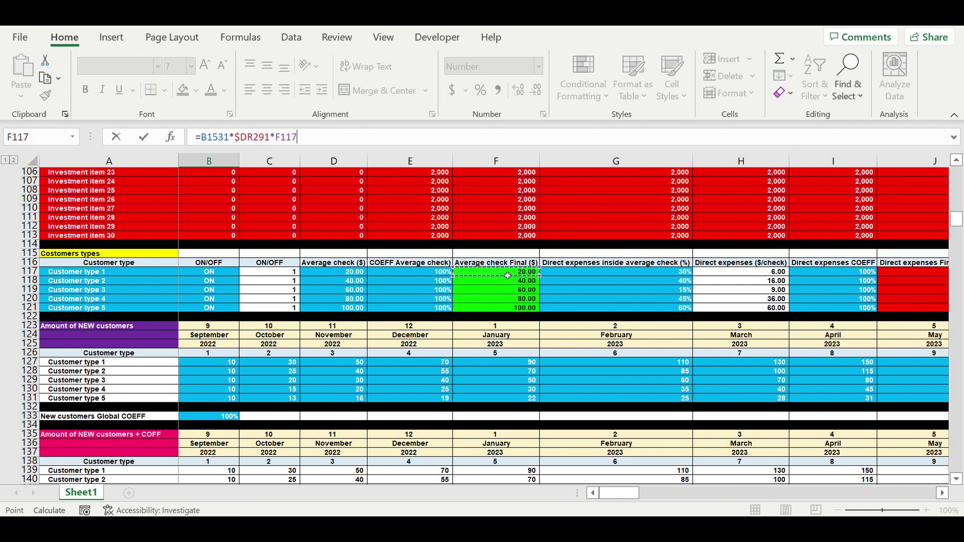
pyautogui.click(275, 137)
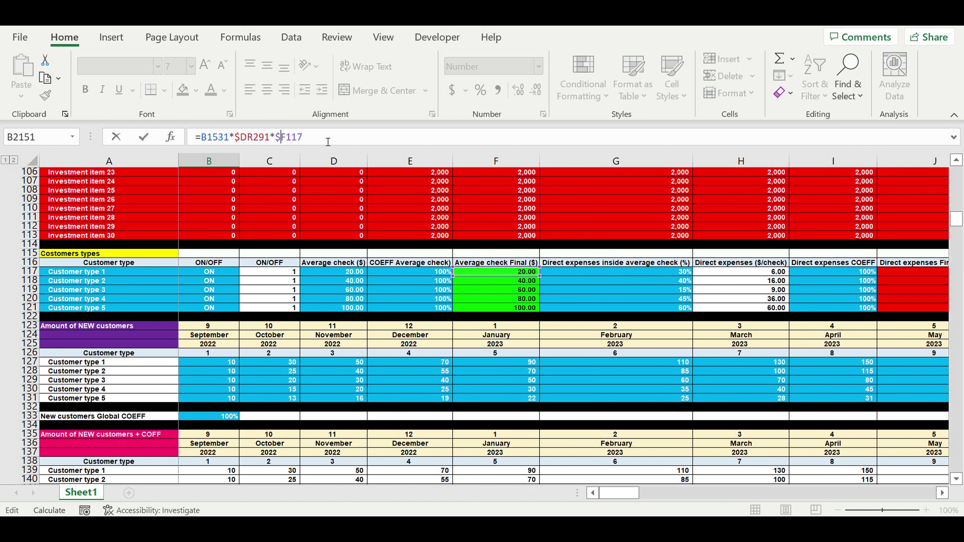
pyautogui.click(286, 137)
pyautogui.write('$')
pyautogui.hotkey('ctrl', 'Return')
pyautogui.press('Return')
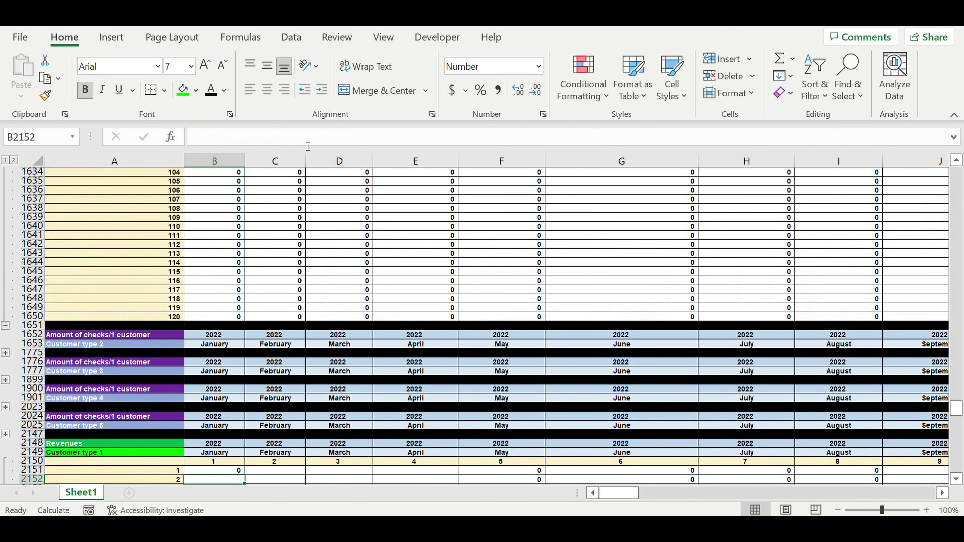
# Step: Fill B2151's revenue formula down to row 2271 and across to column DQ
pyautogui.scroll(-7, 196, 266)
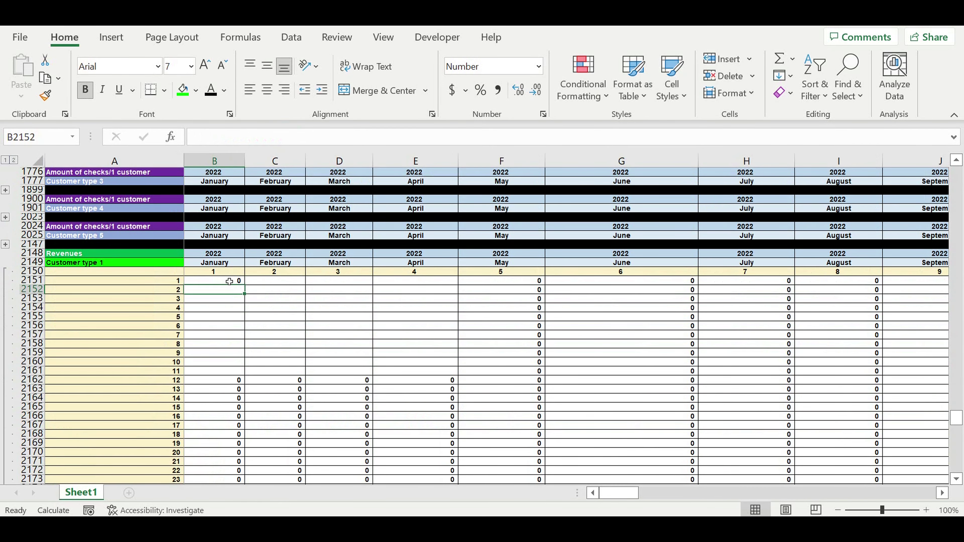
pyautogui.click(229, 281)
pyautogui.moveTo(248, 289); pyautogui.dragTo(246, 489)
pyautogui.moveTo(266, 471)
pyautogui.mouseDown()
pyautogui.moveTo(267, 424)
pyautogui.moveTo(262, 476)
pyautogui.moveTo(278, 464)
pyautogui.mouseUp()
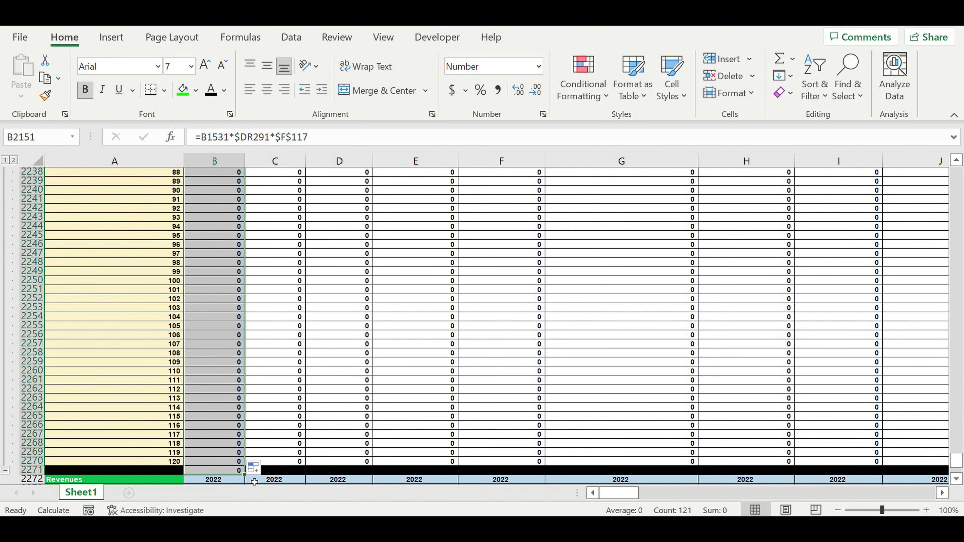
pyautogui.moveTo(248, 480)
pyautogui.mouseDown()
pyautogui.moveTo(251, 471)
pyautogui.moveTo(869, 471)
pyautogui.moveTo(856, 470)
pyautogui.moveTo(936, 421)
pyautogui.moveTo(855, 471)
pyautogui.moveTo(930, 418)
pyautogui.moveTo(806, 431)
pyautogui.mouseUp()
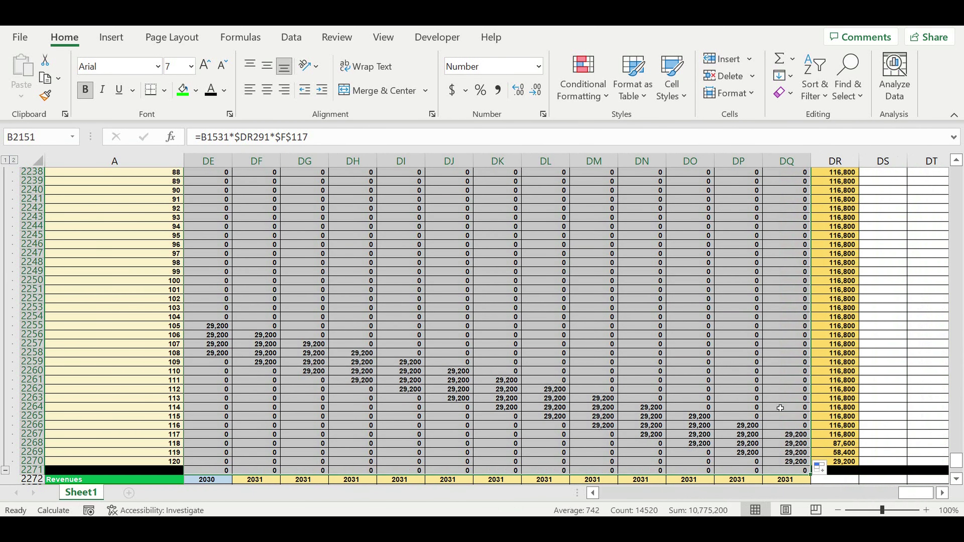
pyautogui.click(780, 408)
pyautogui.click(833, 471)
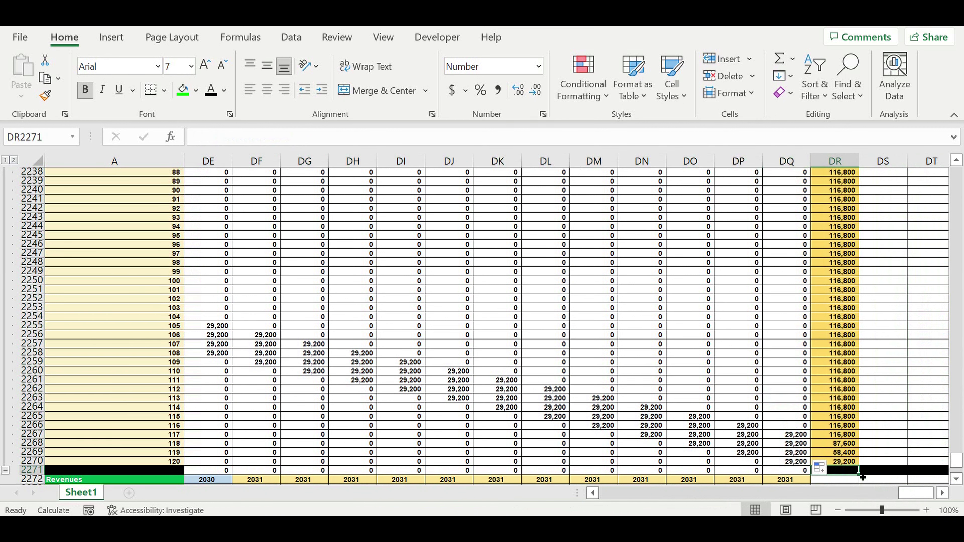
pyautogui.moveTo(608, 458); pyautogui.dragTo(4, 425)
pyautogui.moveTo(141, 451); pyautogui.dragTo(170, 474)
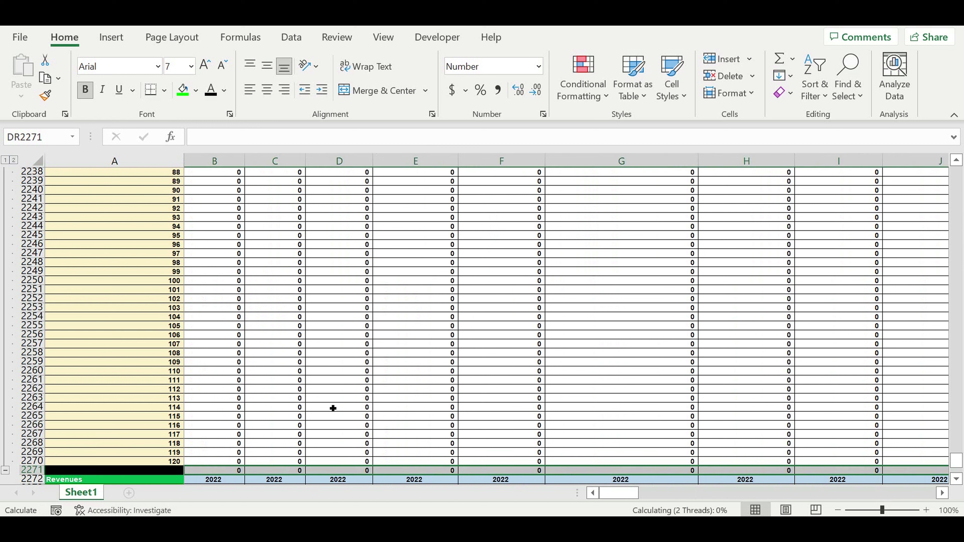
pyautogui.click(342, 391)
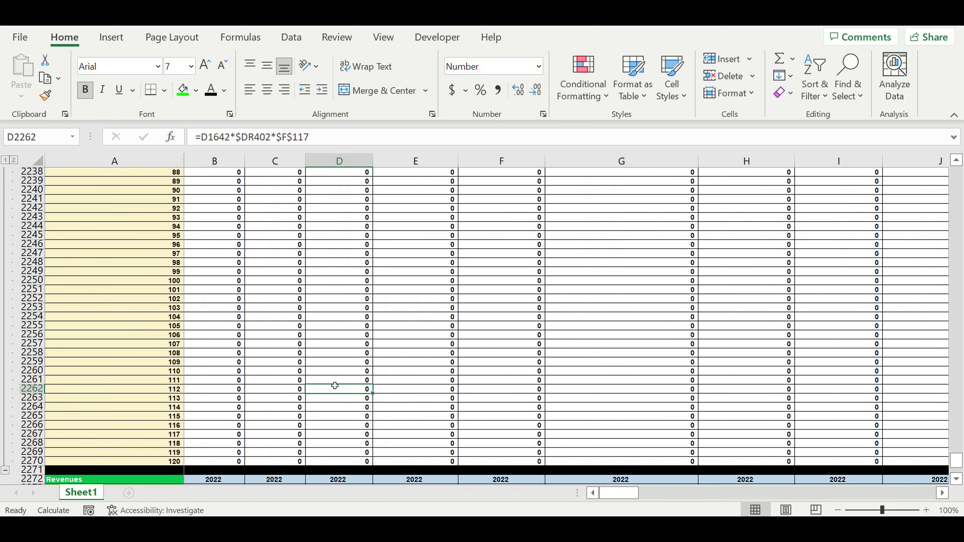
pyautogui.scroll(20, 335, 385)
pyautogui.scroll(8, 335, 385)
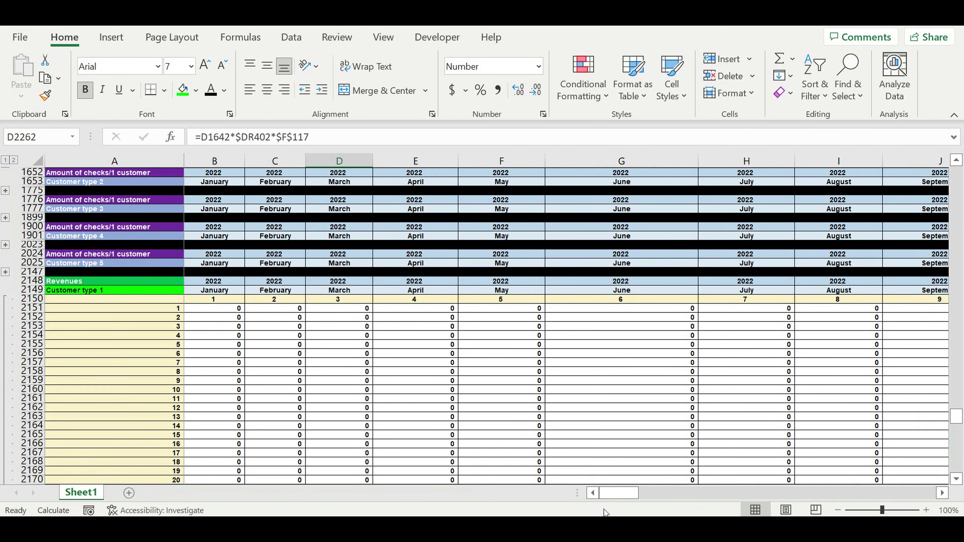
pyautogui.moveTo(618, 493); pyautogui.dragTo(641, 496)
pyautogui.moveTo(589, 382); pyautogui.dragTo(855, 385)
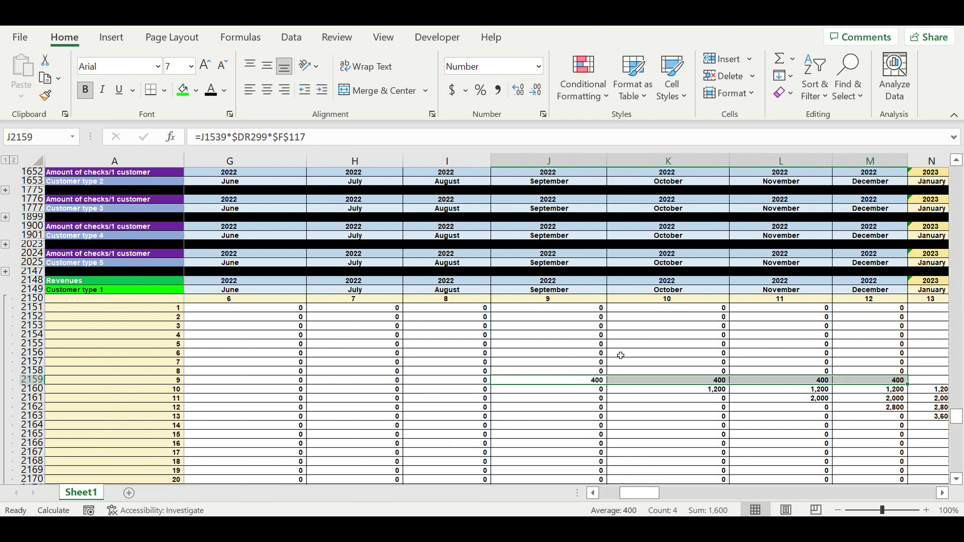
pyautogui.click(515, 292)
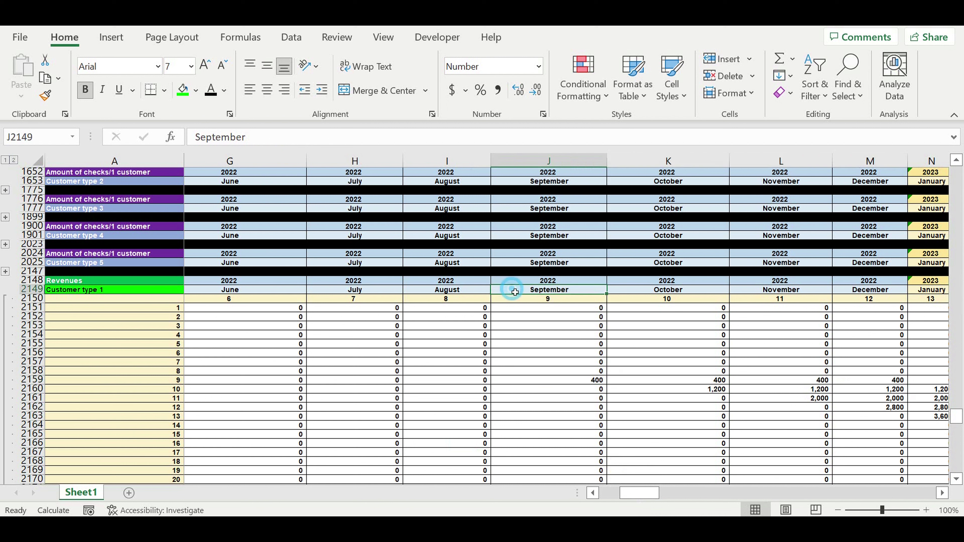
pyautogui.moveTo(586, 385); pyautogui.dragTo(873, 382)
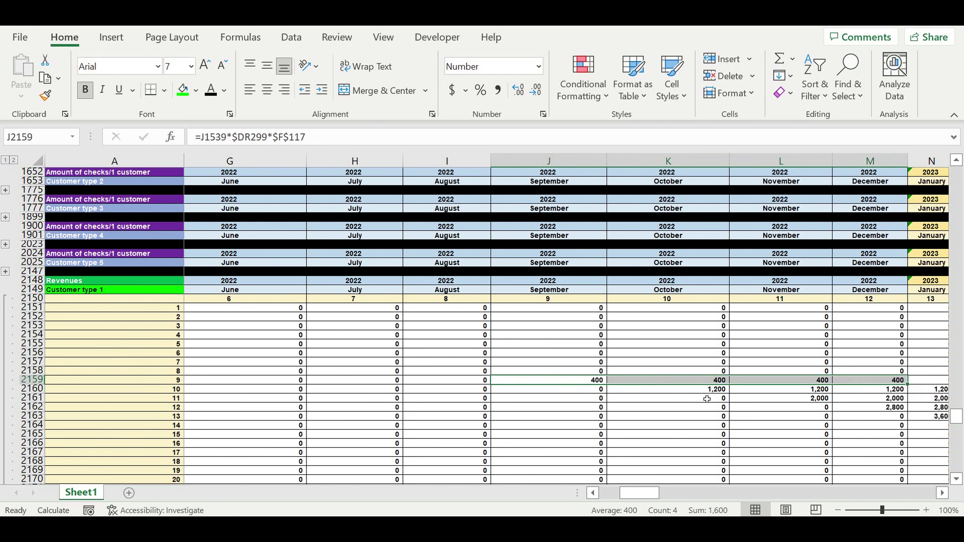
pyautogui.click(704, 394)
pyautogui.moveTo(706, 393); pyautogui.dragTo(640, 392)
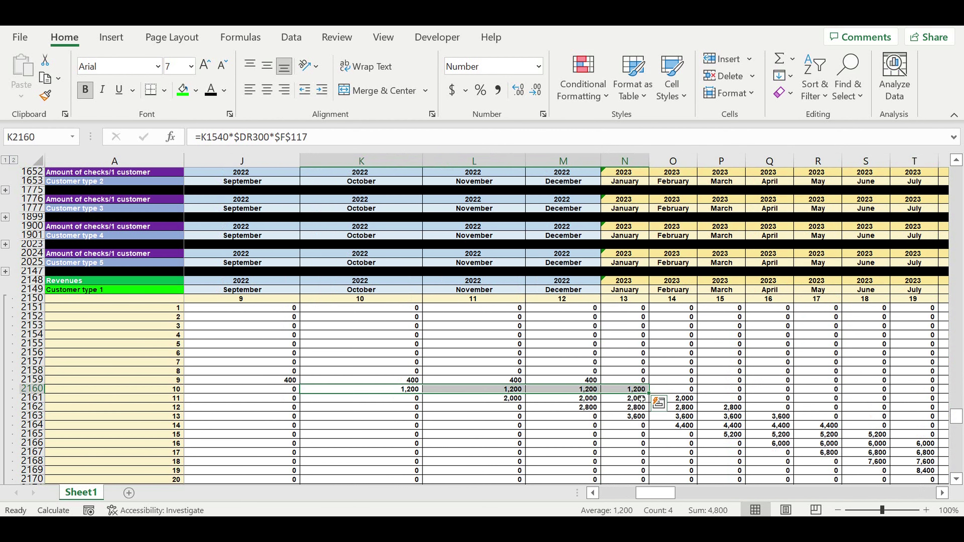
pyautogui.scroll(-1, 659, 404)
pyautogui.moveTo(655, 493); pyautogui.dragTo(542, 502)
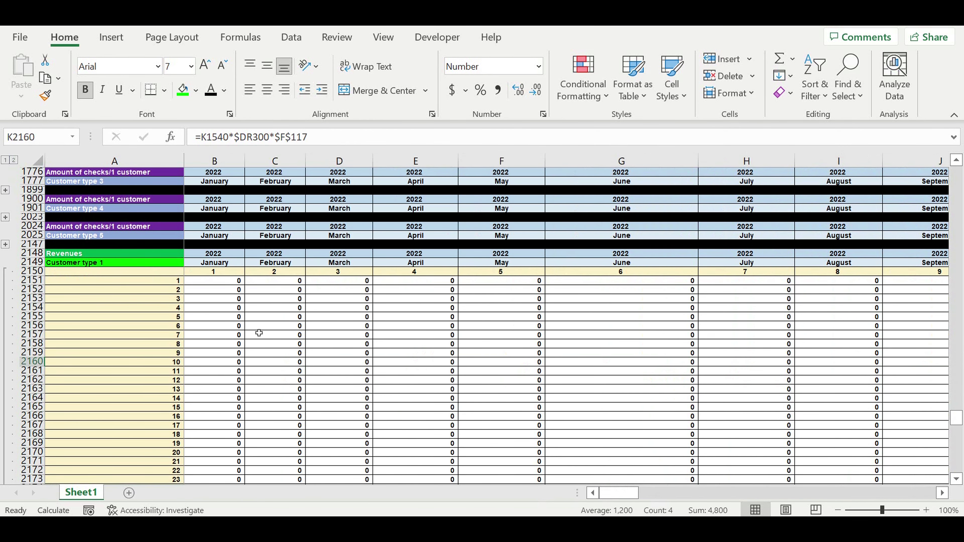
pyautogui.click(202, 285)
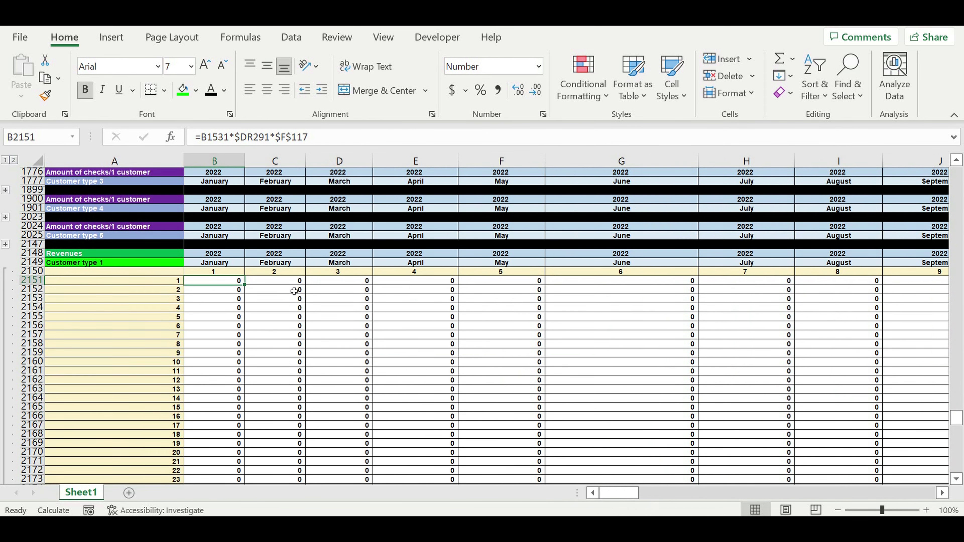
# Step: Copy the revenue formula and expand the Customer type 2 rows down to cell B2275
pyautogui.hotkey('ctrl', 'c')
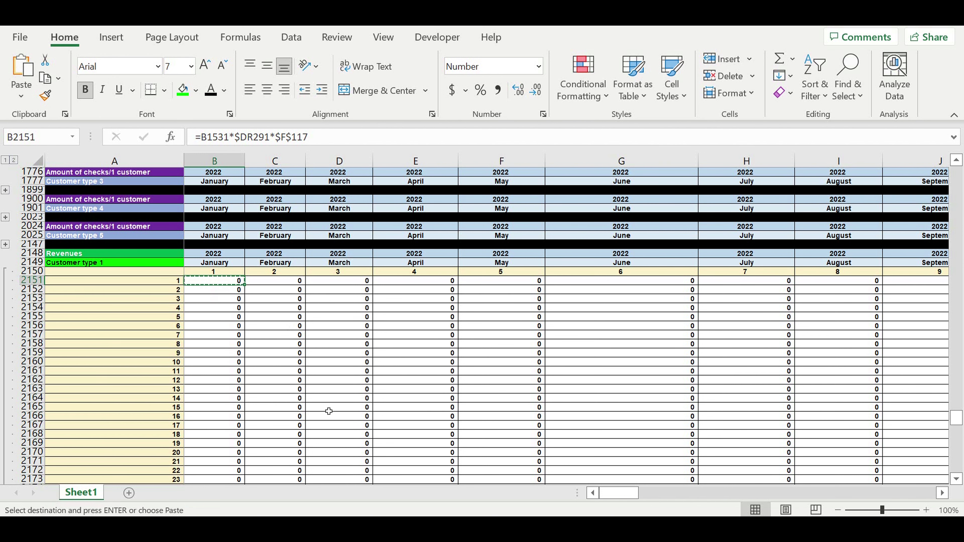
pyautogui.scroll(-20, 329, 412)
pyautogui.scroll(-17, 218, 384)
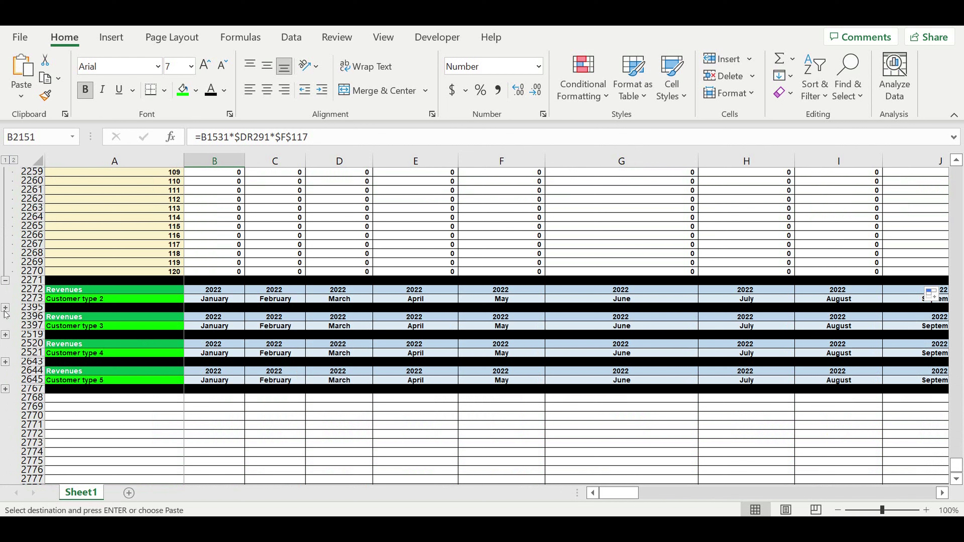
pyautogui.click(5, 308)
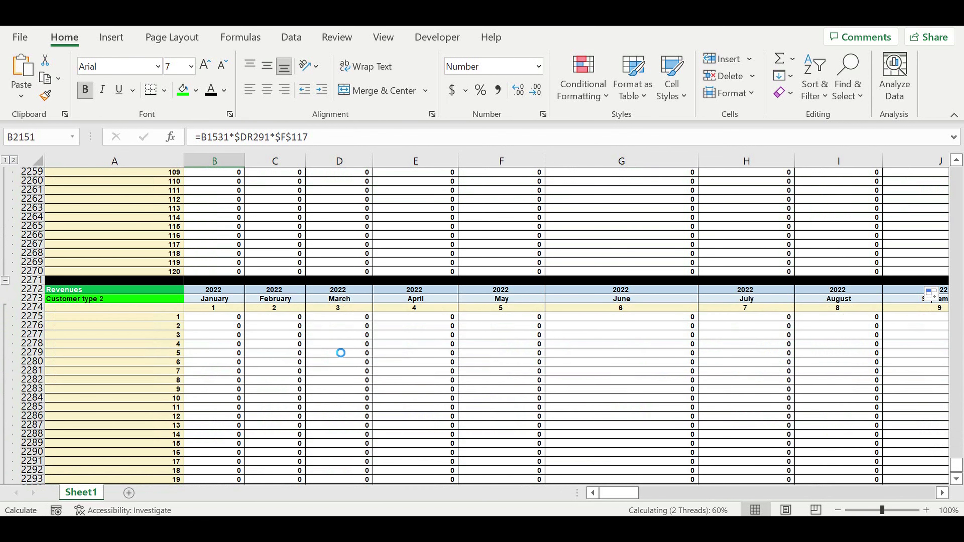
pyautogui.scroll(-20, 614, 496)
pyautogui.scroll(20, 280, 366)
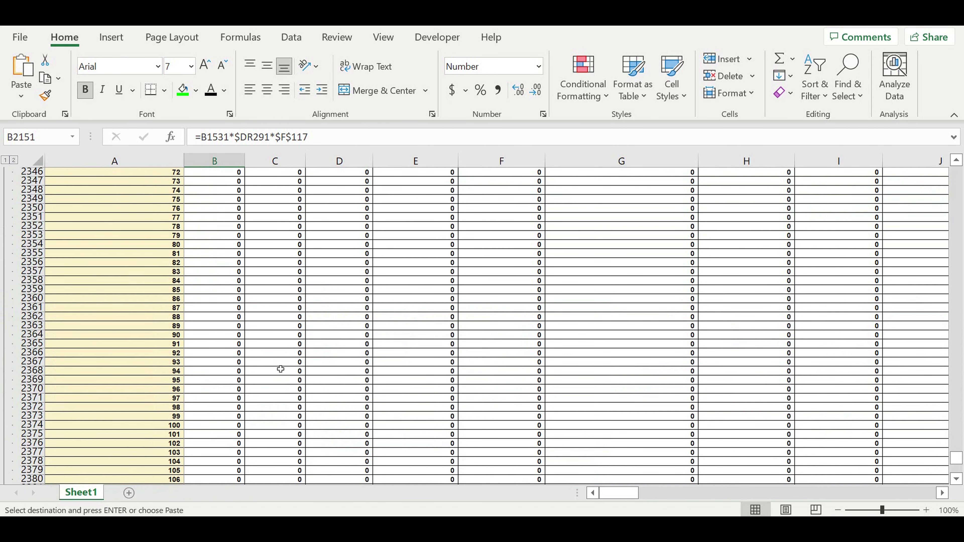
pyautogui.scroll(4, 270, 357)
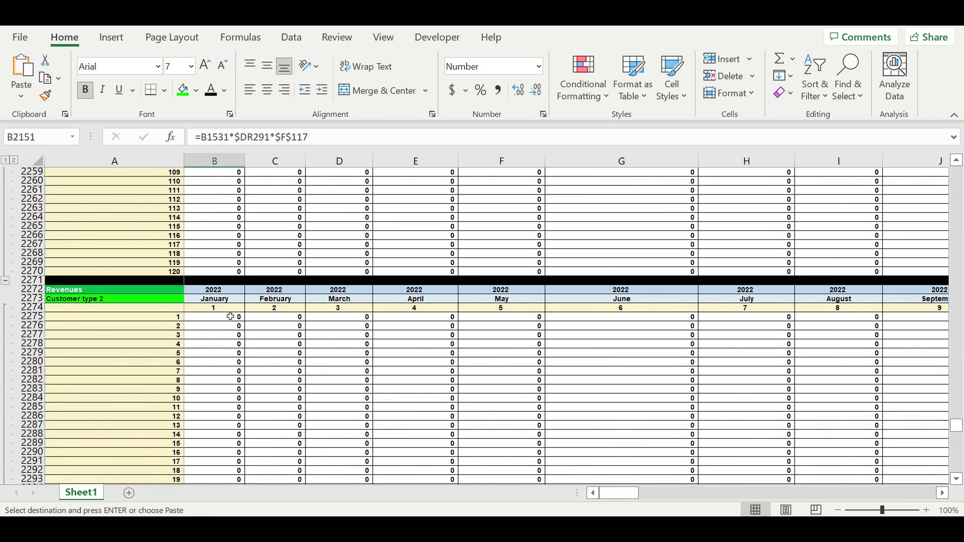
pyautogui.click(217, 321)
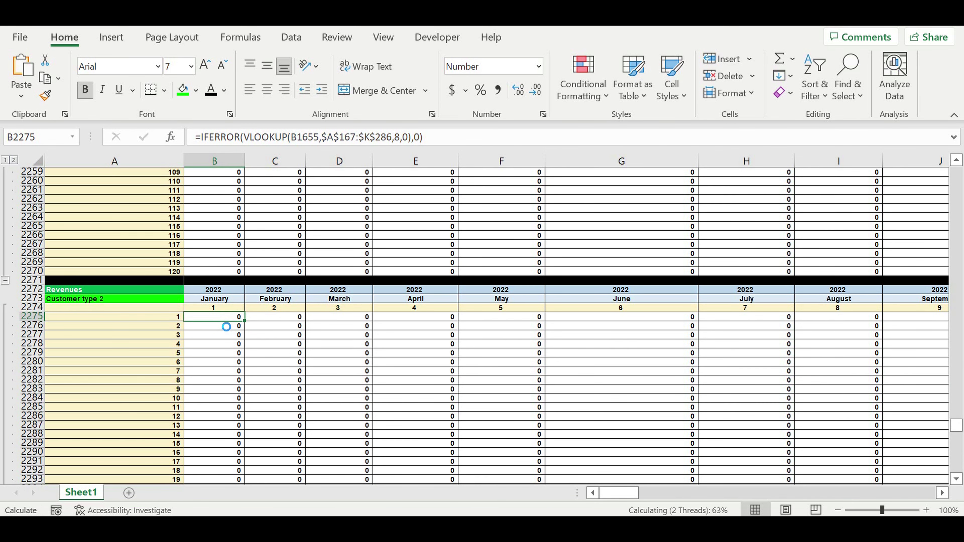
# Step: Repoint the average check to F118, committing B2275 as =B1655*$DR415*$F$118
pyautogui.click(344, 137)
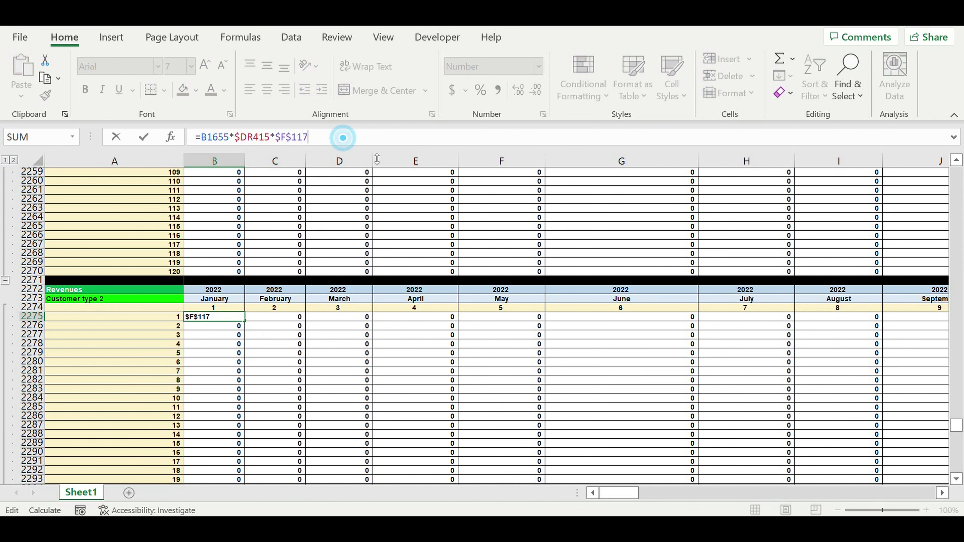
pyautogui.moveTo(957, 427); pyautogui.dragTo(956, 421)
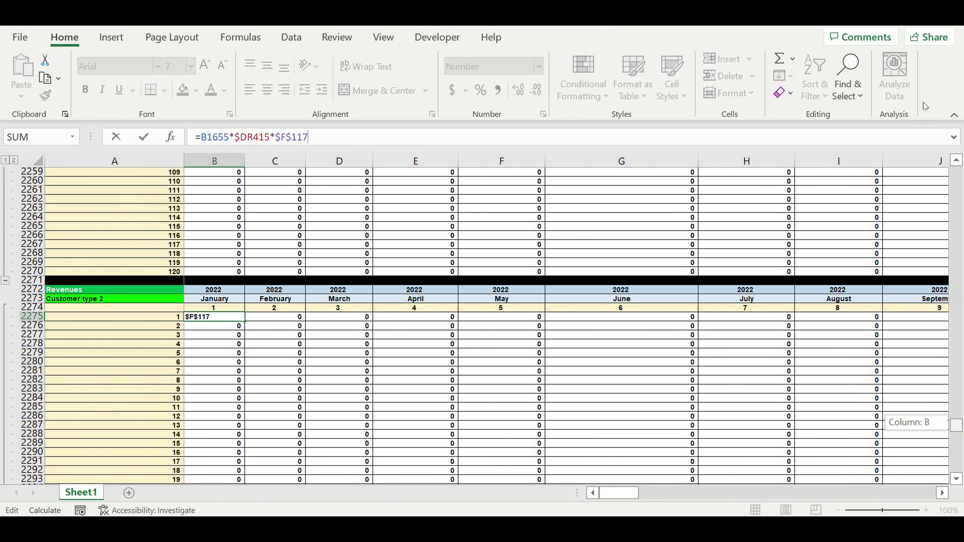
pyautogui.moveTo(924, 102); pyautogui.dragTo(924, 103)
pyautogui.scroll(-19, 656, 369)
pyautogui.scroll(-17, 656, 369)
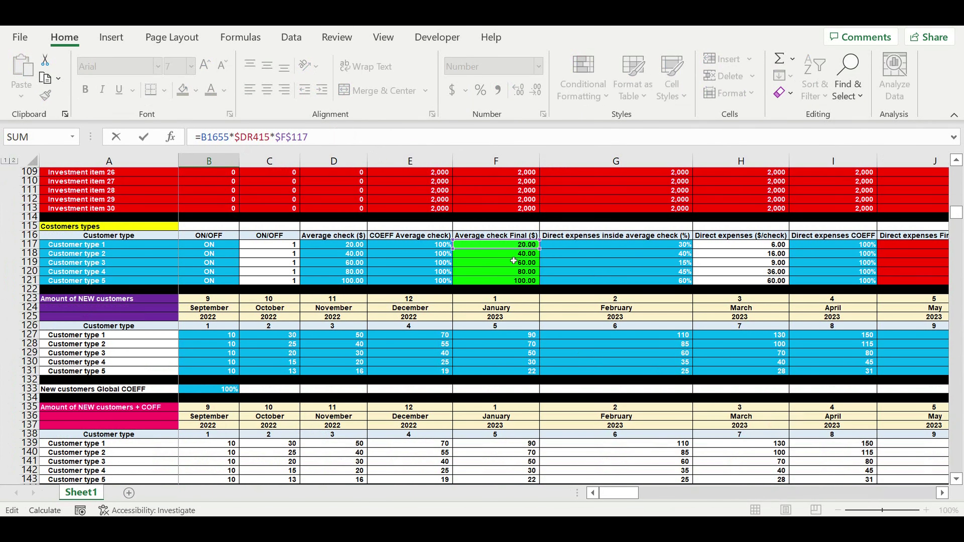
pyautogui.click(501, 254)
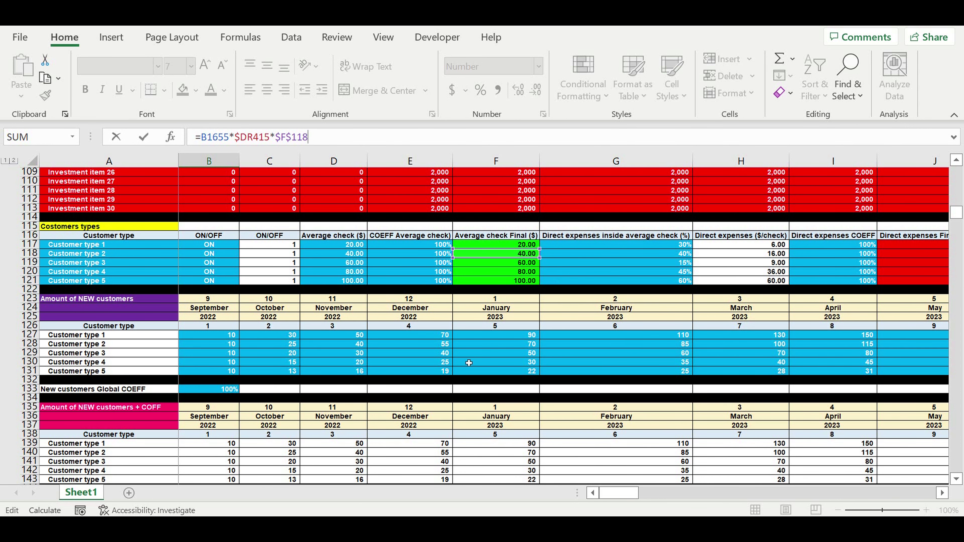
pyautogui.press('Return')
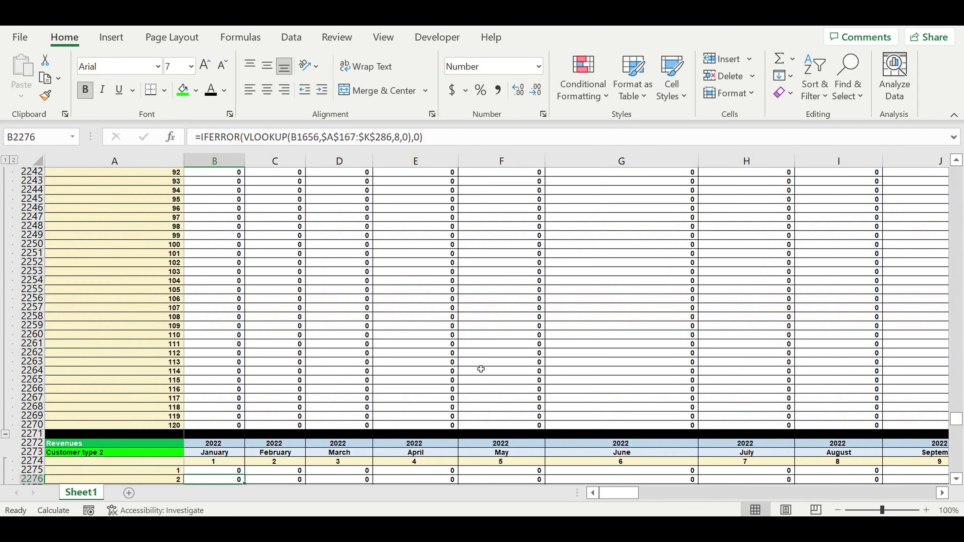
pyautogui.scroll(-6, 418, 395)
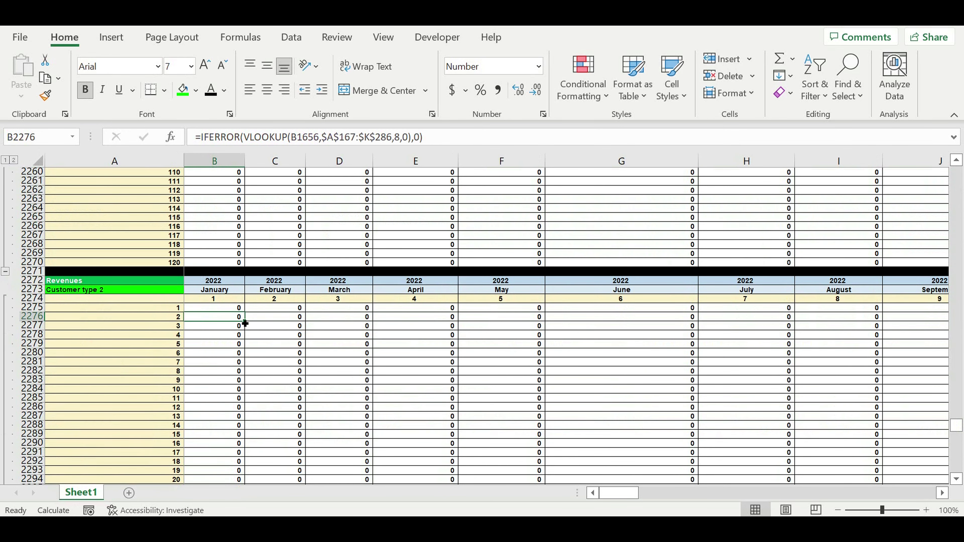
# Step: Fill B2275's formula down to row 2394 and across to column DQ, then reselect B2275
pyautogui.click(223, 310)
pyautogui.moveTo(248, 316)
pyautogui.mouseDown()
pyautogui.moveTo(243, 488)
pyautogui.moveTo(242, 461)
pyautogui.mouseUp()
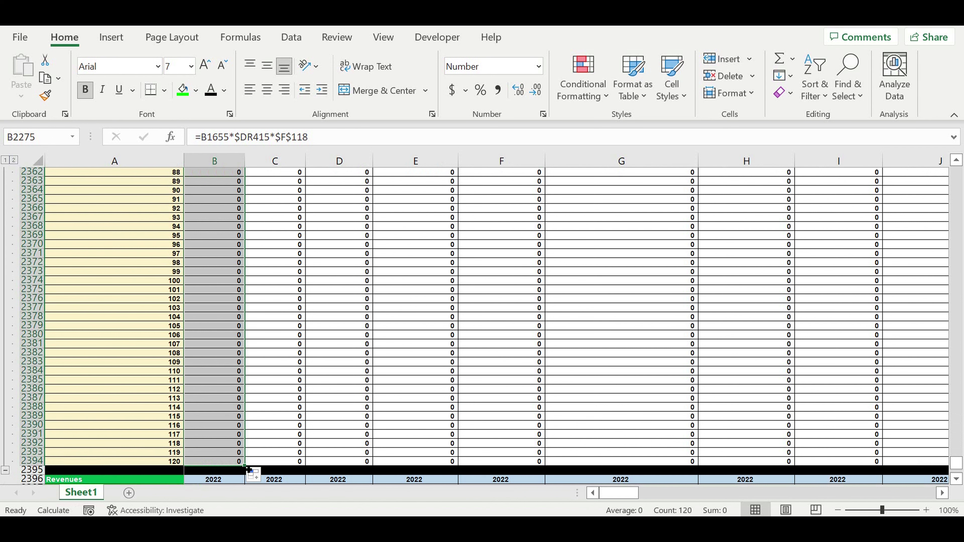
pyautogui.moveTo(243, 463); pyautogui.dragTo(797, 435)
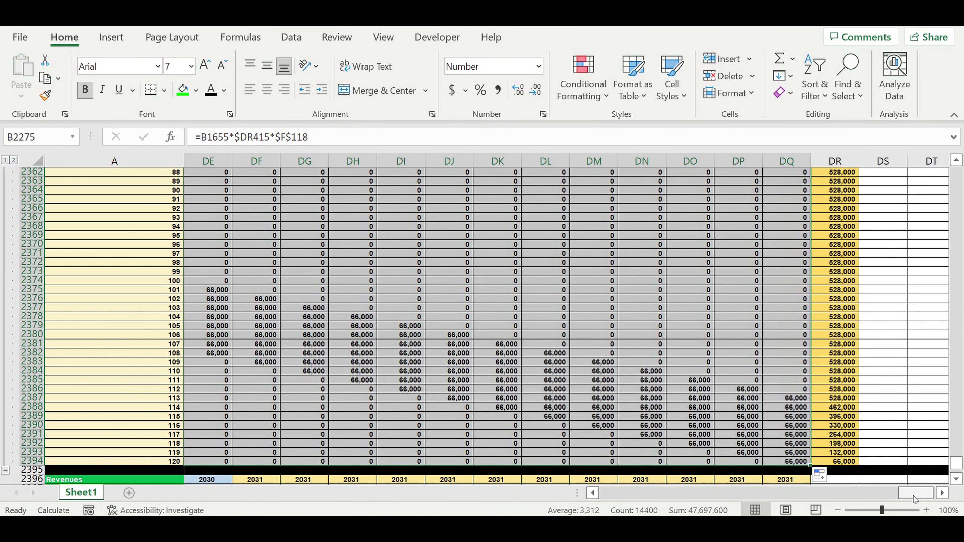
pyautogui.moveTo(913, 493); pyautogui.dragTo(509, 495)
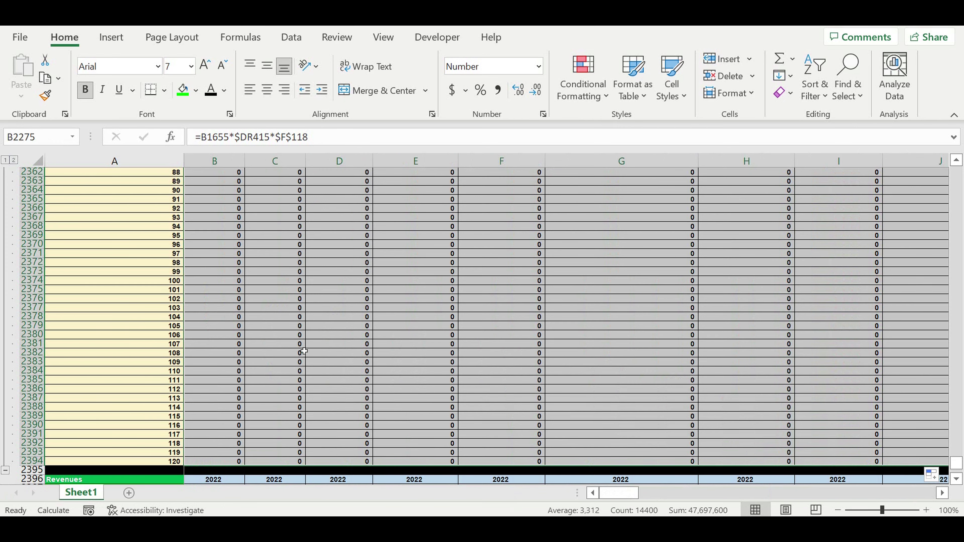
pyautogui.scroll(11, 290, 341)
pyautogui.scroll(11, 288, 339)
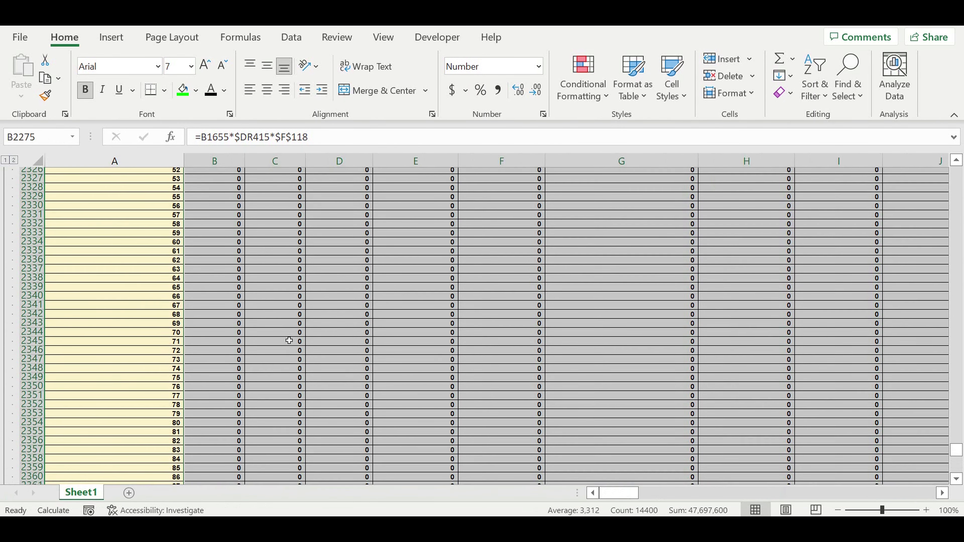
pyautogui.scroll(10, 286, 332)
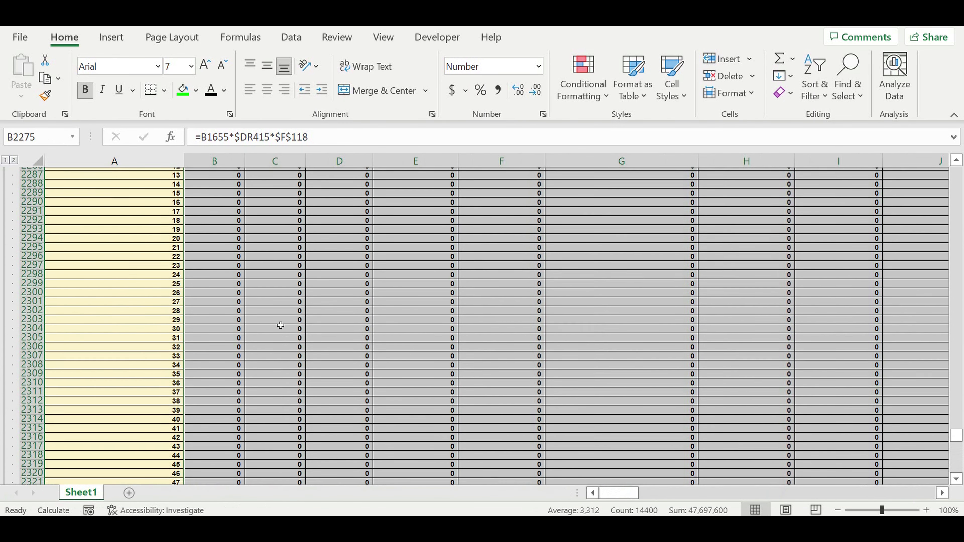
pyautogui.click(213, 258)
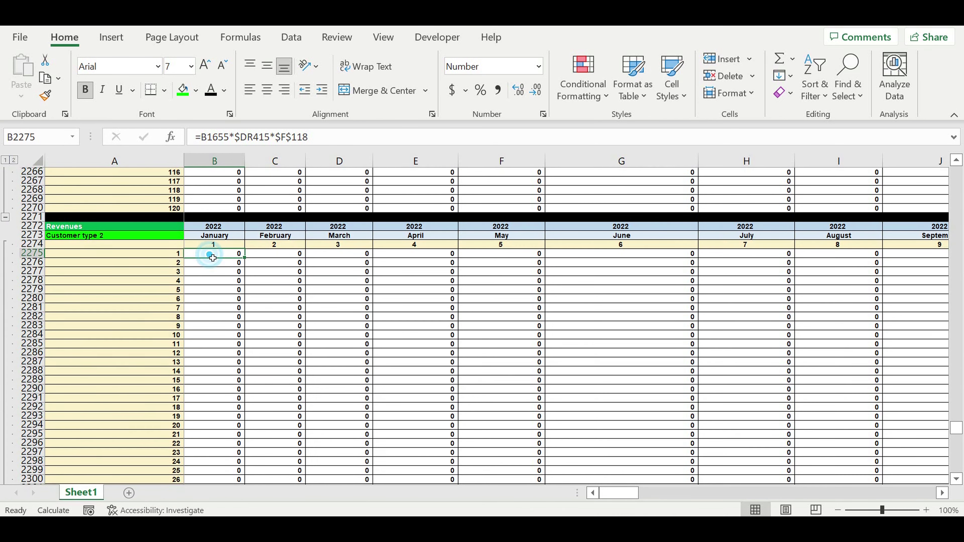
# Step: Copy the Customer type 2 revenue formula and paste it into B2399
pyautogui.hotkey('ctrl', 'c')
pyautogui.scroll(-13, 268, 342)
pyautogui.scroll(-13, 267, 364)
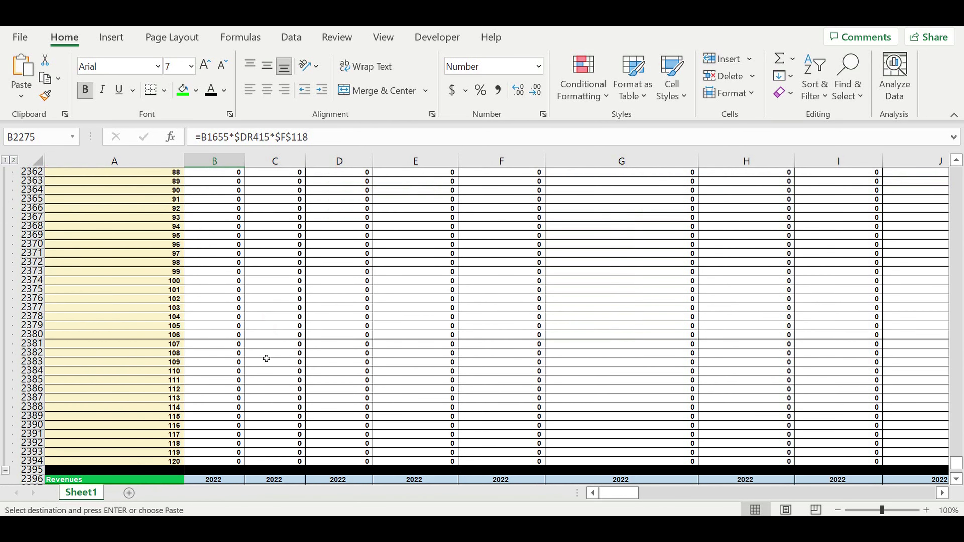
pyautogui.scroll(-8, 265, 358)
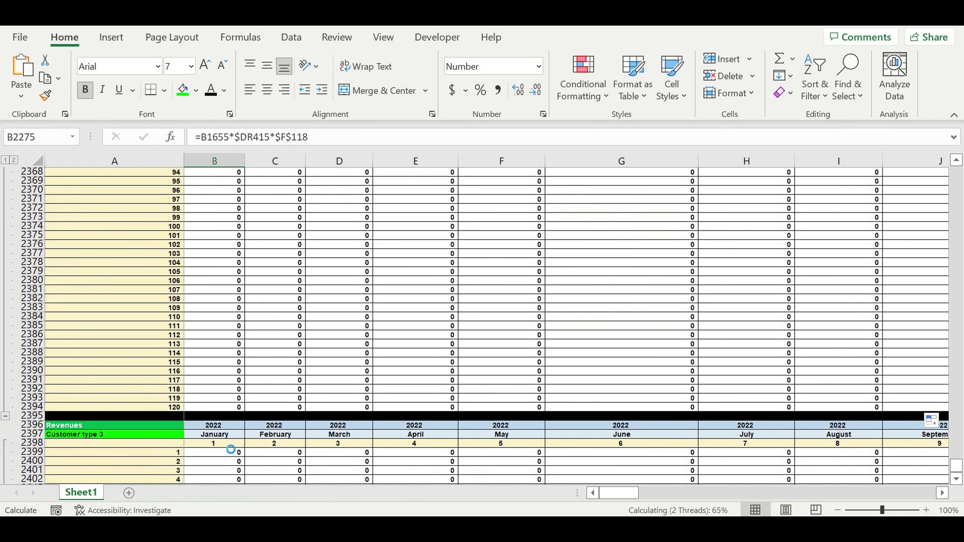
pyautogui.scroll(13, 218, 363)
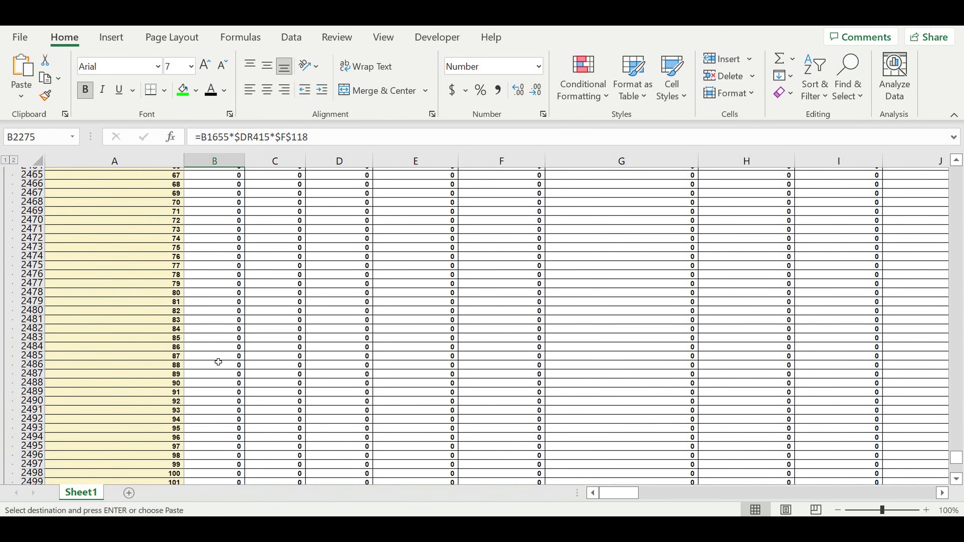
pyautogui.scroll(18, 220, 363)
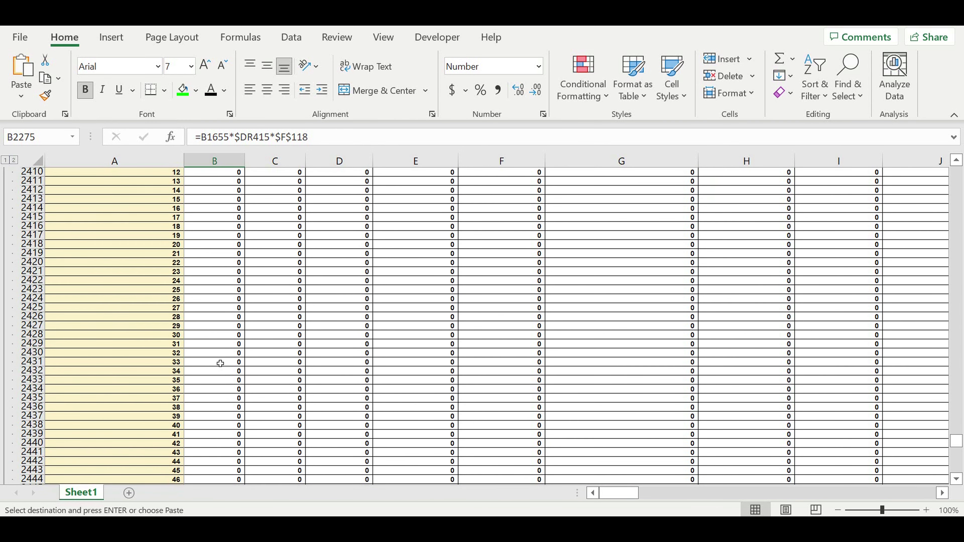
pyautogui.click(226, 236)
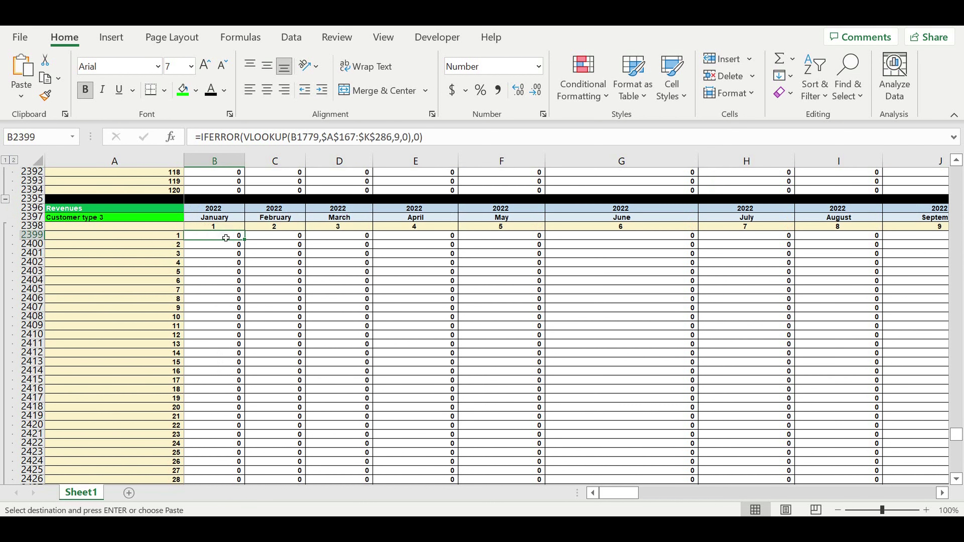
pyautogui.press('Return')
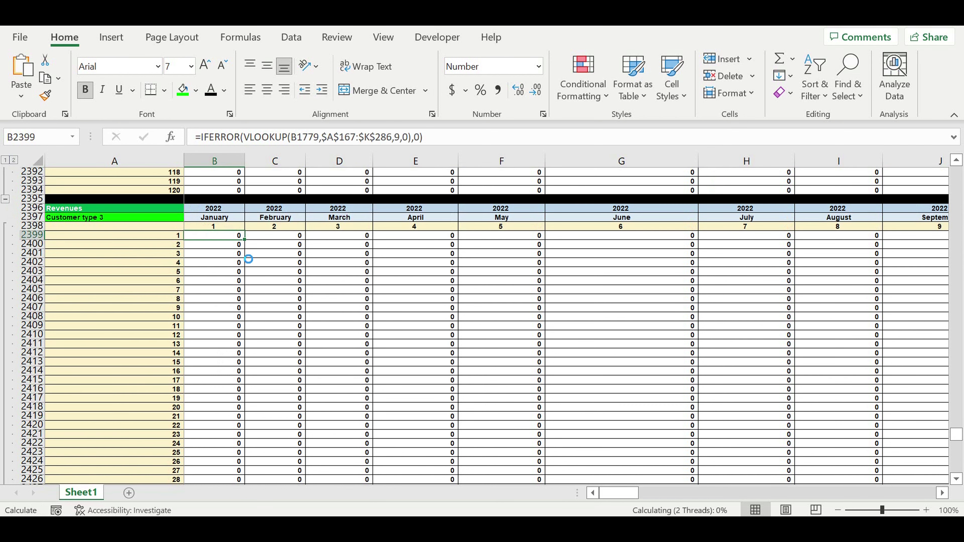
pyautogui.hotkey('ctrl', 'v')
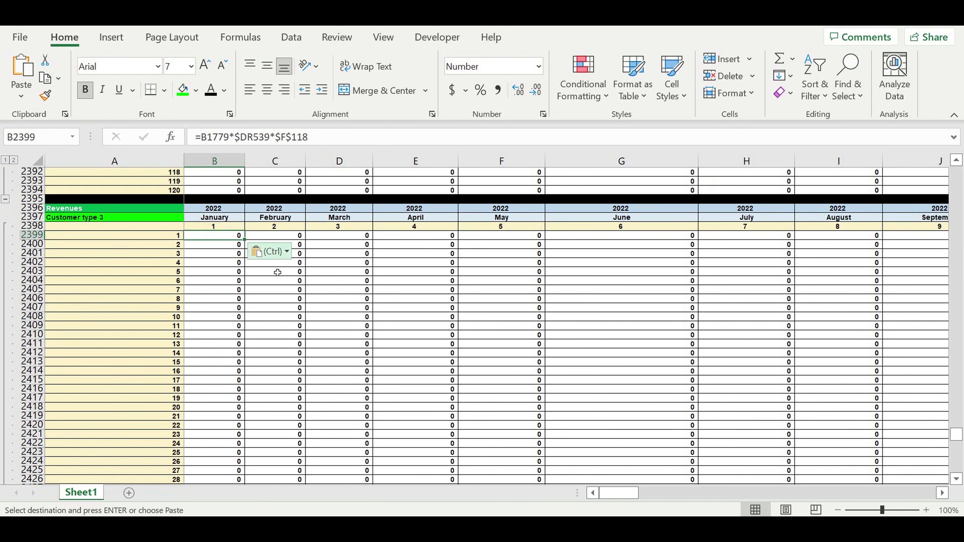
# Step: Swap the average check to F119, making B2399 =B1779*$DR539*$F$119
pyautogui.click(268, 140)
pyautogui.moveTo(957, 437); pyautogui.dragTo(950, 417)
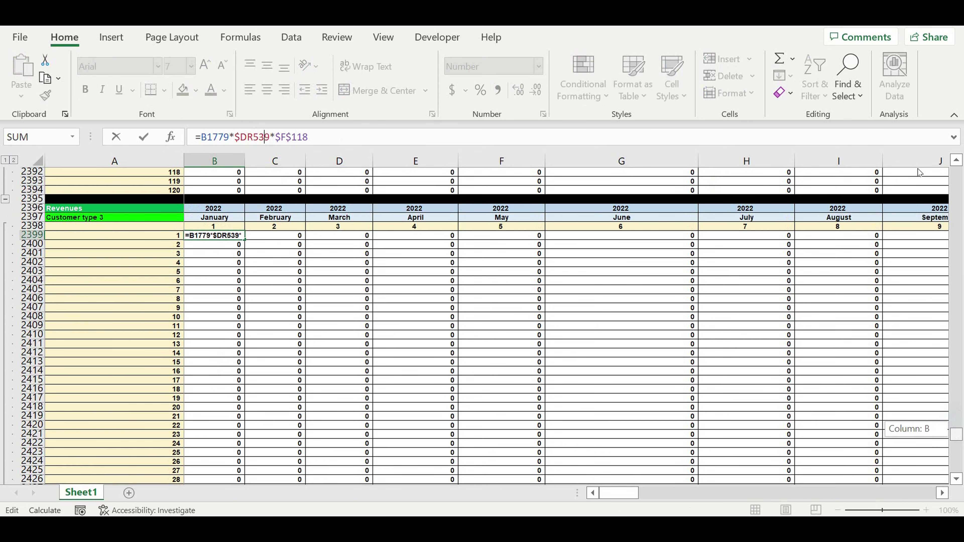
pyautogui.moveTo(913, 154); pyautogui.dragTo(913, 154)
pyautogui.scroll(-13, 668, 398)
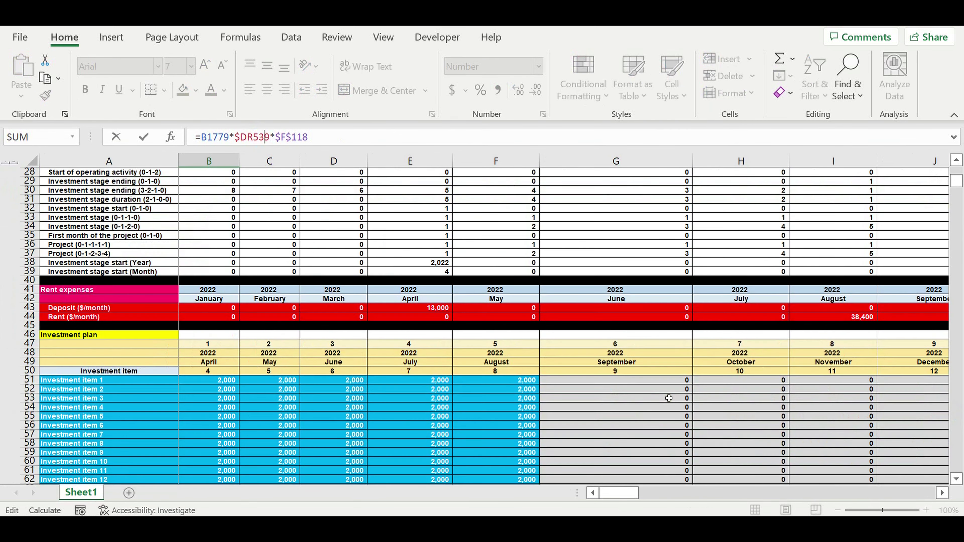
pyautogui.scroll(-20, 669, 398)
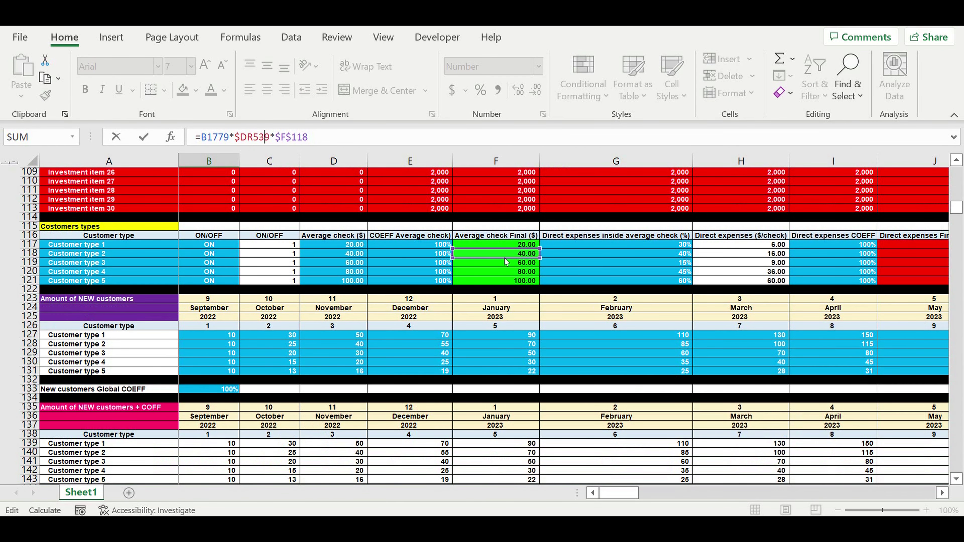
pyautogui.click(505, 266)
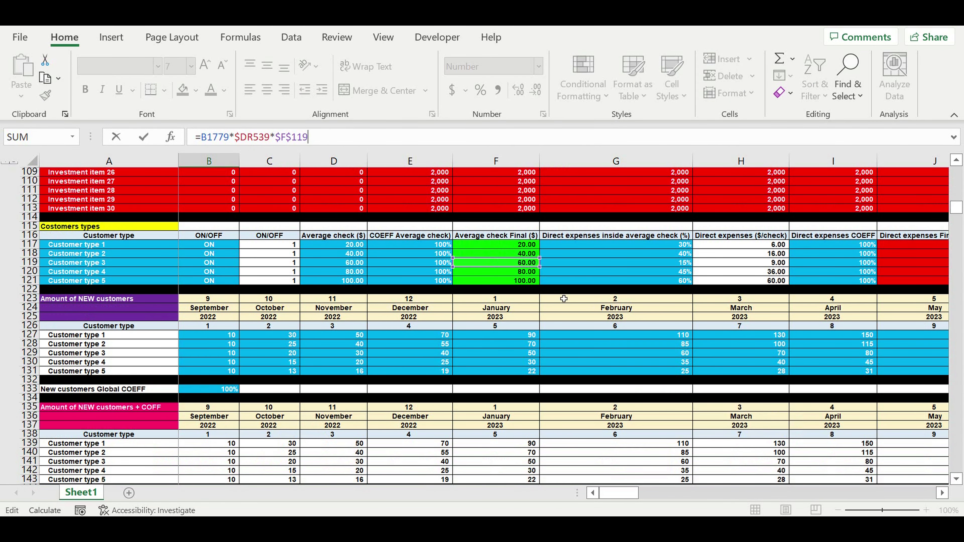
pyautogui.press('Return')
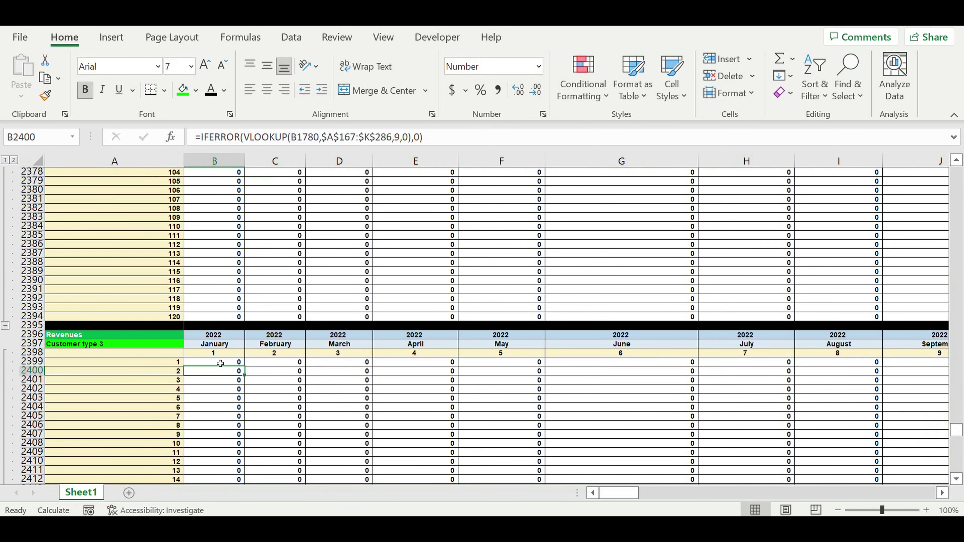
# Step: Fill B2399's formula down to row 2518 and across to column DQ, then reselect B2399
pyautogui.click(220, 364)
pyautogui.moveTo(250, 372); pyautogui.dragTo(818, 423)
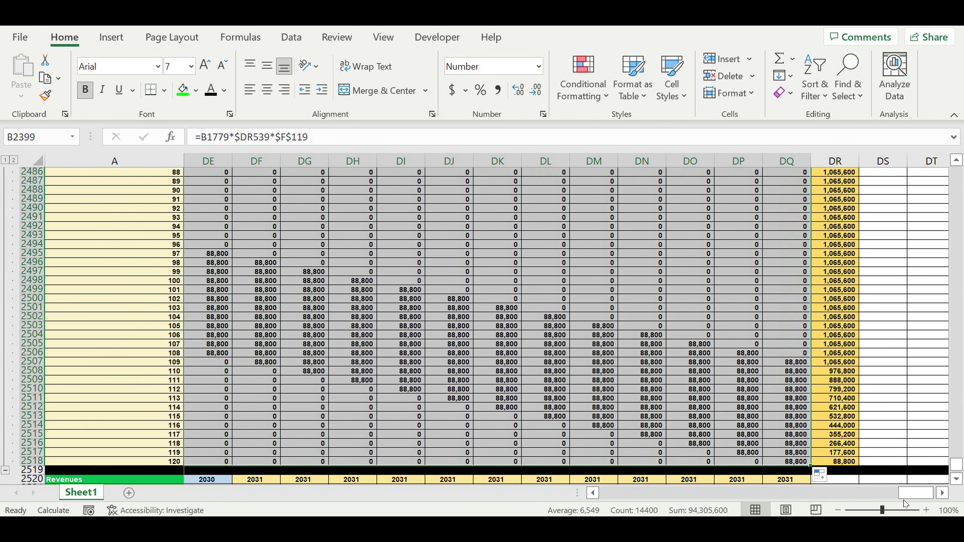
pyautogui.moveTo(917, 497); pyautogui.dragTo(619, 493)
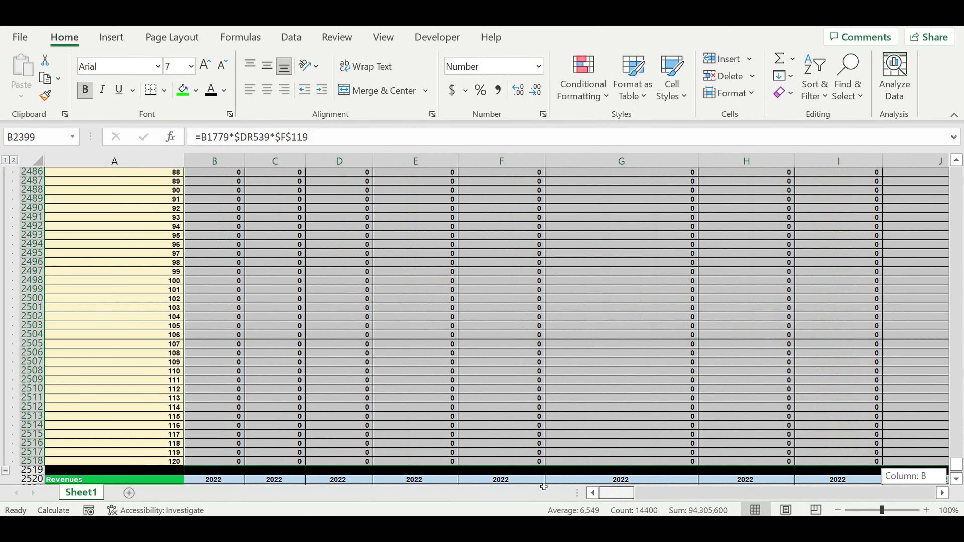
pyautogui.scroll(20, 277, 380)
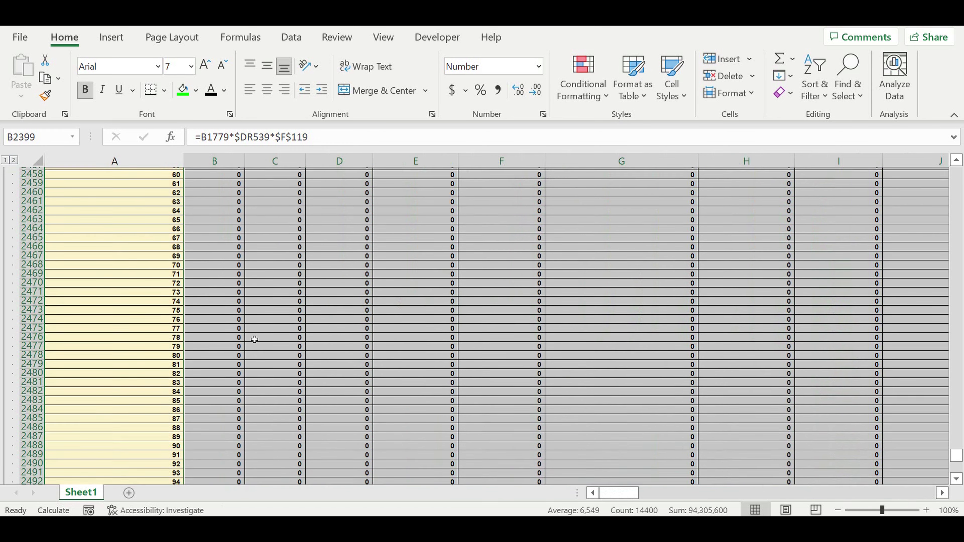
pyautogui.scroll(7, 265, 332)
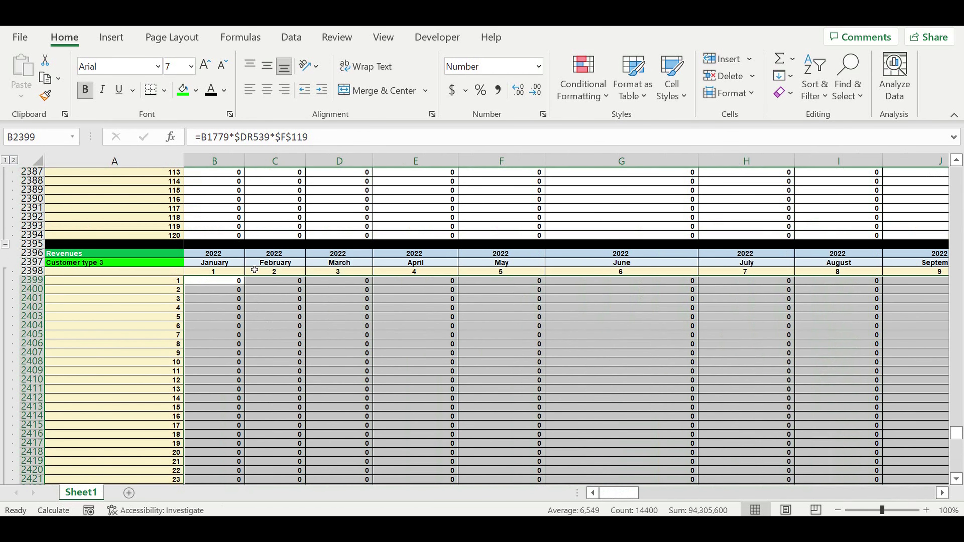
pyautogui.click(218, 285)
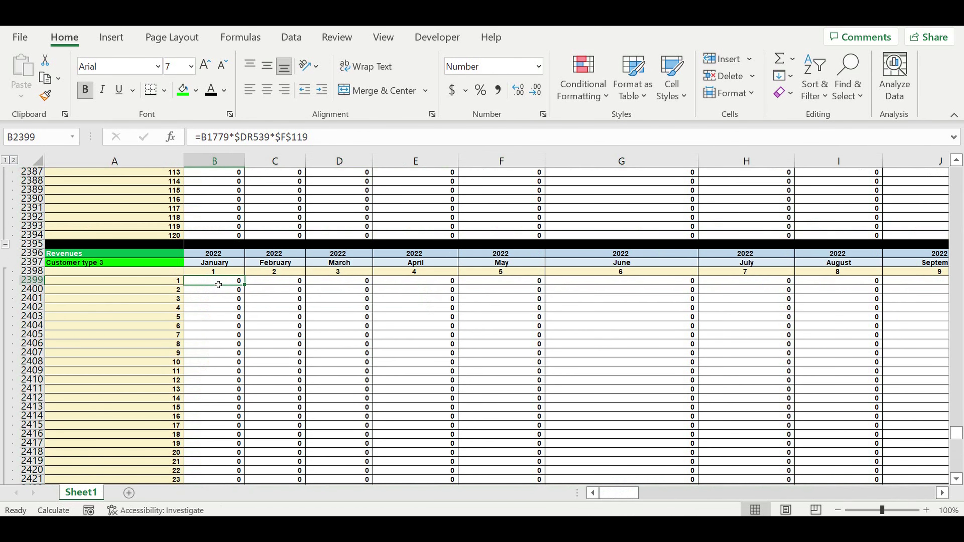
# Step: Copy the type 3 formula, expand the Customer type 4 rows and paste it into B2523
pyautogui.hotkey('ctrl', 'c')
pyautogui.scroll(-20, 243, 366)
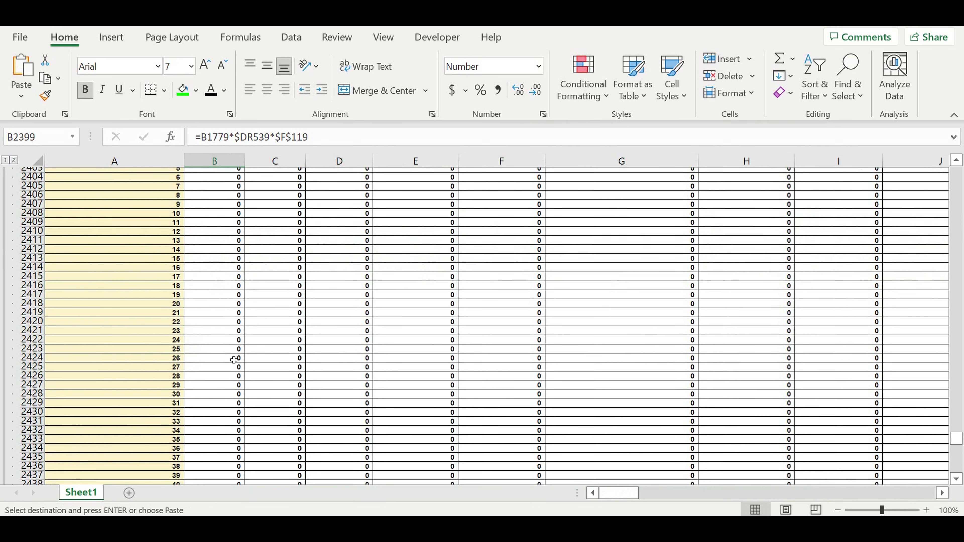
pyautogui.scroll(-12, 217, 354)
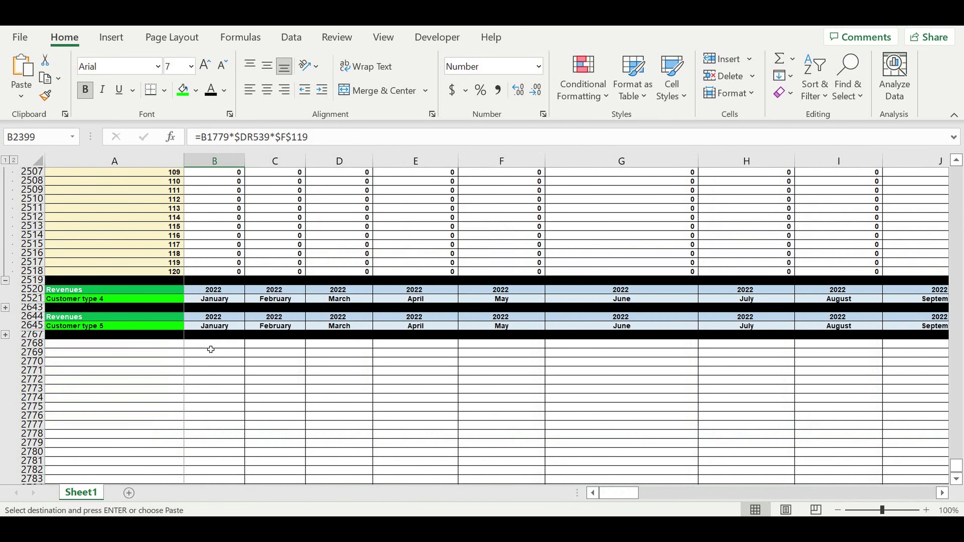
pyautogui.click(5, 253)
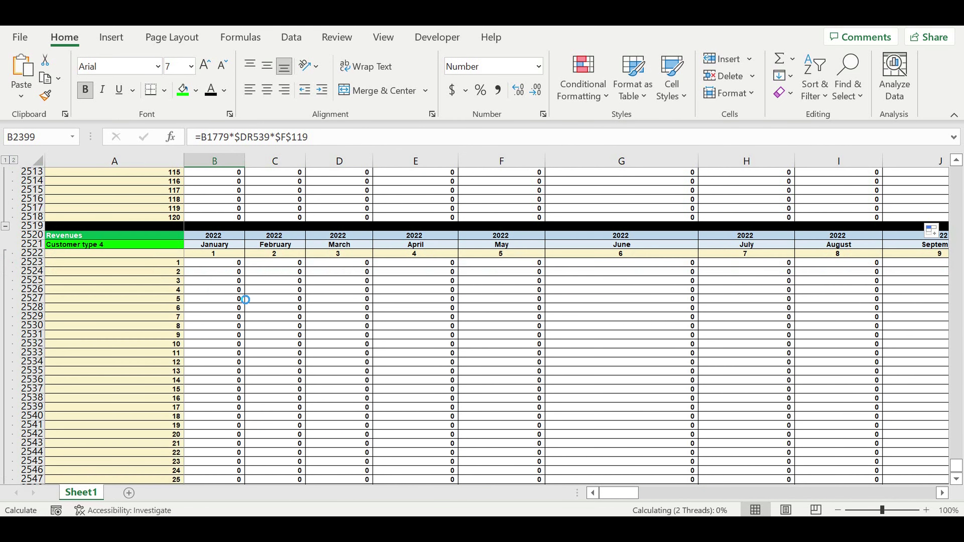
pyautogui.scroll(-20, 253, 308)
pyautogui.scroll(20, 253, 308)
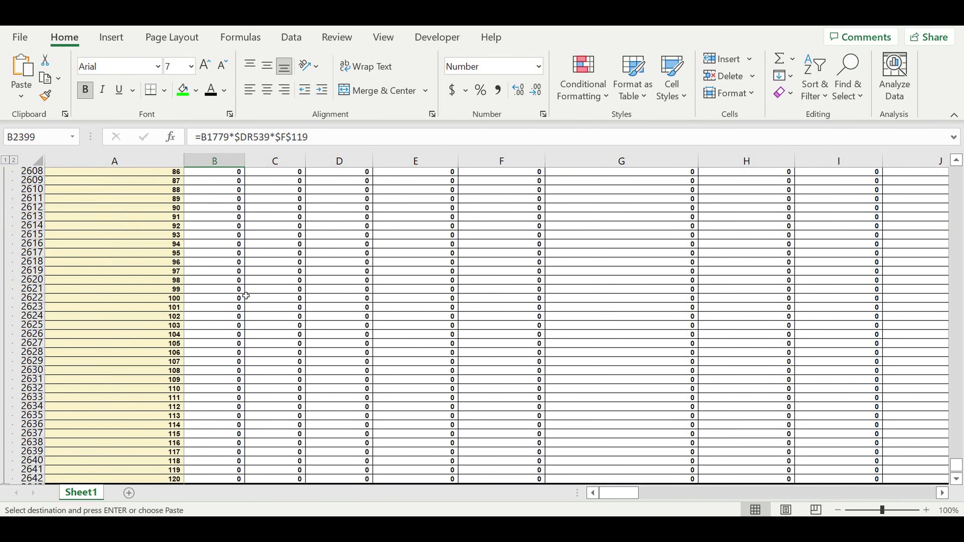
pyautogui.scroll(9, 246, 291)
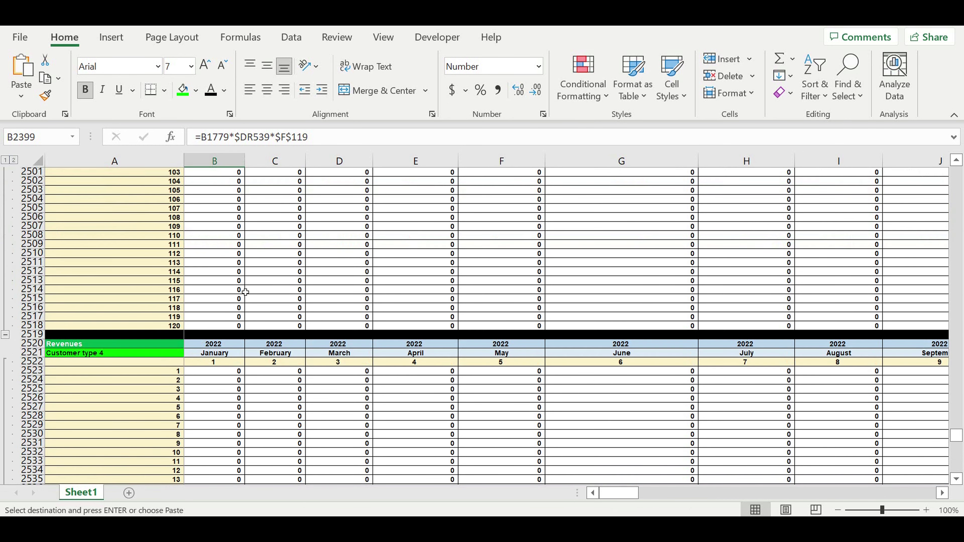
pyautogui.click(226, 375)
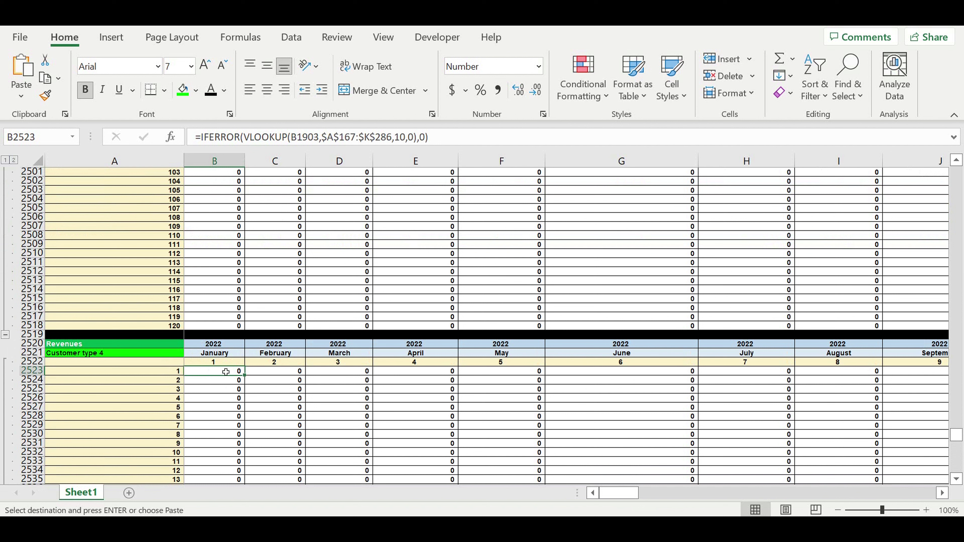
pyautogui.hotkey('ctrl', 'v')
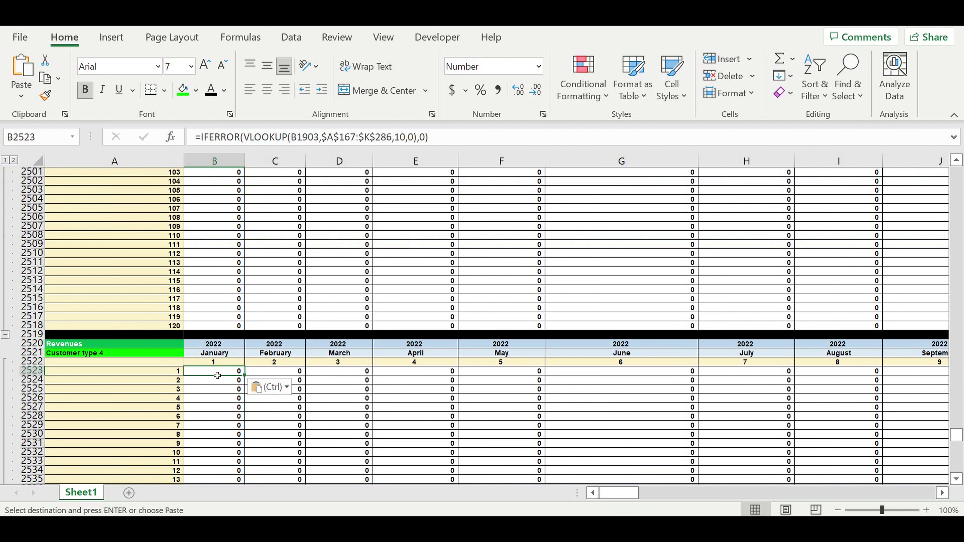
# Step: Replace $F$119 with F120 so B2523 reads =B1903*$DR663*$F$120
pyautogui.doubleClick(299, 137)
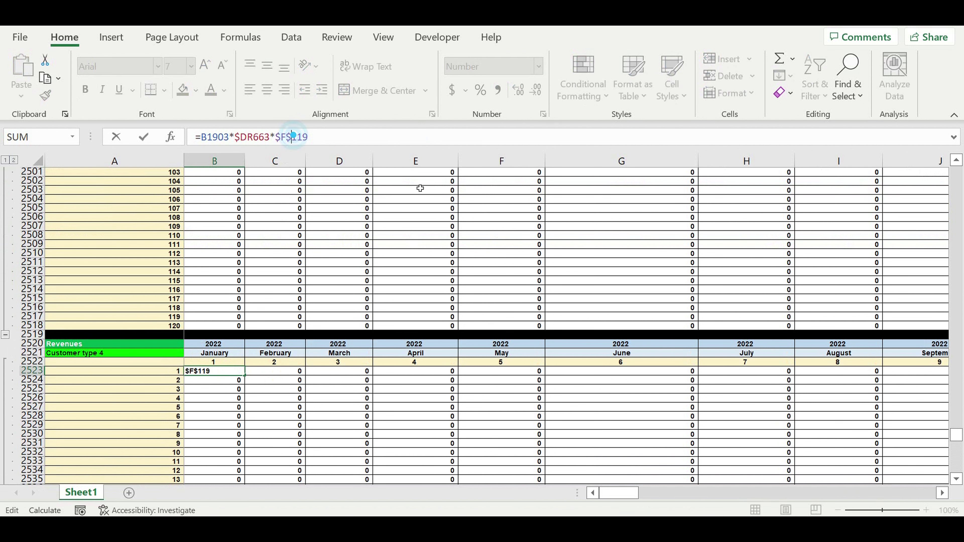
pyautogui.moveTo(955, 438); pyautogui.dragTo(944, 169)
pyautogui.moveTo(941, 134); pyautogui.dragTo(942, 134)
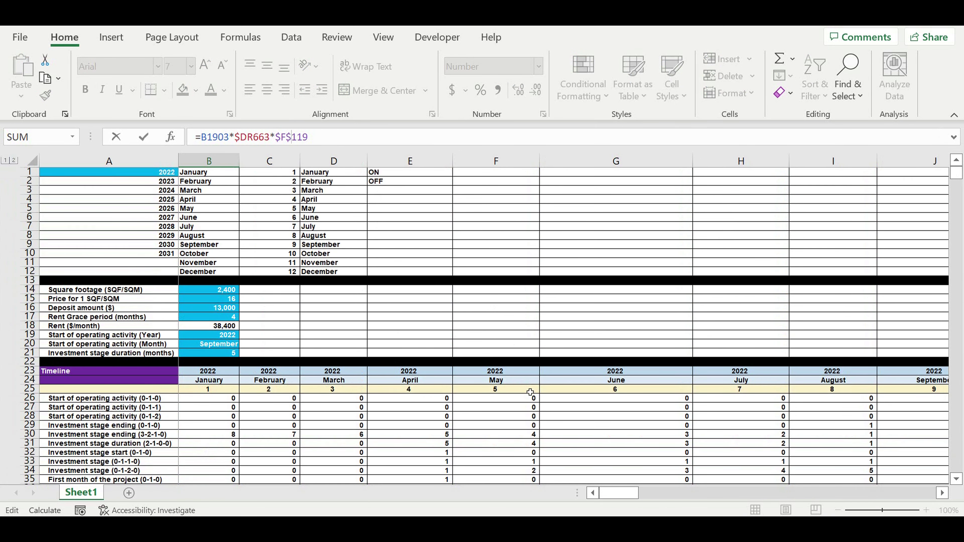
pyautogui.scroll(-20, 530, 392)
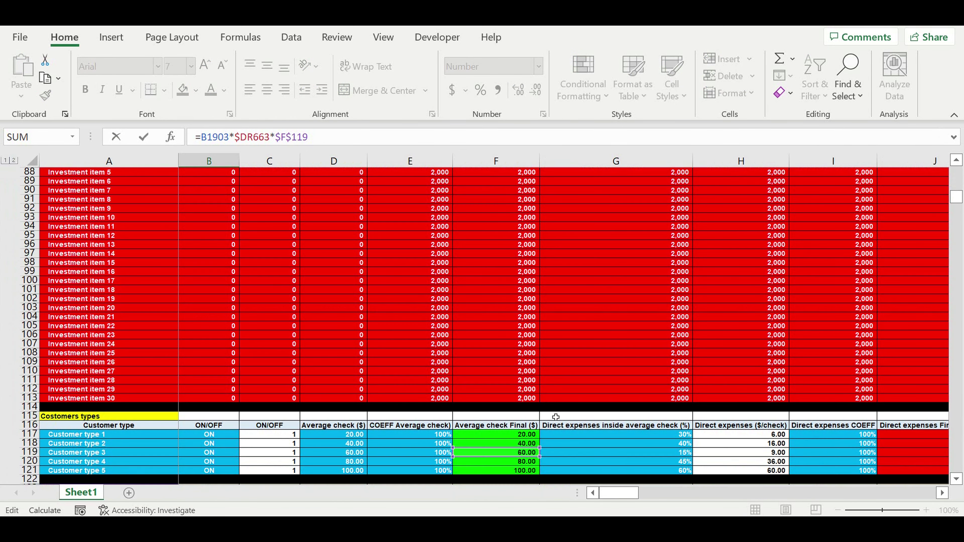
pyautogui.scroll(-4, 555, 416)
pyautogui.click(501, 353)
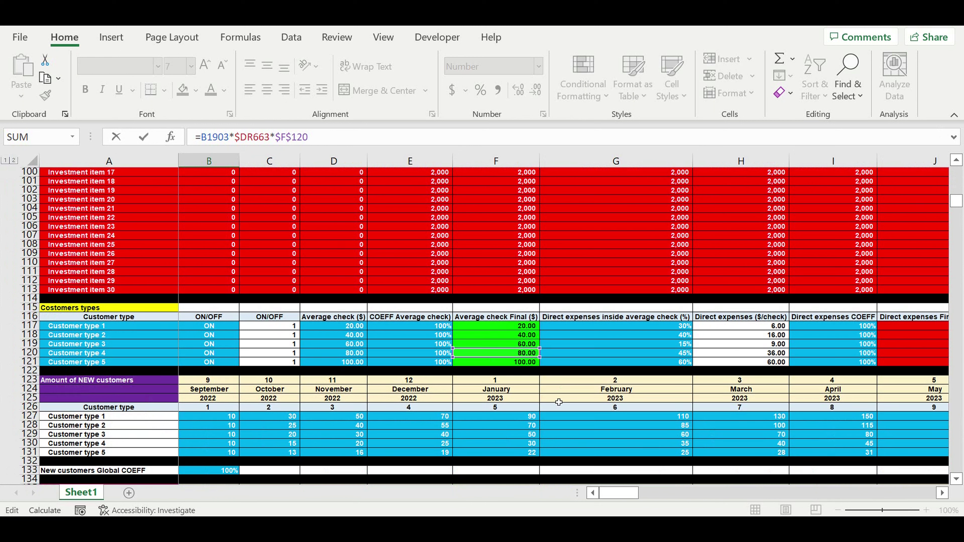
pyautogui.press('Return')
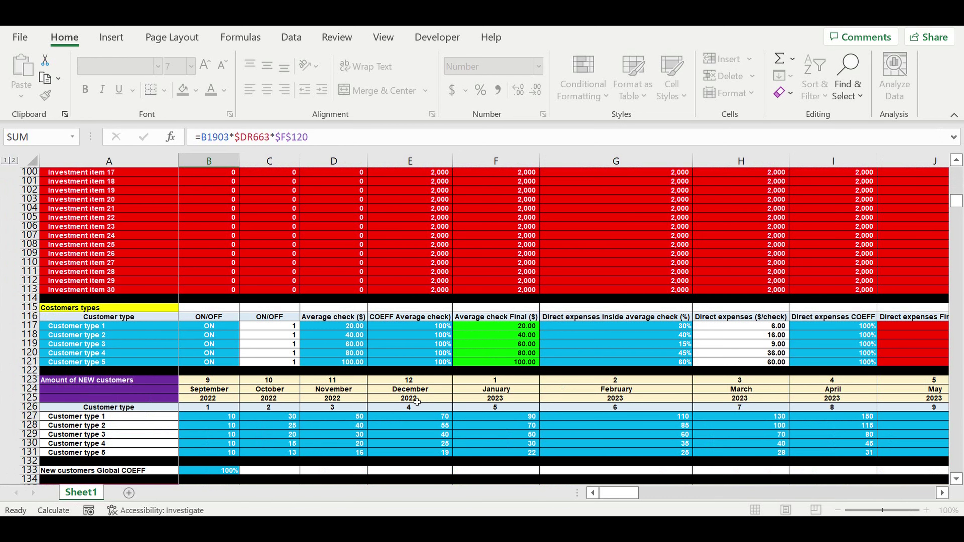
pyautogui.scroll(-5, 379, 407)
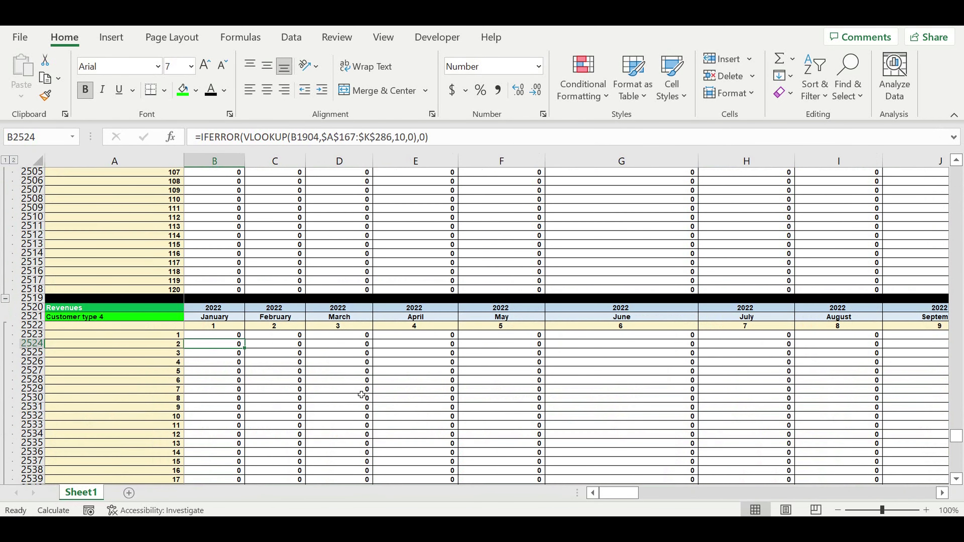
# Step: Fill B2523's formula down to row 2642 and across to column DQ
pyautogui.click(219, 339)
pyautogui.moveTo(245, 339)
pyautogui.mouseDown()
pyautogui.moveTo(256, 476)
pyautogui.moveTo(245, 479)
pyautogui.moveTo(254, 485)
pyautogui.moveTo(265, 463)
pyautogui.moveTo(262, 482)
pyautogui.mouseUp()
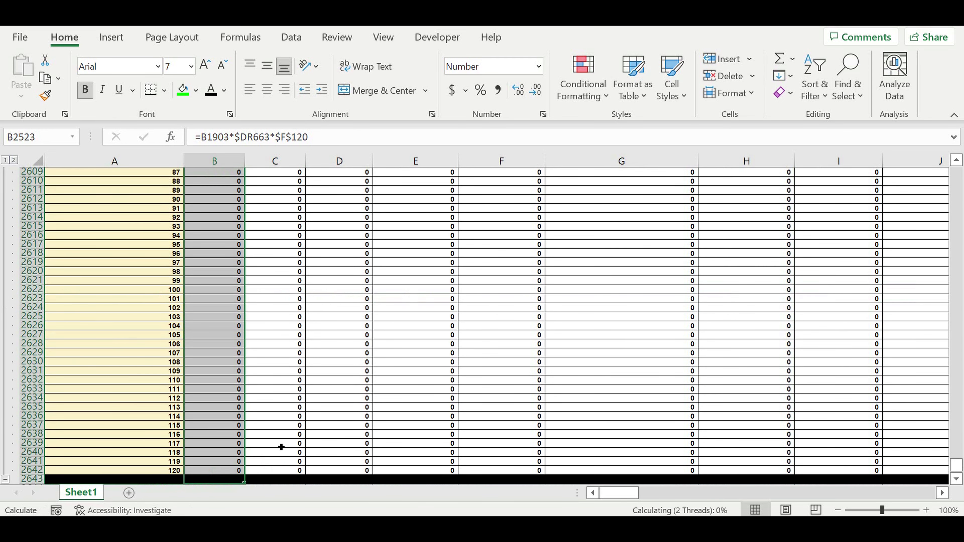
pyautogui.scroll(-2, 286, 419)
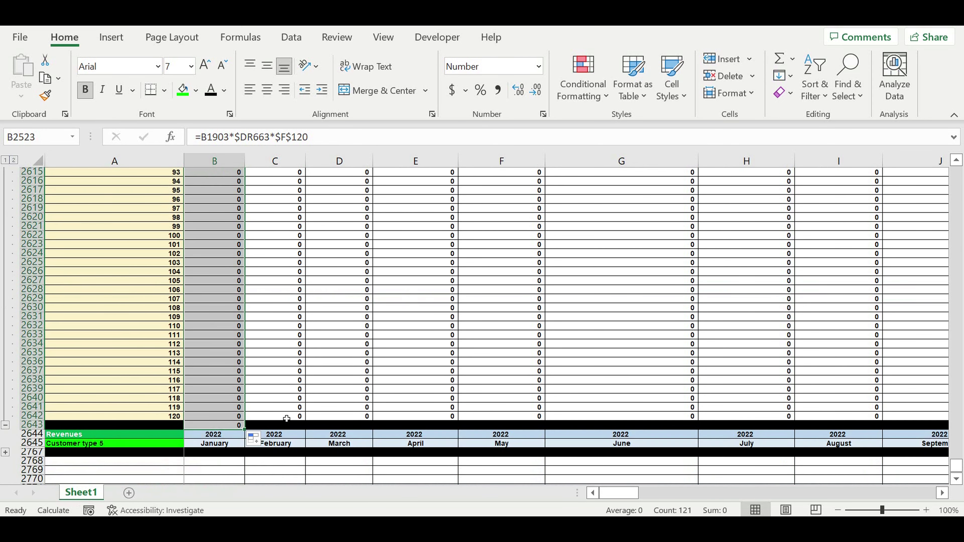
pyautogui.moveTo(247, 434); pyautogui.dragTo(807, 396)
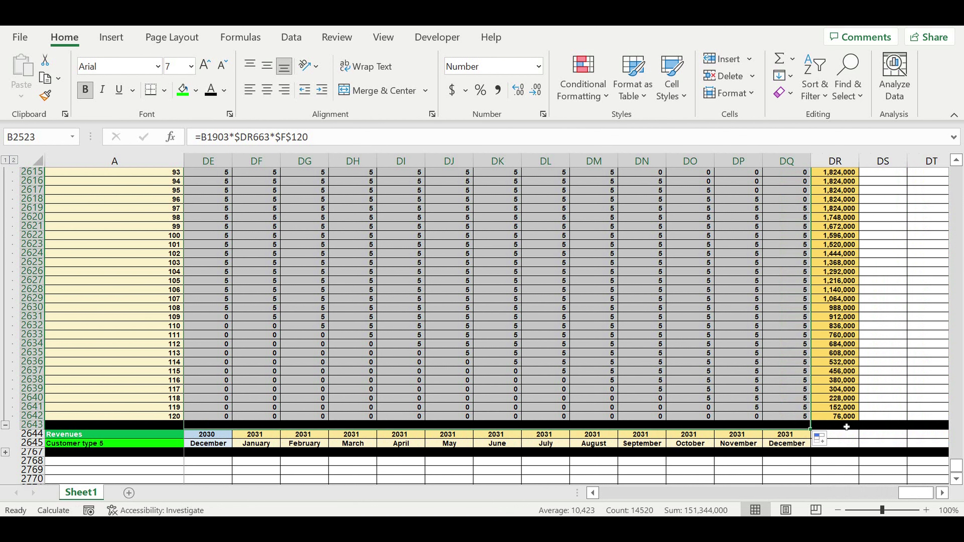
# Step: Fill row 2643 from column DR back to column B
pyautogui.click(857, 427)
pyautogui.moveTo(863, 432); pyautogui.dragTo(5, 347)
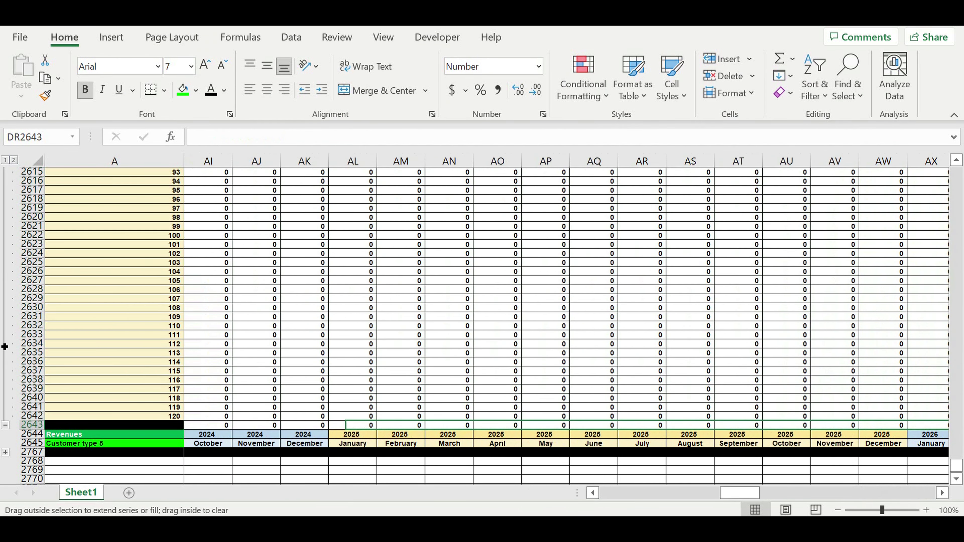
pyautogui.moveTo(82, 373); pyautogui.dragTo(52, 394)
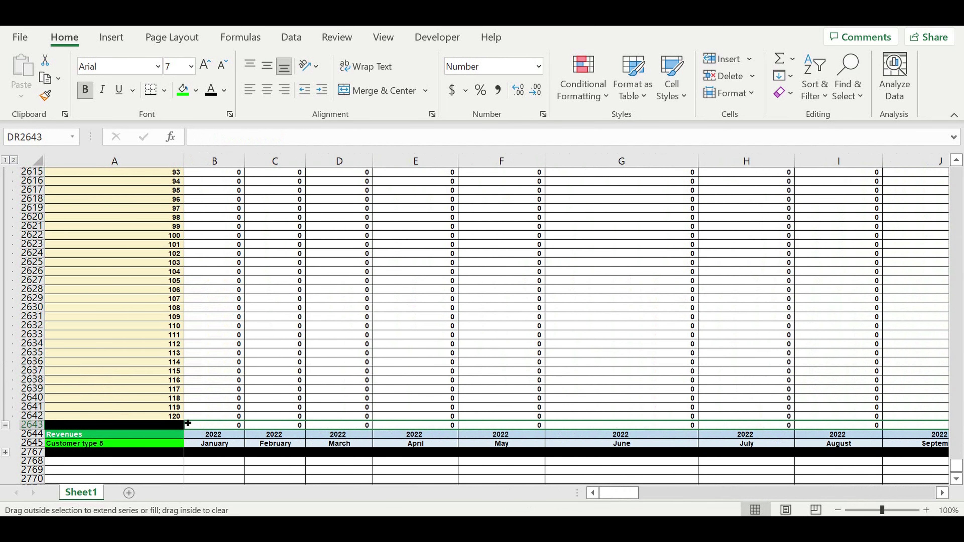
pyautogui.moveTo(237, 419); pyautogui.dragTo(237, 420)
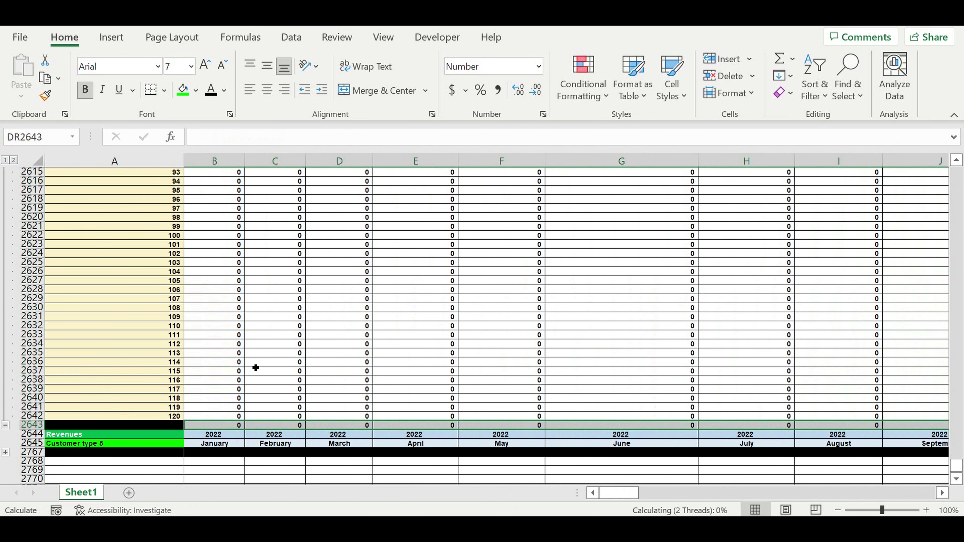
pyautogui.click(218, 362)
# Step: Copy B2523's formula, expand the Customer type 5 rows and select B2647
pyautogui.scroll(19, 224, 338)
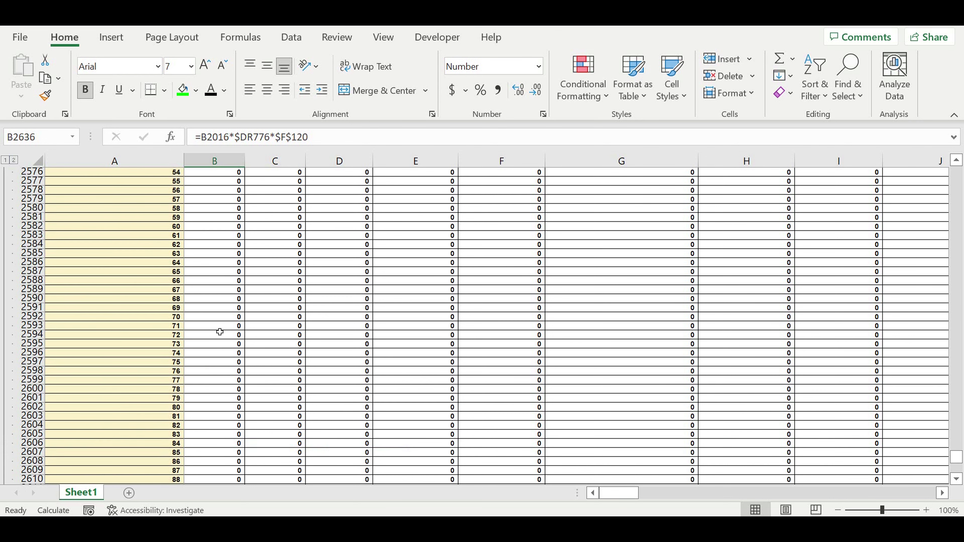
pyautogui.scroll(19, 223, 330)
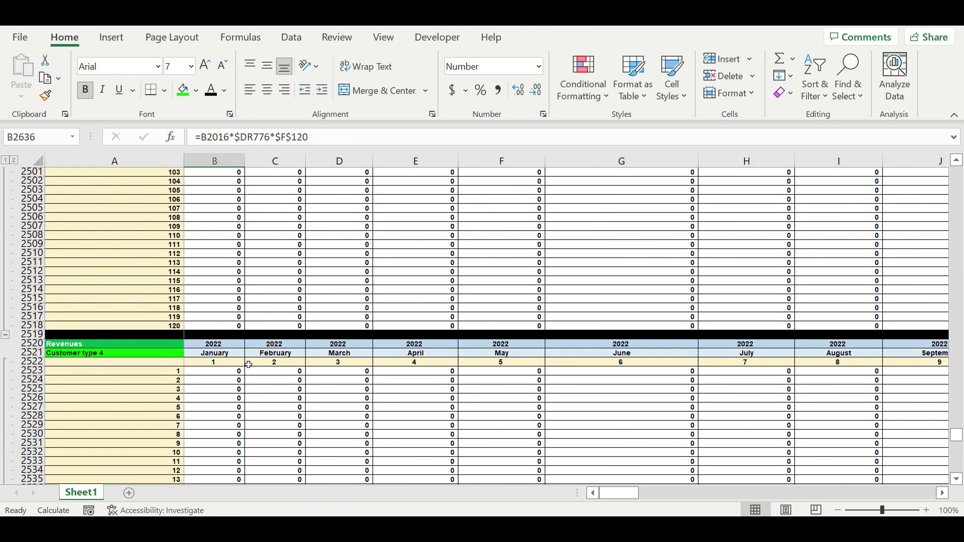
pyautogui.click(231, 374)
pyautogui.hotkey('ctrl', 'c')
pyautogui.scroll(-20, 276, 412)
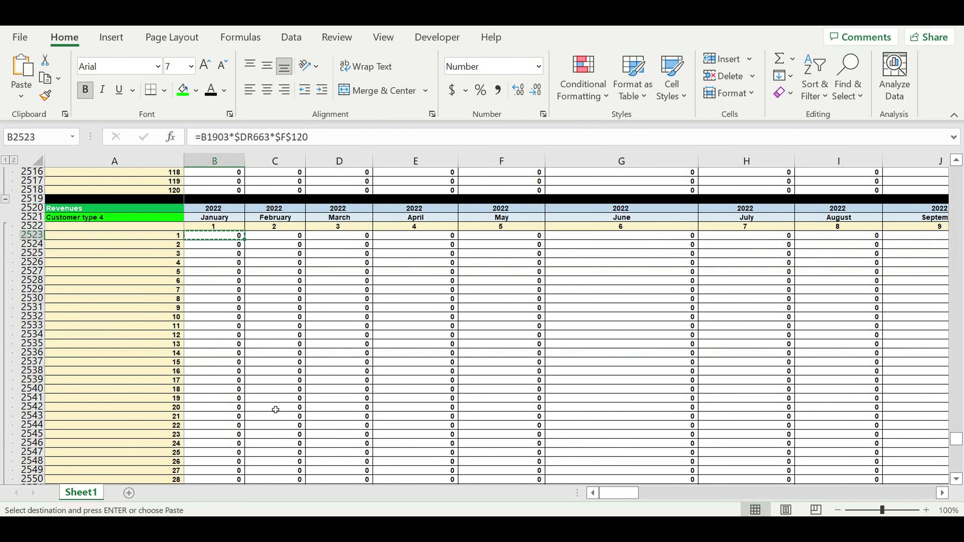
pyautogui.scroll(-11, 145, 398)
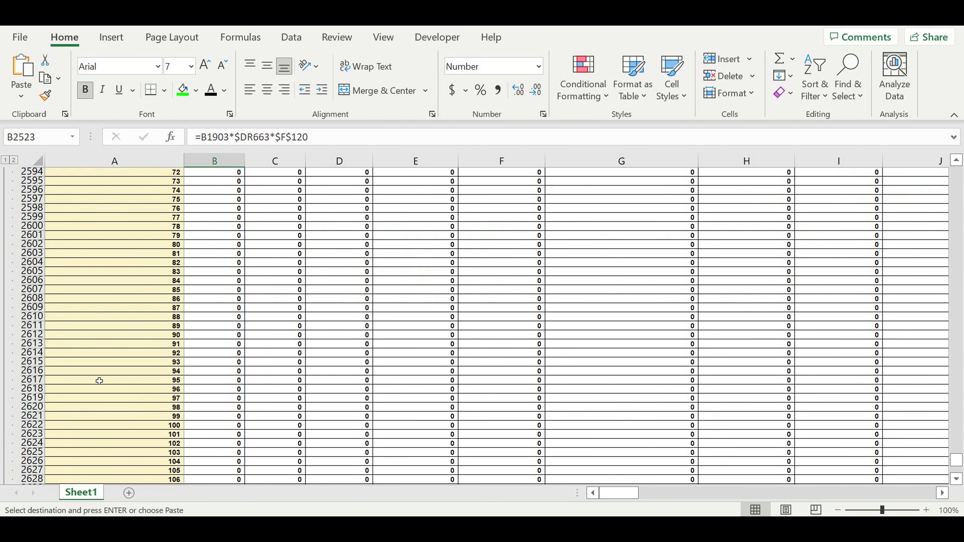
pyautogui.click(5, 453)
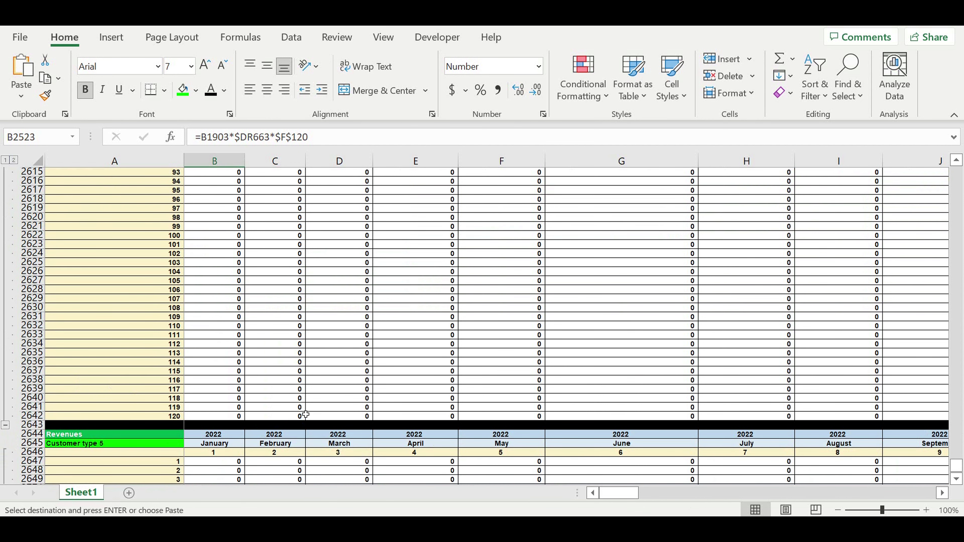
pyautogui.scroll(-20, 305, 415)
pyautogui.scroll(19, 274, 378)
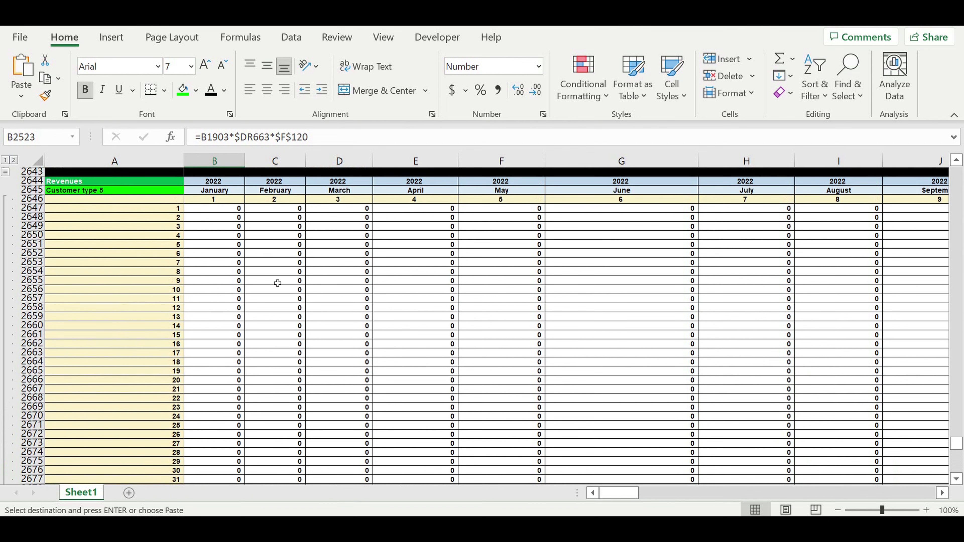
pyautogui.click(220, 214)
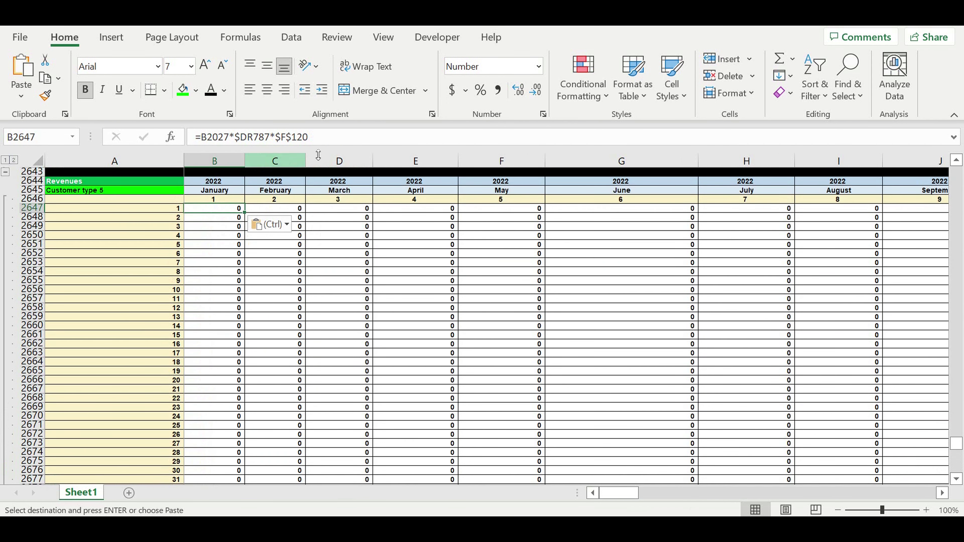
# Step: Point the average check at F121 so B2647 reads =B2027*$DR787*$F$121
pyautogui.click(319, 137)
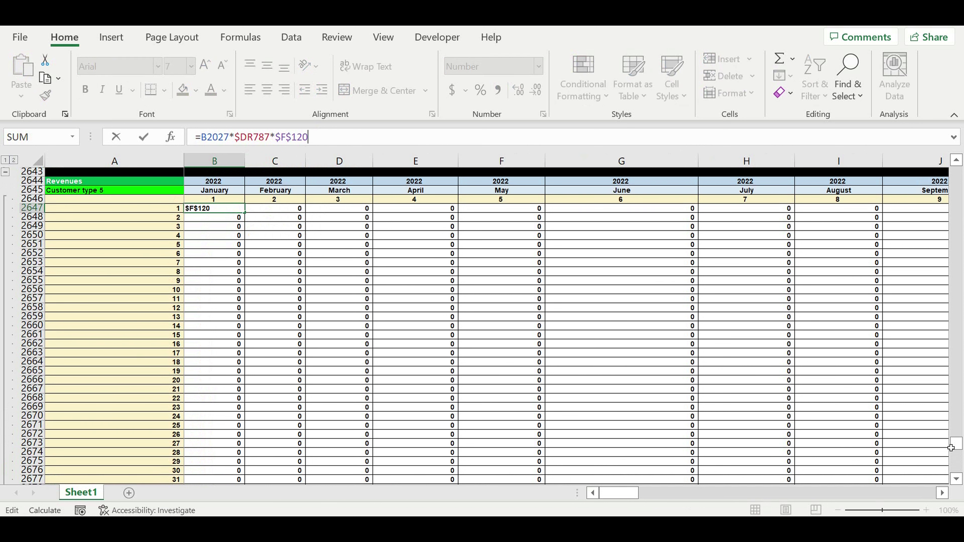
pyautogui.moveTo(955, 445); pyautogui.dragTo(954, 439)
pyautogui.scroll(-9, 489, 395)
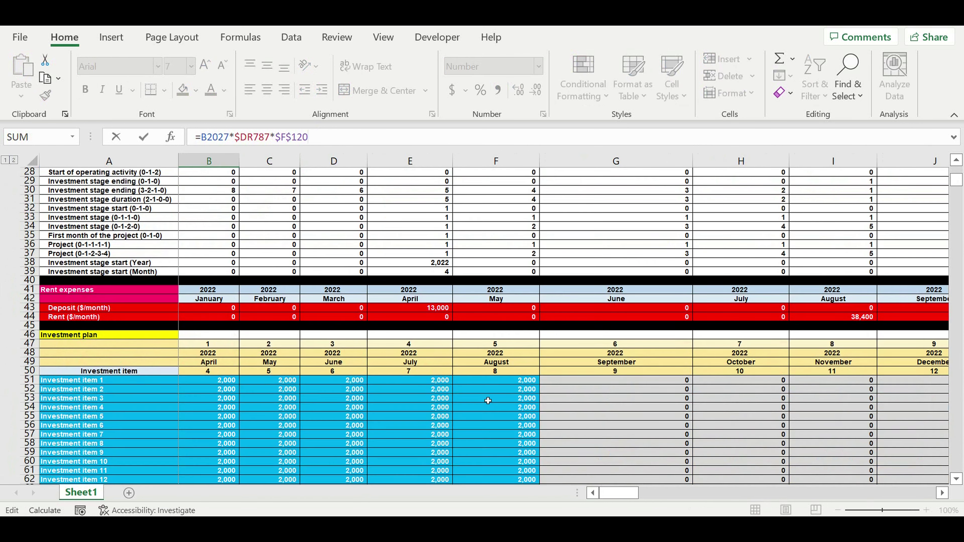
pyautogui.scroll(-16, 488, 401)
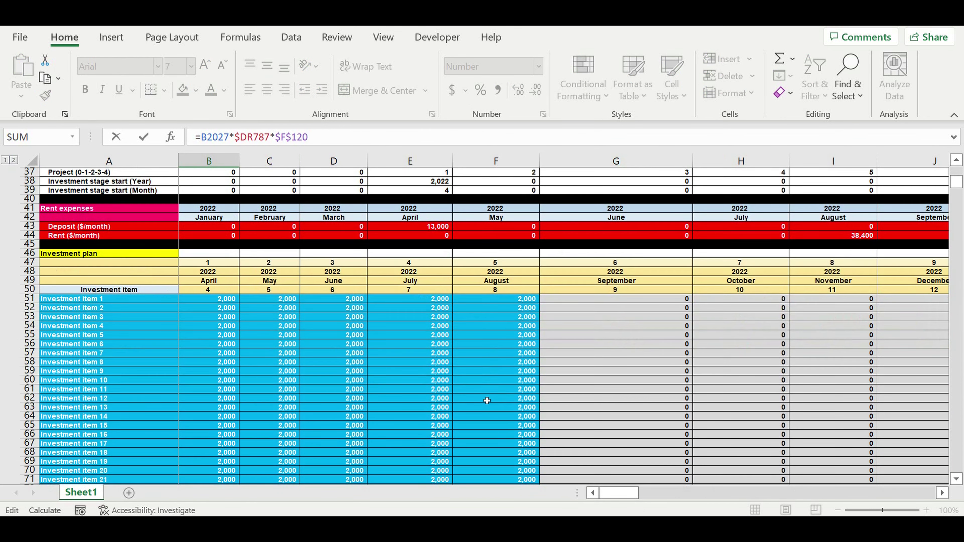
pyautogui.scroll(-6, 489, 401)
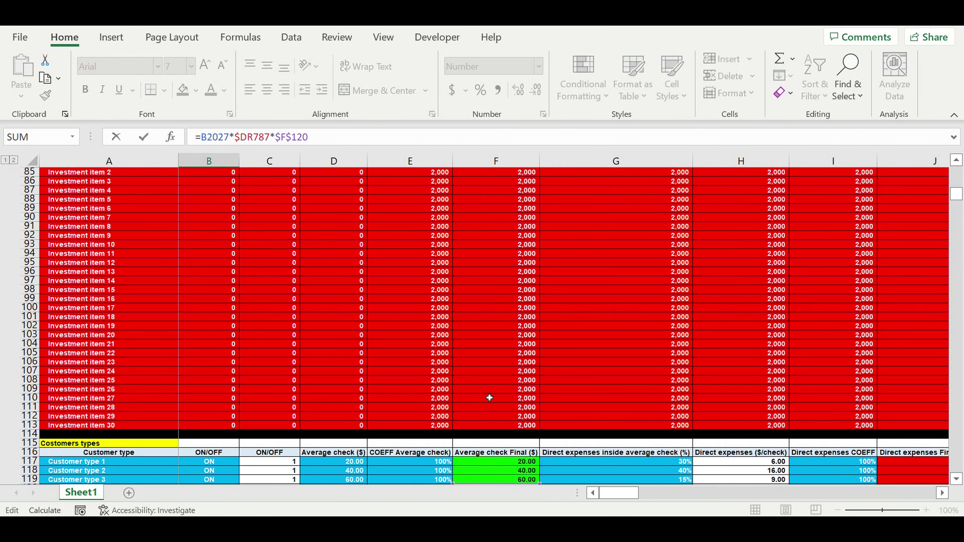
pyautogui.moveTo(509, 416); pyautogui.dragTo(510, 420)
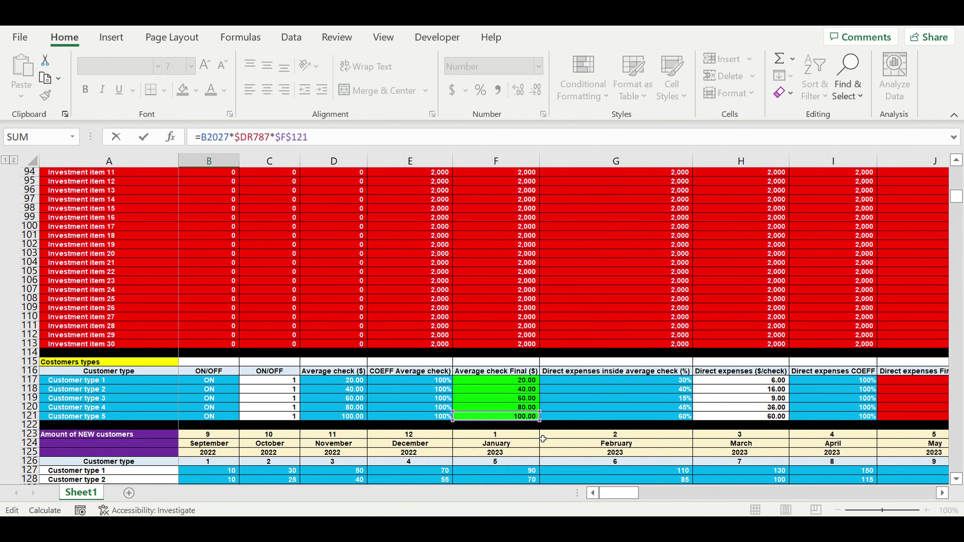
pyautogui.press('Return')
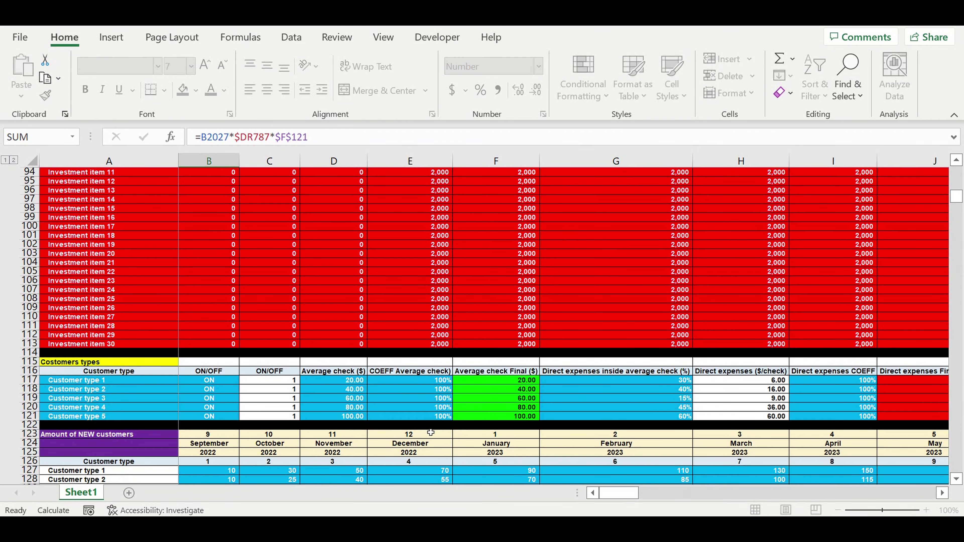
pyautogui.scroll(-3, 242, 401)
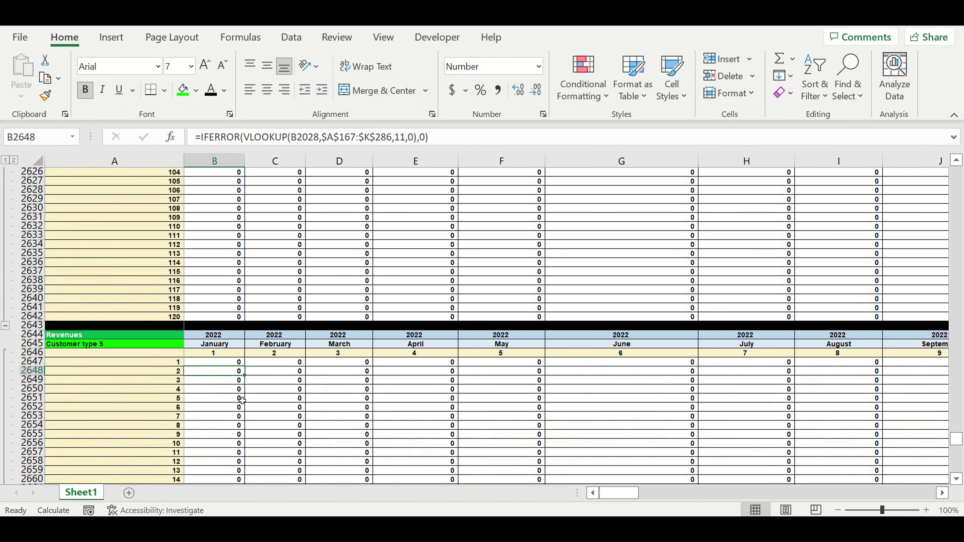
# Step: Fill the Customer type 5 formula across the block through column DQ, giving months of 82,600
pyautogui.click(218, 365)
pyautogui.moveTo(247, 371); pyautogui.dragTo(805, 424)
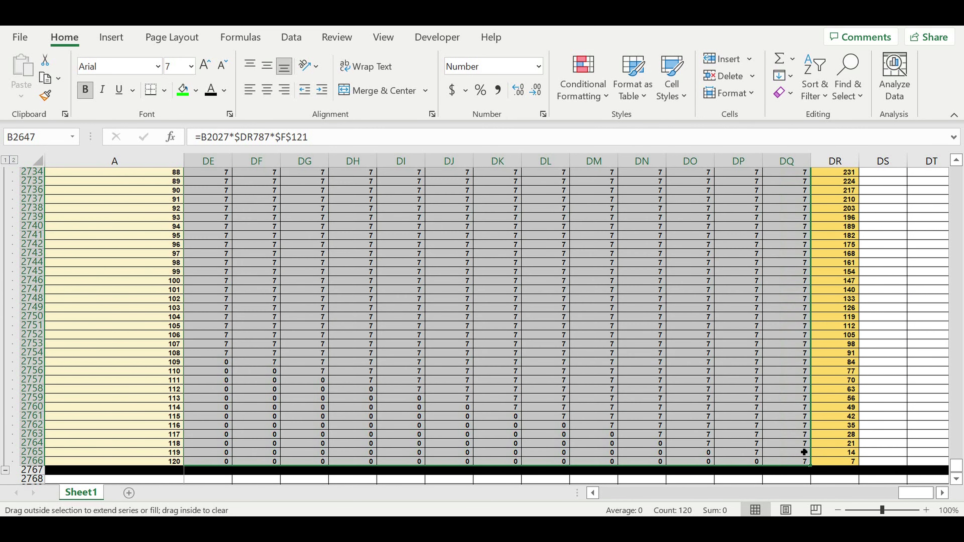
pyautogui.click(646, 383)
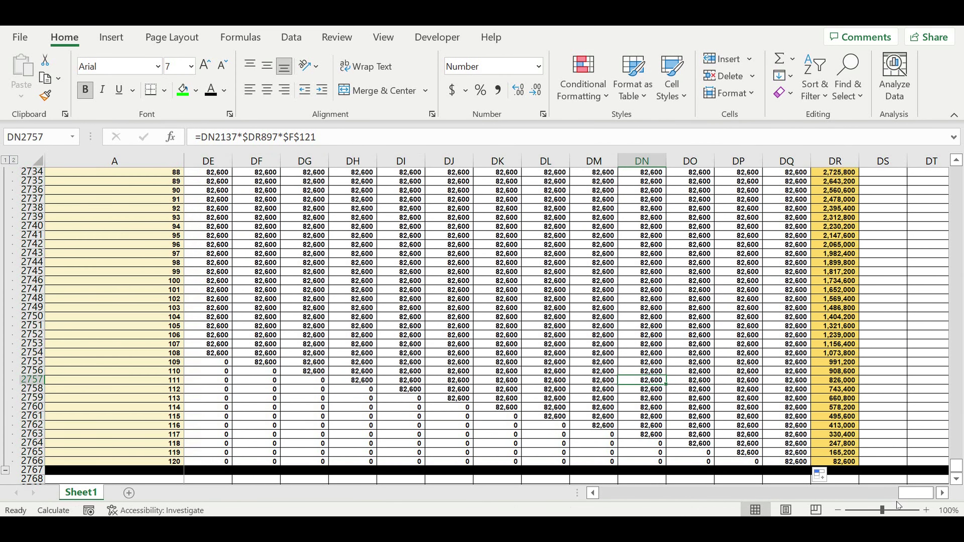
pyautogui.moveTo(908, 498); pyautogui.dragTo(432, 502)
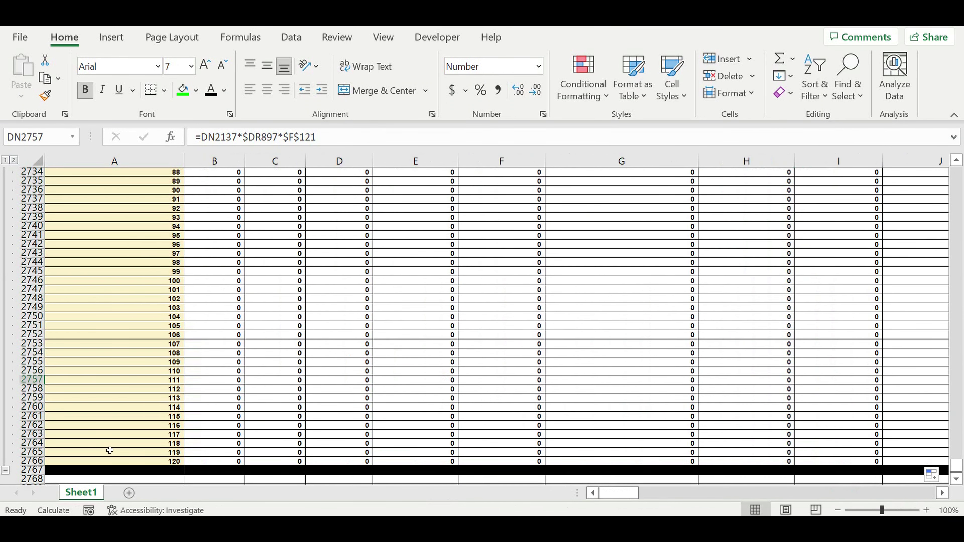
# Step: Collapse the outline to level 1 and re-expand the Customer type 5 Revenues rows
pyautogui.click(6, 160)
pyautogui.scroll(3, 197, 301)
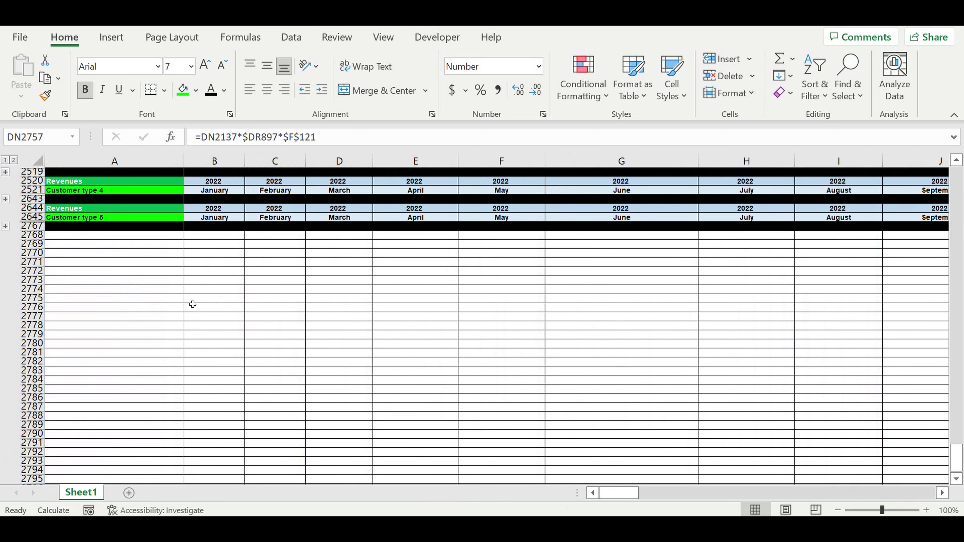
pyautogui.click(145, 335)
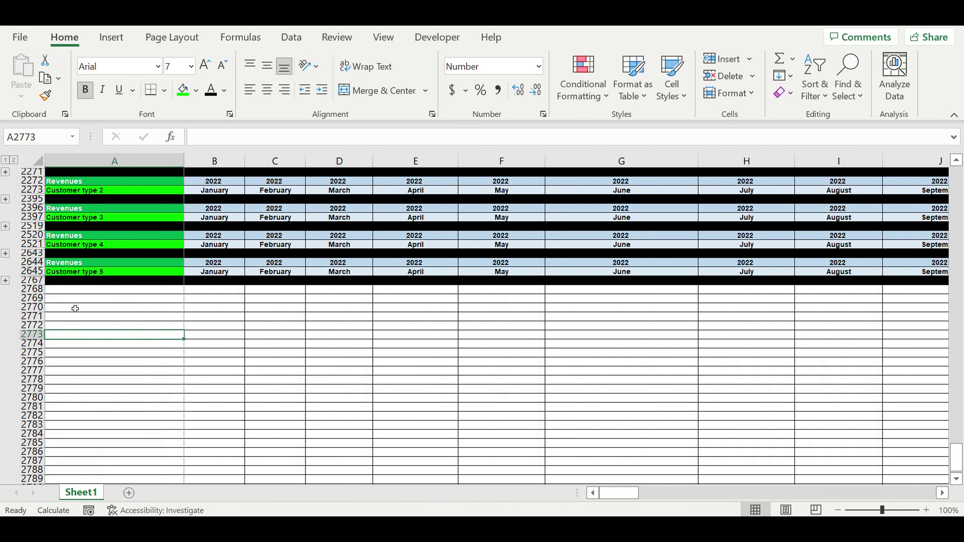
pyautogui.click(5, 280)
pyautogui.scroll(-20, 236, 348)
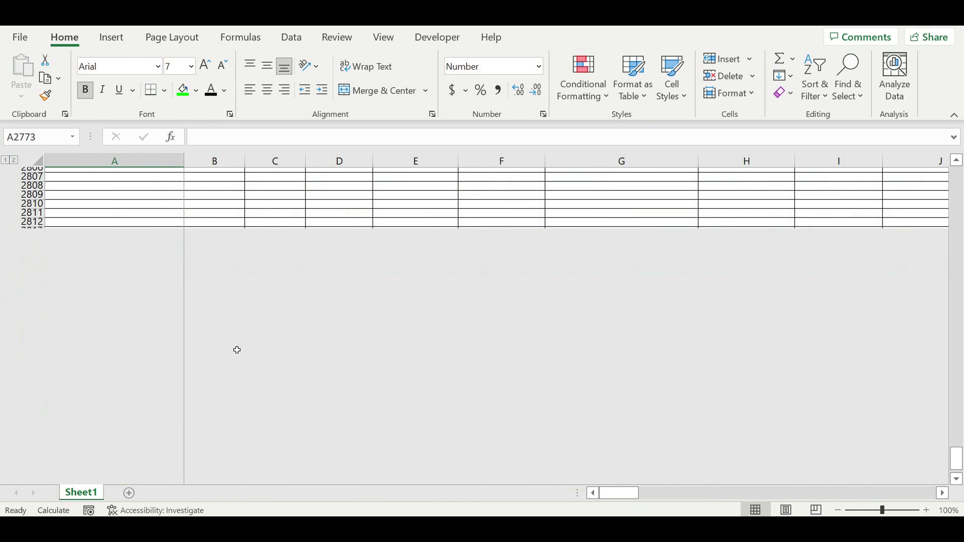
pyautogui.scroll(13, 298, 376)
pyautogui.scroll(20, 286, 363)
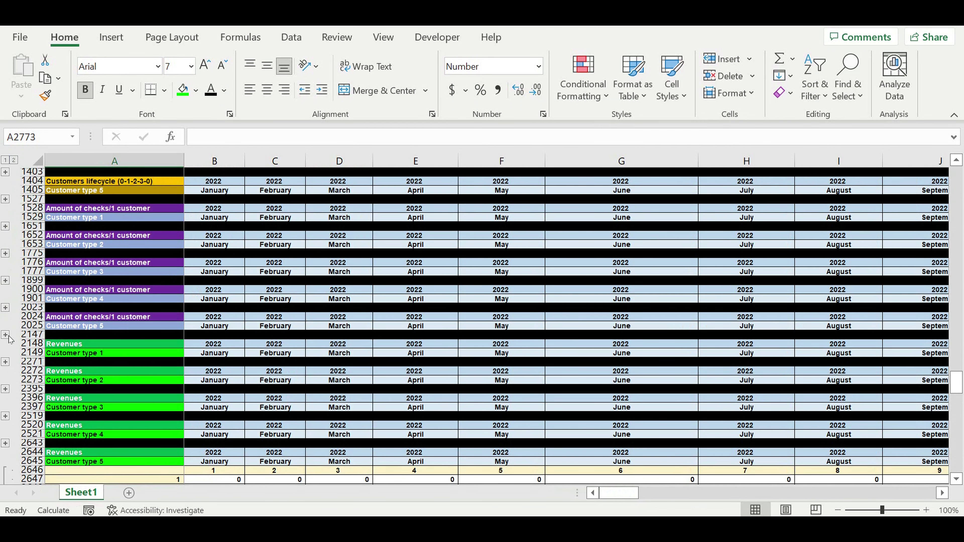
# Step: Expand the Customer type 5 checks-per-customer and transpose groups
pyautogui.click(5, 335)
pyautogui.scroll(-20, 189, 345)
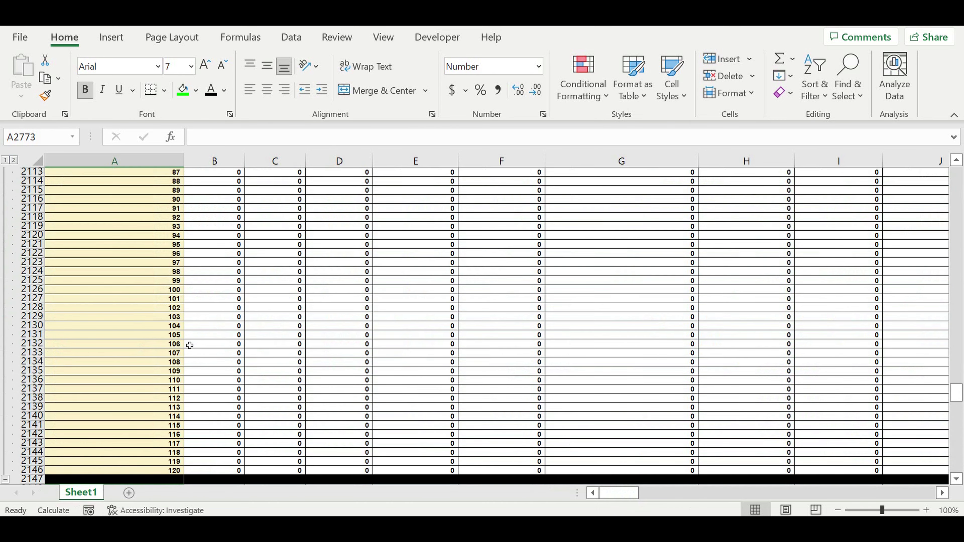
pyautogui.scroll(20, 181, 336)
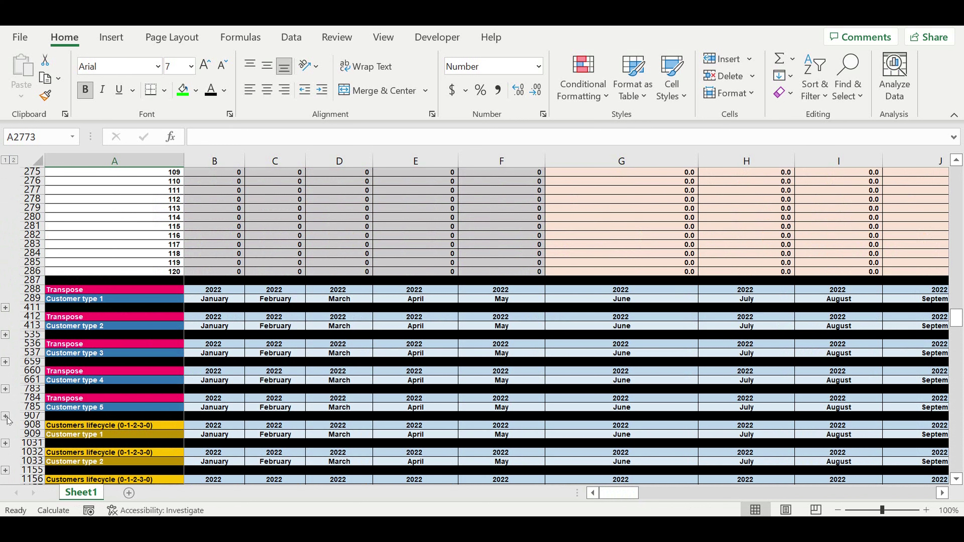
pyautogui.click(5, 416)
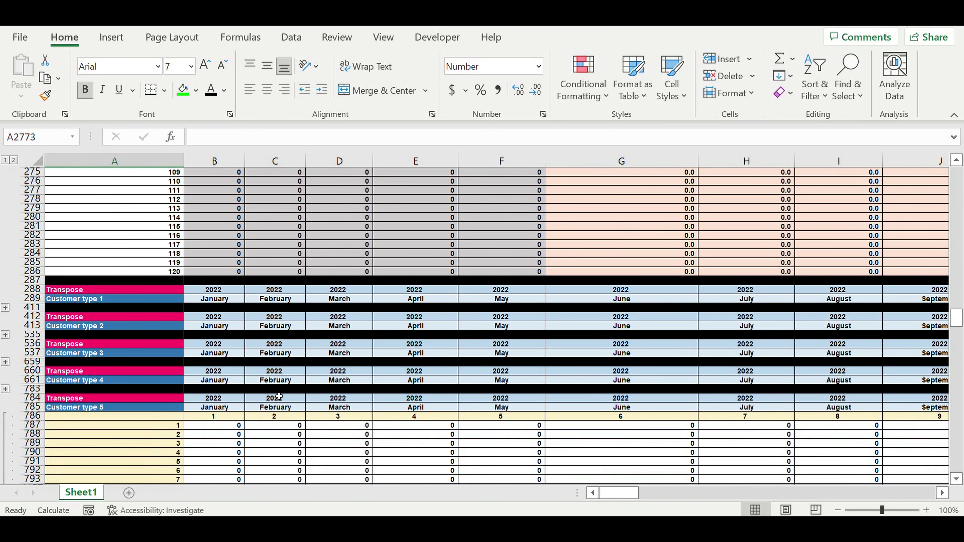
pyautogui.scroll(-20, 355, 410)
pyautogui.scroll(-12, 355, 406)
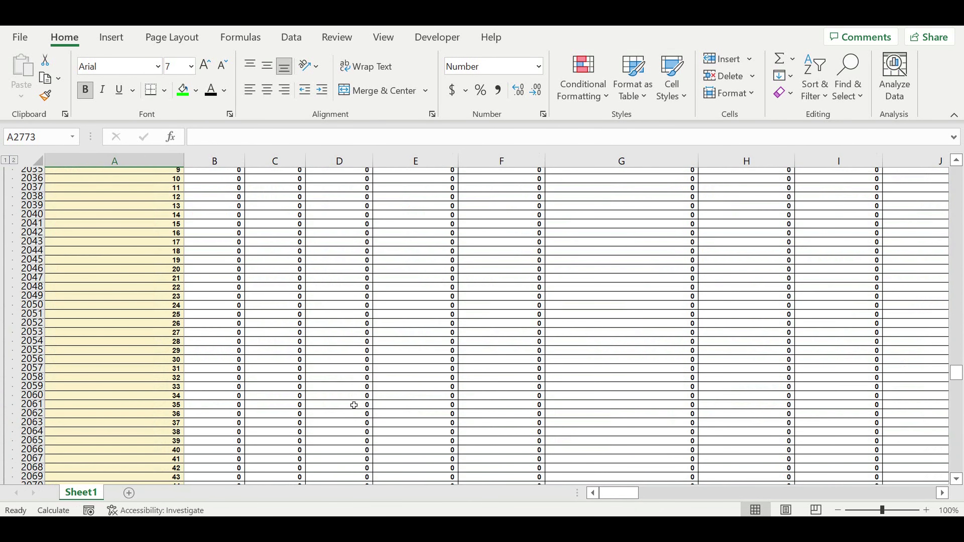
pyautogui.scroll(-15, 351, 406)
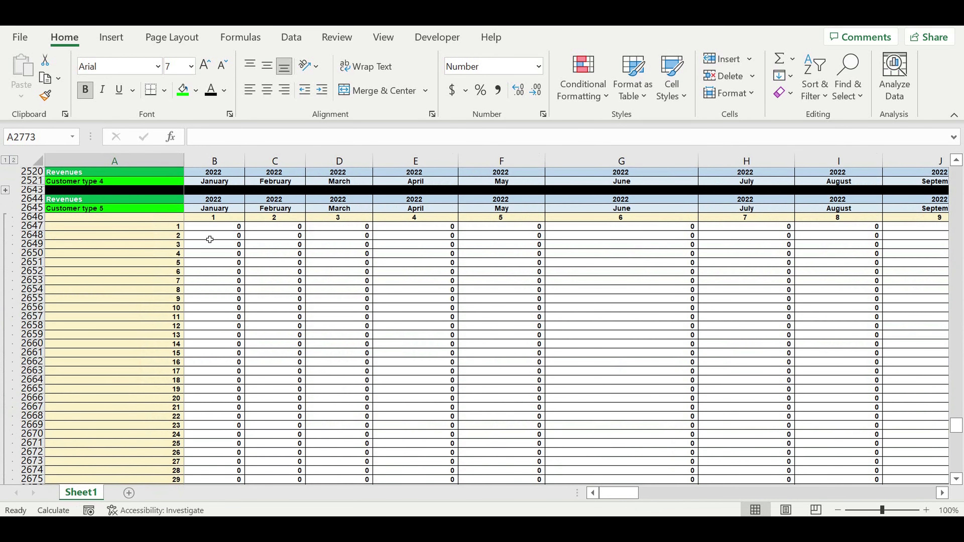
# Step: Check the DR787 and F121 references in B2647's formula =B2027*$DR787*$F$121 and keep it unchanged
pyautogui.click(208, 226)
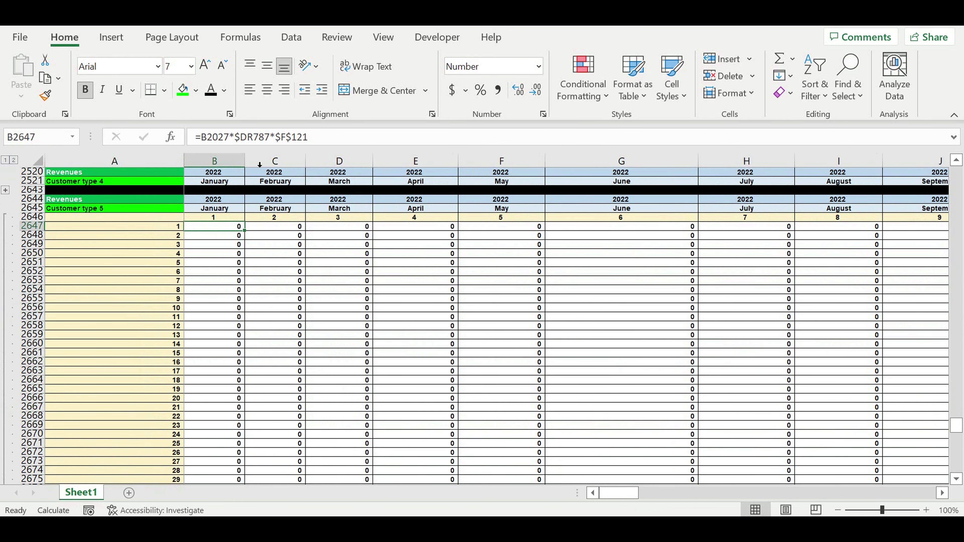
pyautogui.click(253, 138)
pyautogui.scroll(20, 337, 290)
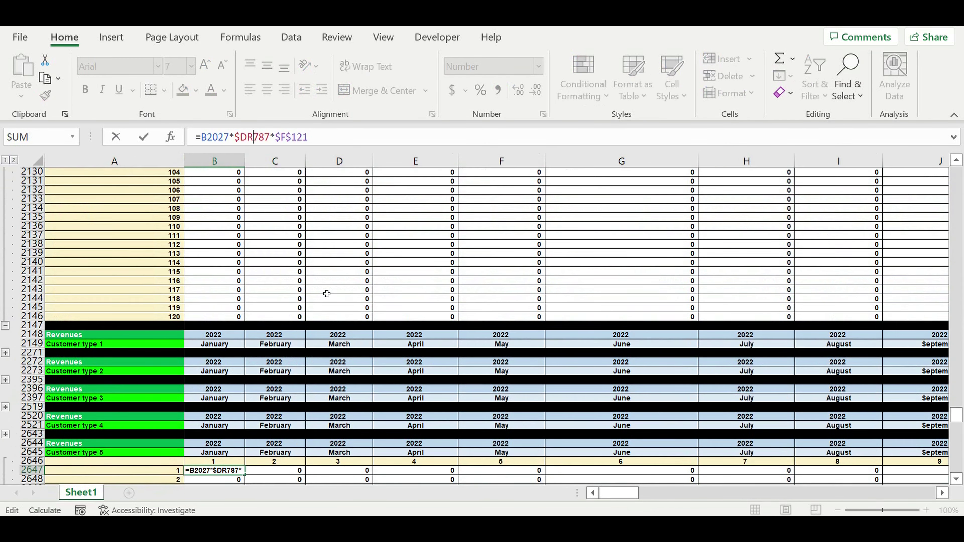
pyautogui.scroll(15, 320, 291)
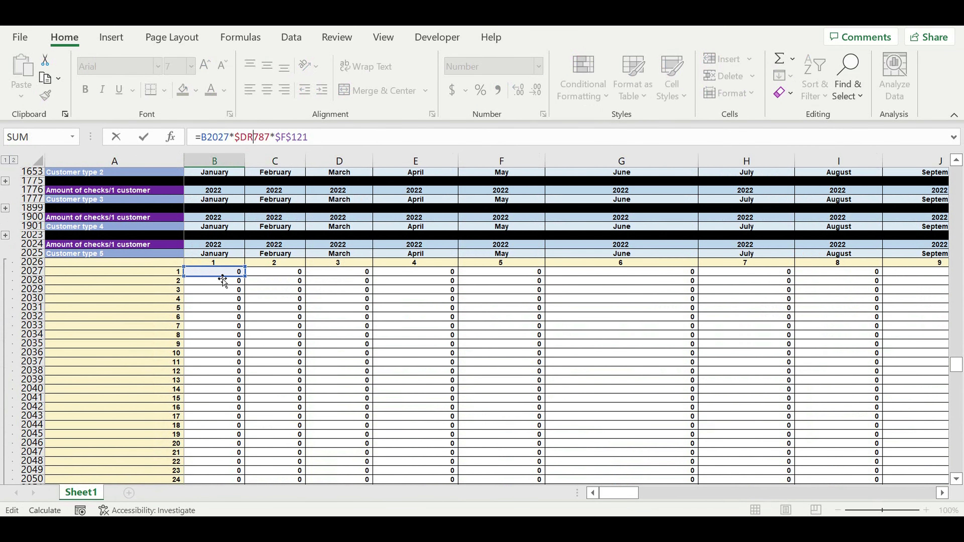
pyautogui.moveTo(621, 494)
pyautogui.mouseDown()
pyautogui.moveTo(657, 495)
pyautogui.moveTo(611, 494)
pyautogui.mouseUp()
pyautogui.scroll(5, 518, 435)
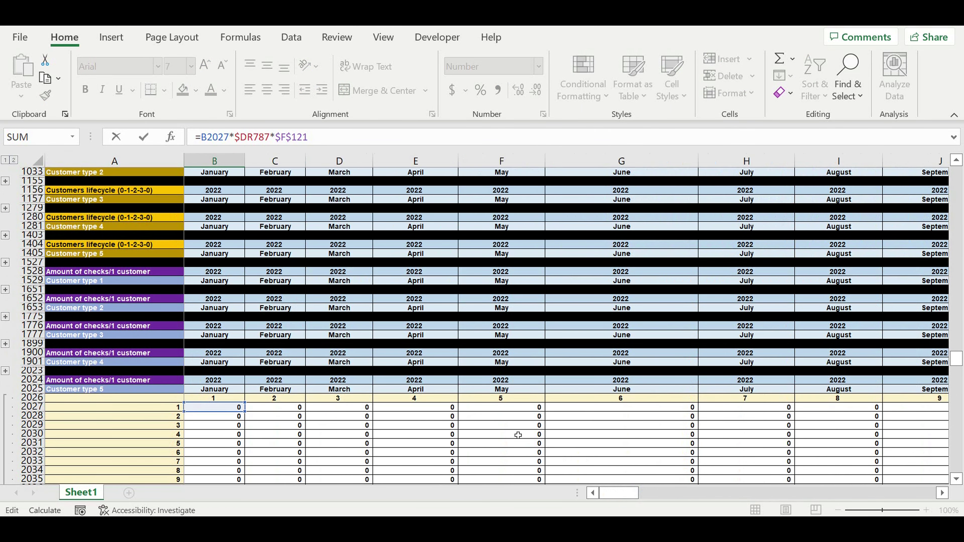
pyautogui.scroll(20, 518, 435)
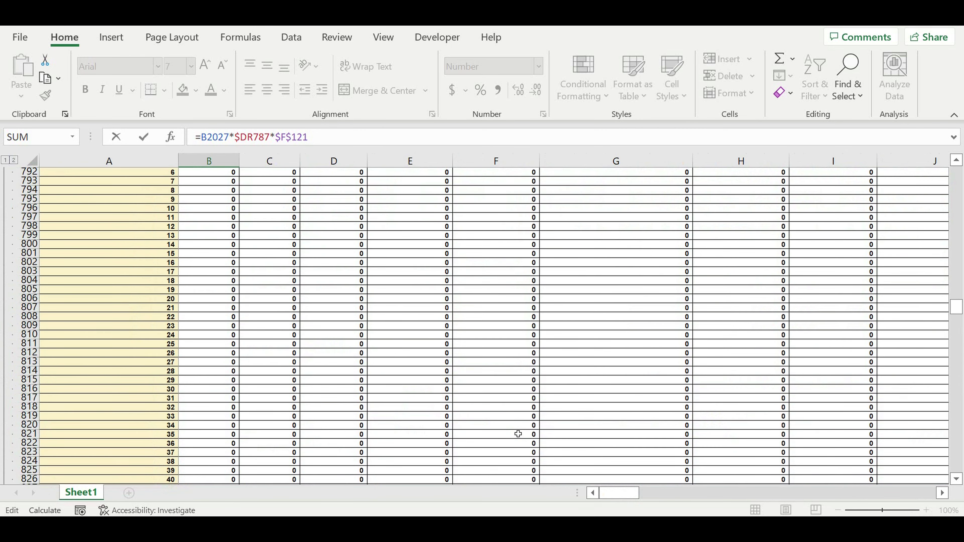
pyautogui.scroll(9, 518, 434)
pyautogui.moveTo(620, 493); pyautogui.dragTo(926, 499)
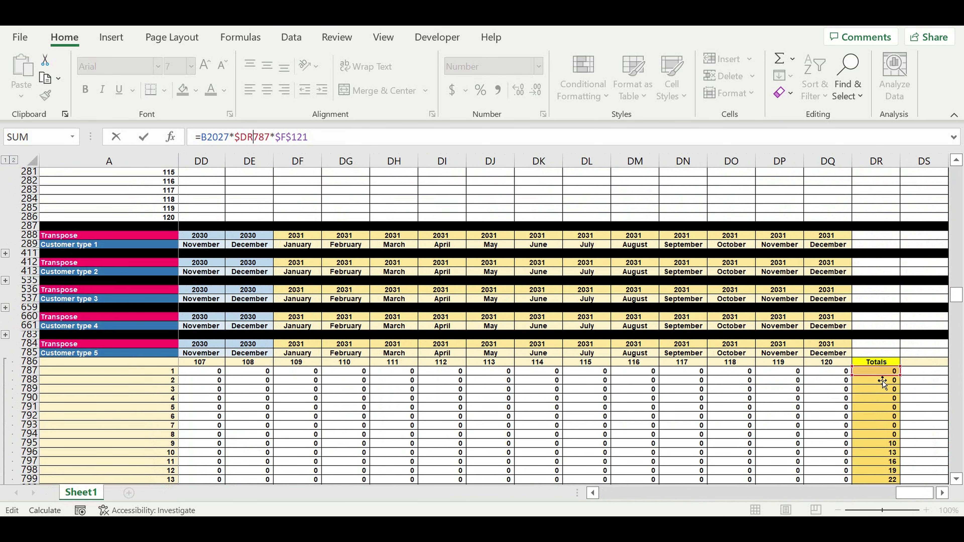
pyautogui.moveTo(914, 495); pyautogui.dragTo(508, 460)
pyautogui.scroll(20, 490, 400)
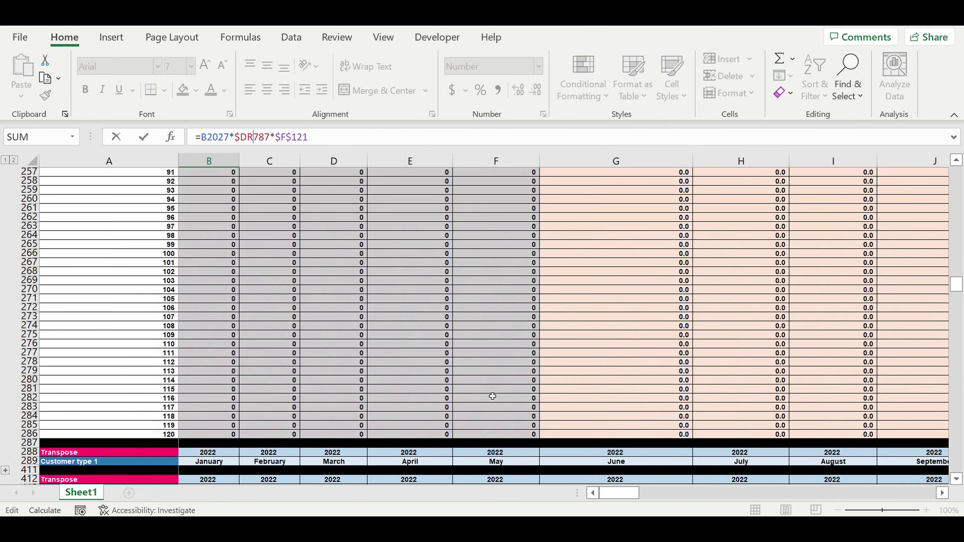
pyautogui.scroll(20, 491, 399)
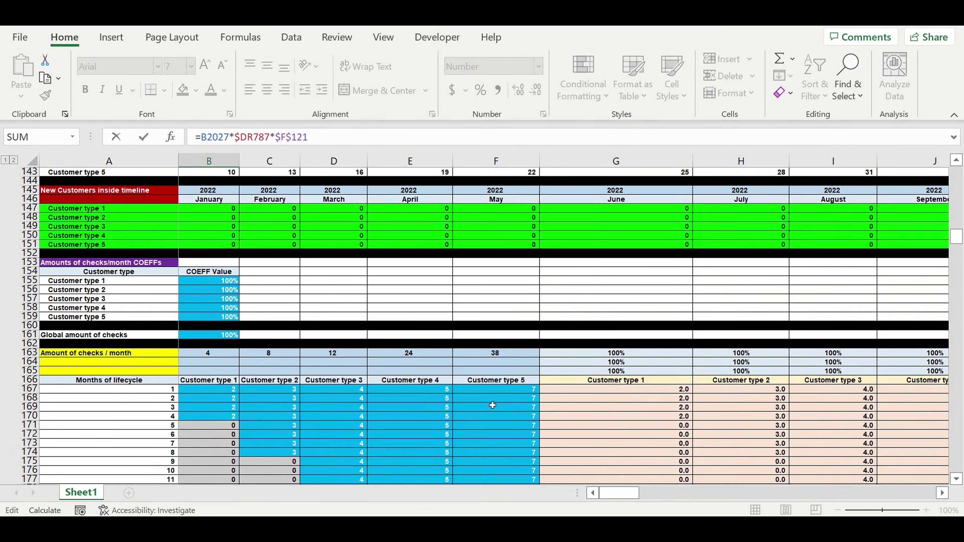
pyautogui.scroll(1, 502, 379)
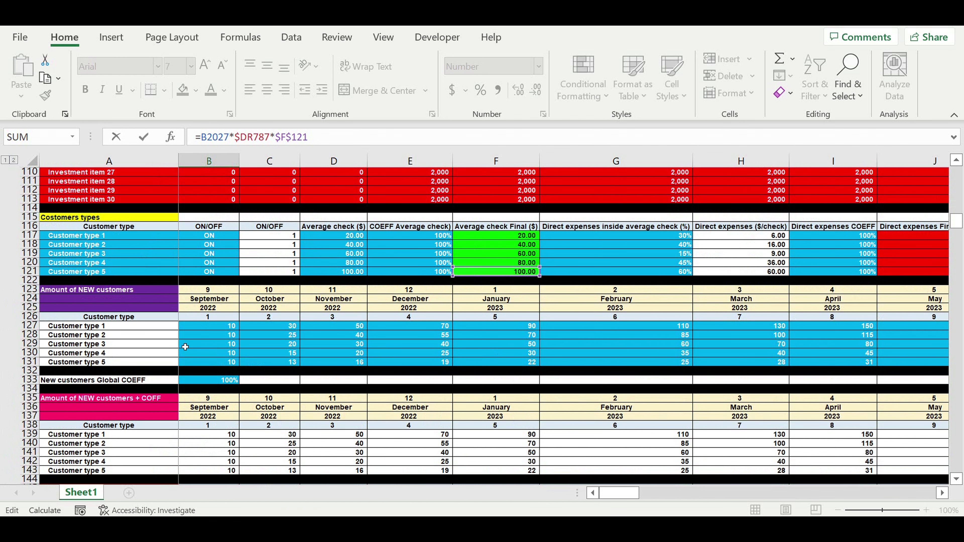
pyautogui.press('Return')
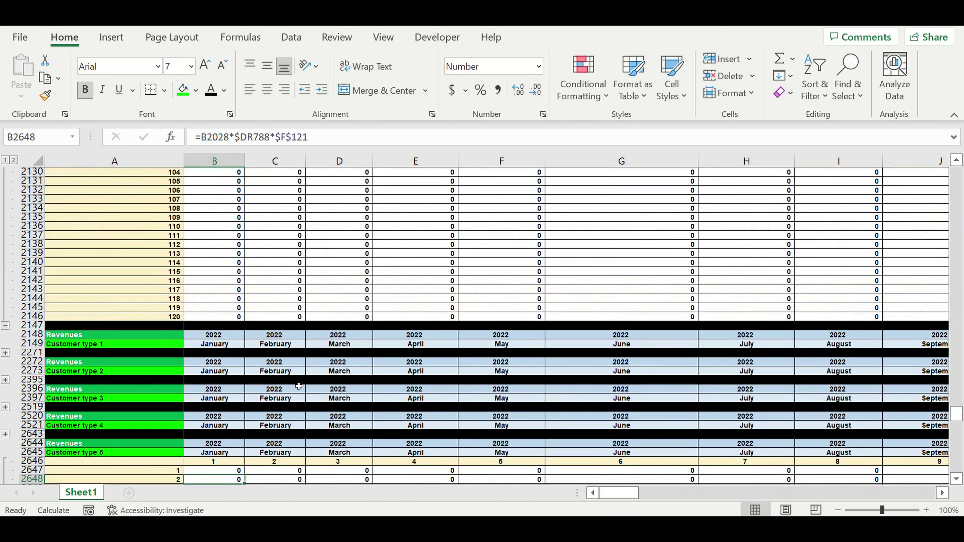
# Step: Collapse the Customer type 5 checks-per-customer detail rows again
pyautogui.scroll(-4, 144, 365)
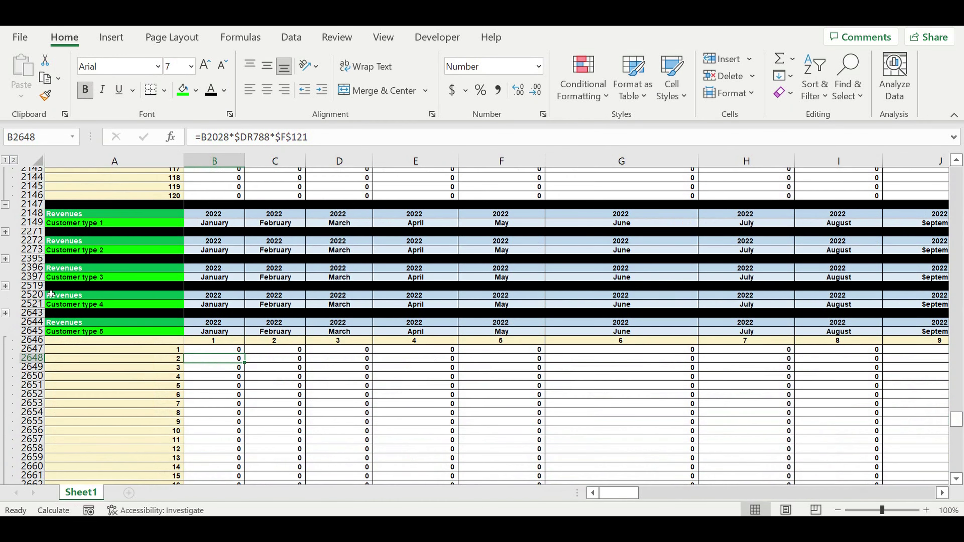
pyautogui.scroll(3, 51, 294)
pyautogui.click(6, 299)
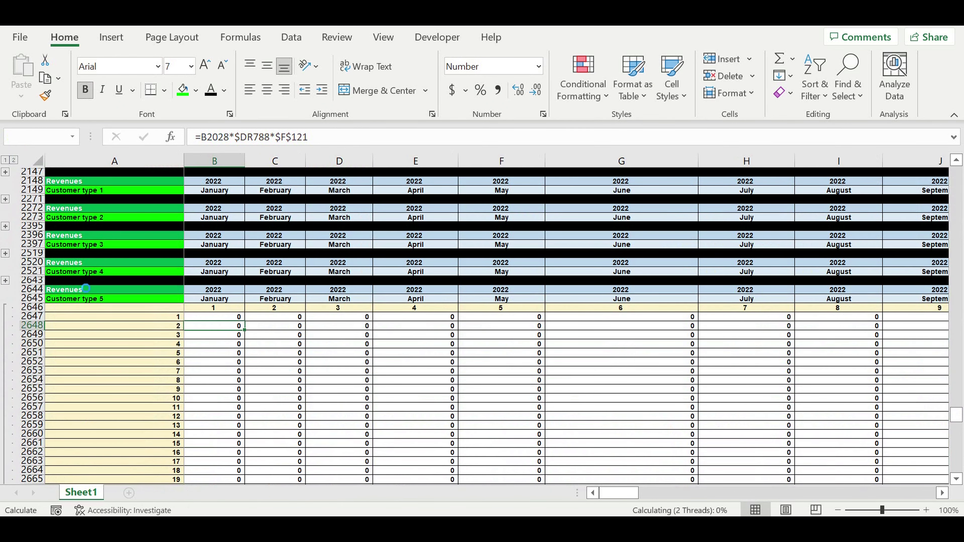
pyautogui.scroll(8, 86, 288)
pyautogui.scroll(5, 78, 300)
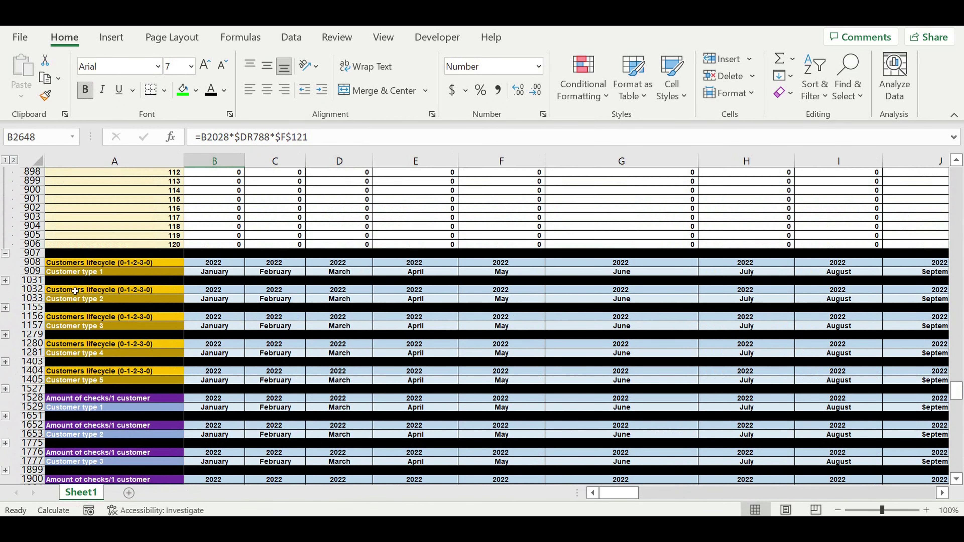
# Step: Collapse the Customer type 5 transpose rows and copy header rows 2644–2645 to row 2768
pyautogui.click(4, 255)
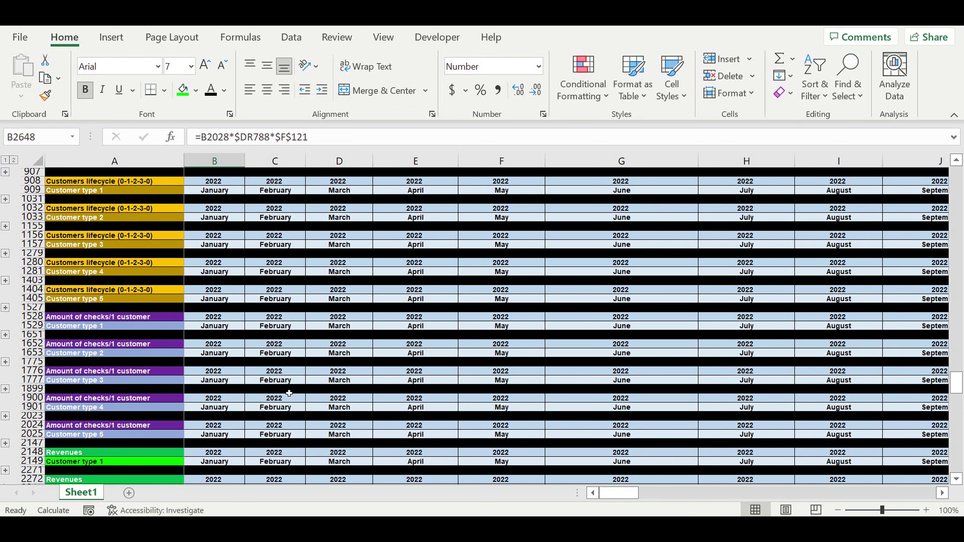
pyautogui.scroll(-10, 291, 391)
pyautogui.moveTo(32, 289); pyautogui.dragTo(34, 298)
pyautogui.hotkey('ctrl', 'c')
pyautogui.scroll(-5, 245, 380)
pyautogui.scroll(-6, 246, 380)
pyautogui.scroll(-20, 238, 379)
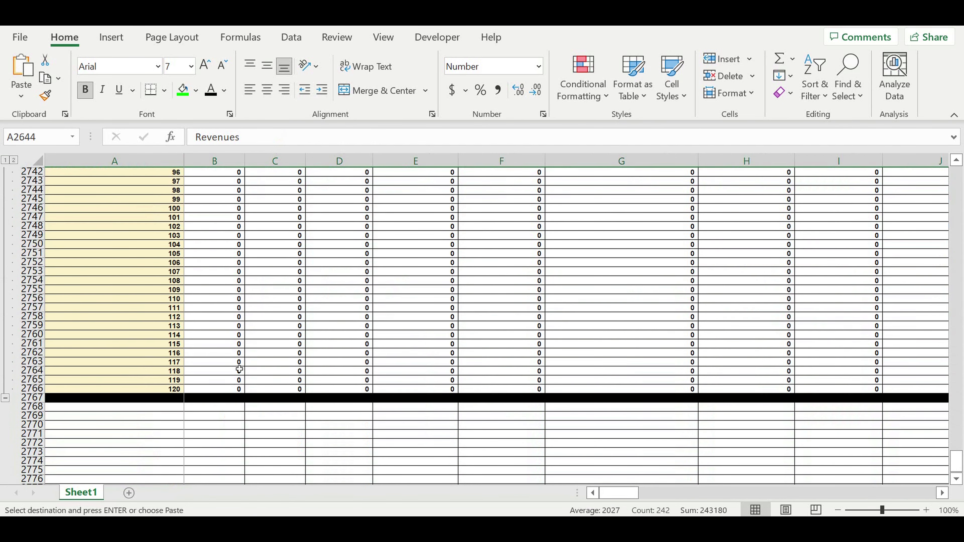
pyautogui.click(100, 274)
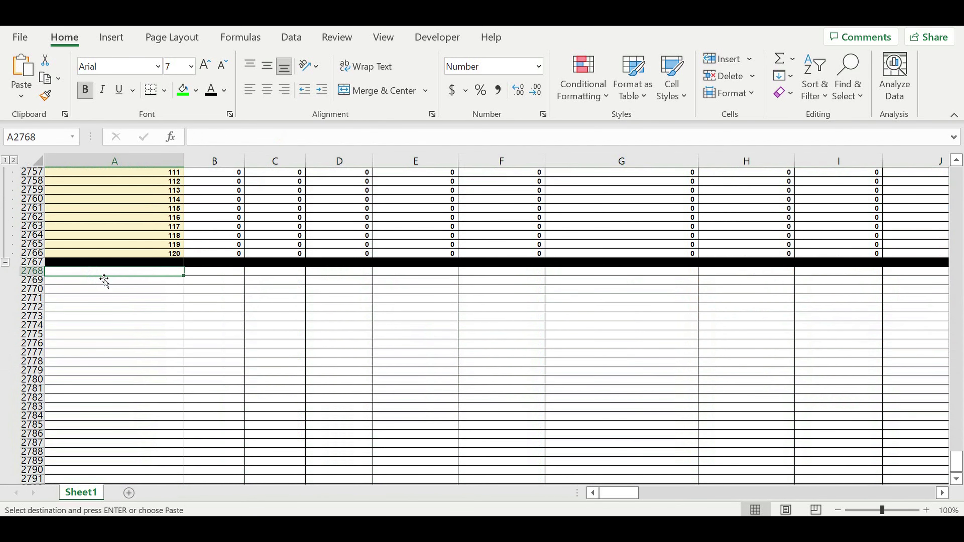
pyautogui.hotkey('ctrl', 'v')
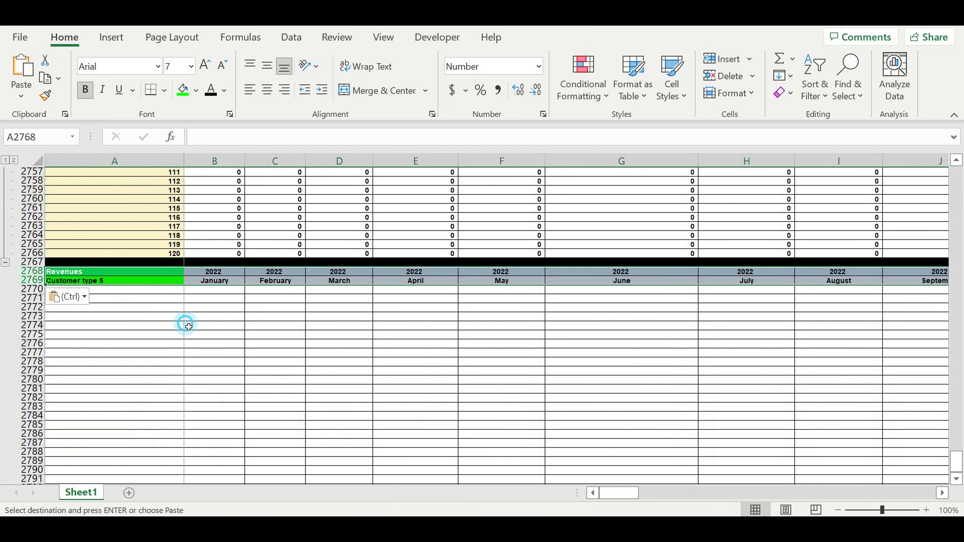
# Step: Retitle the pasted header in A2768 as 'Revenues consolidation'
pyautogui.click(189, 325)
pyautogui.click(91, 276)
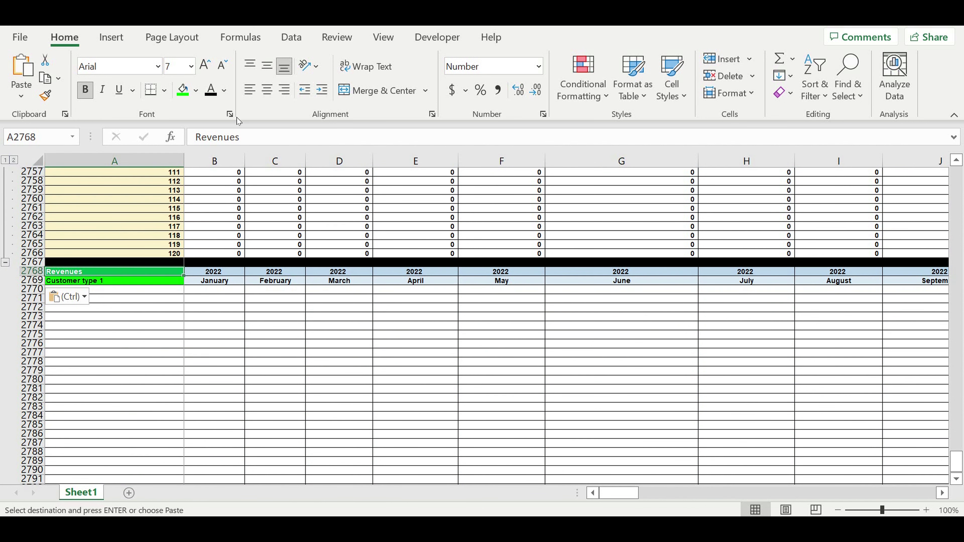
pyautogui.click(271, 143)
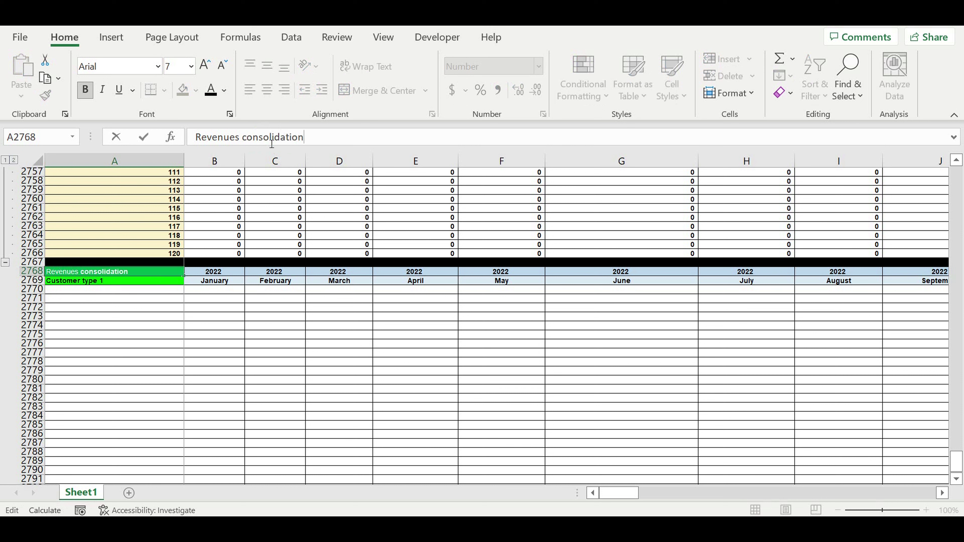
pyautogui.press('Return')
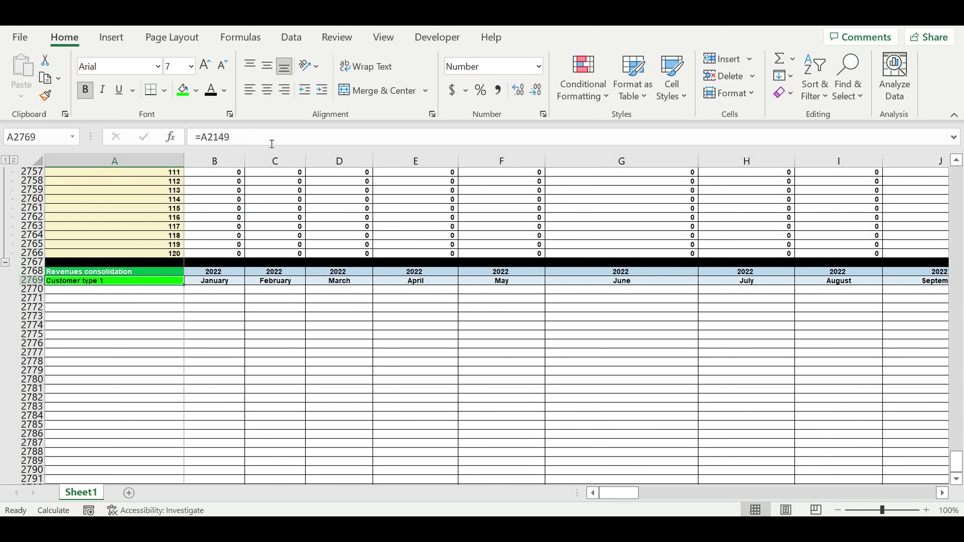
# Step: Link A2769 to the Customer type heading in A116 with =A116
pyautogui.write('=')
pyautogui.scroll(19, 942, 458)
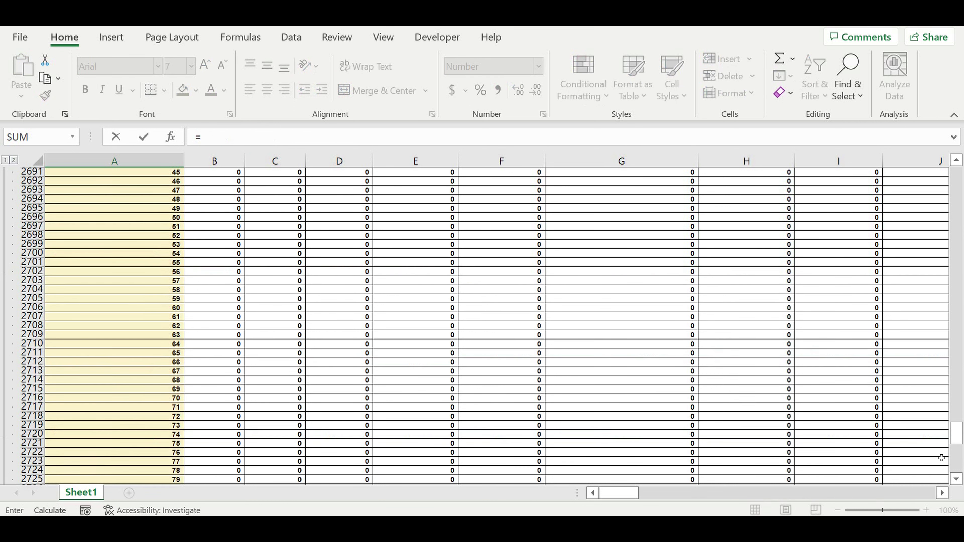
pyautogui.moveTo(959, 442); pyautogui.dragTo(957, 178)
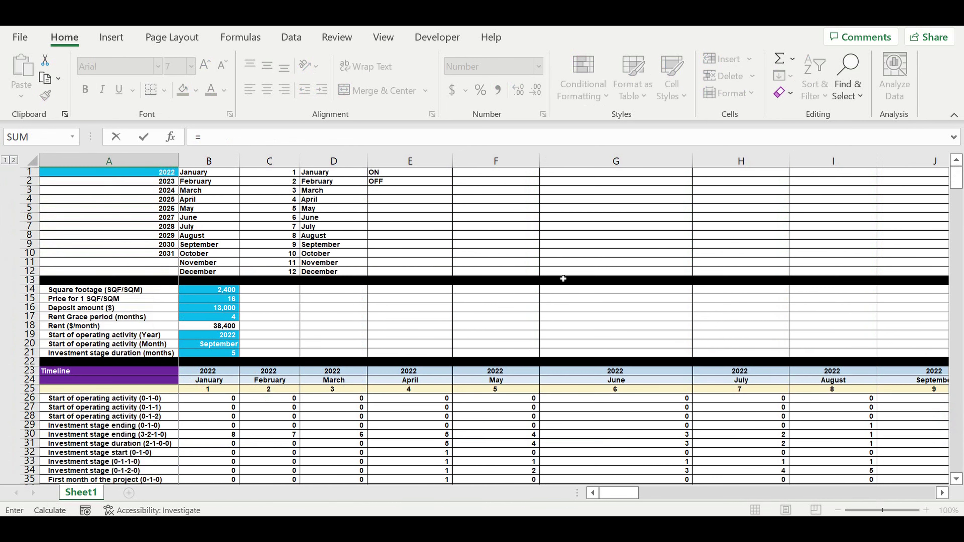
pyautogui.scroll(-16, 245, 352)
pyautogui.scroll(14, 261, 342)
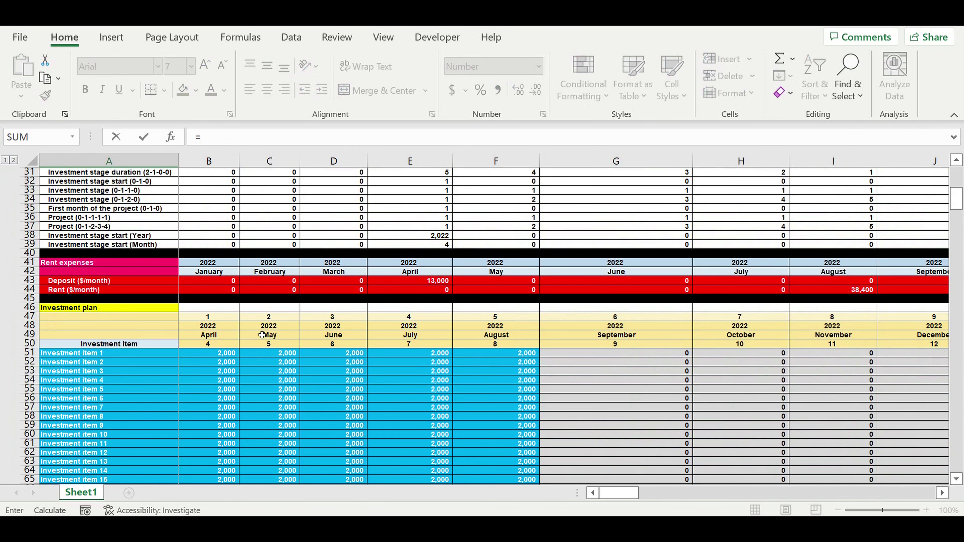
pyautogui.scroll(-20, 257, 339)
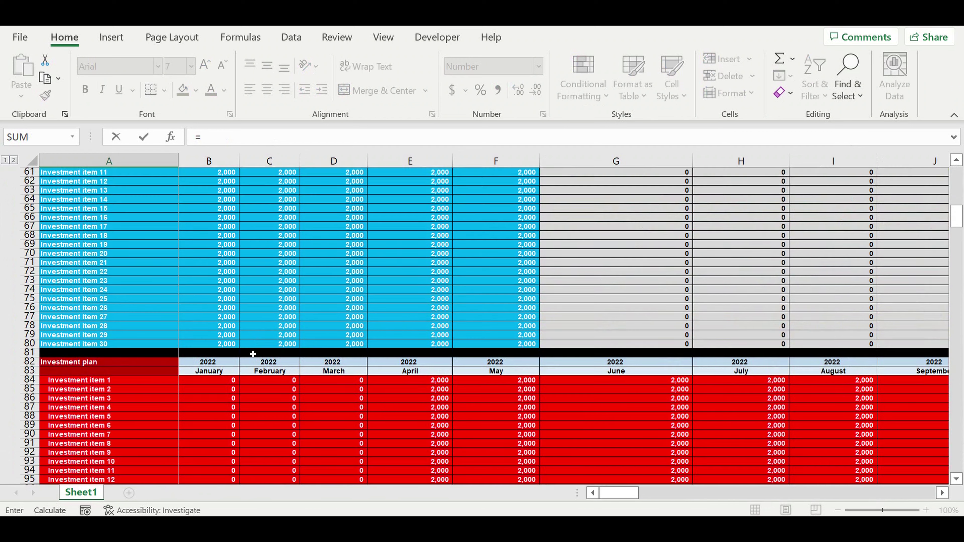
pyautogui.scroll(-6, 237, 373)
pyautogui.scroll(3, 166, 312)
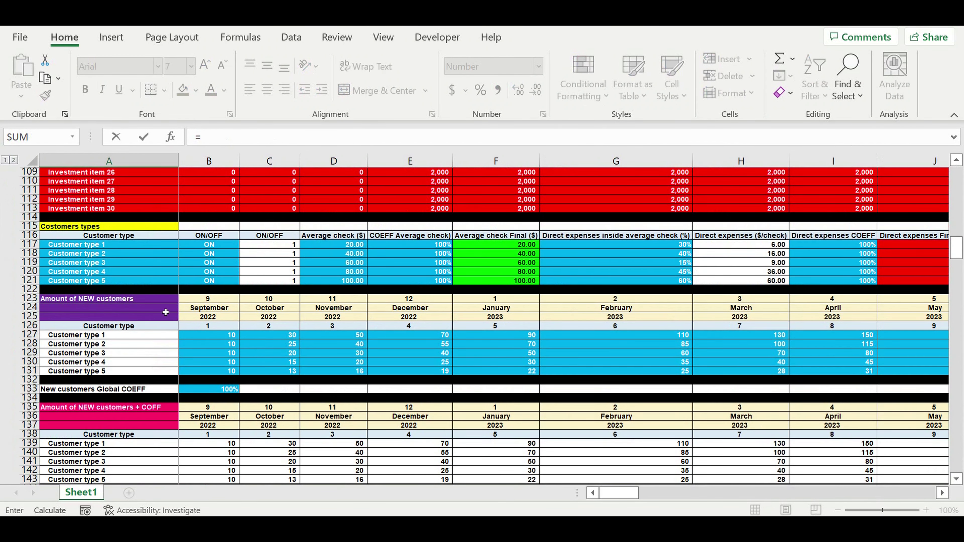
pyautogui.click(113, 236)
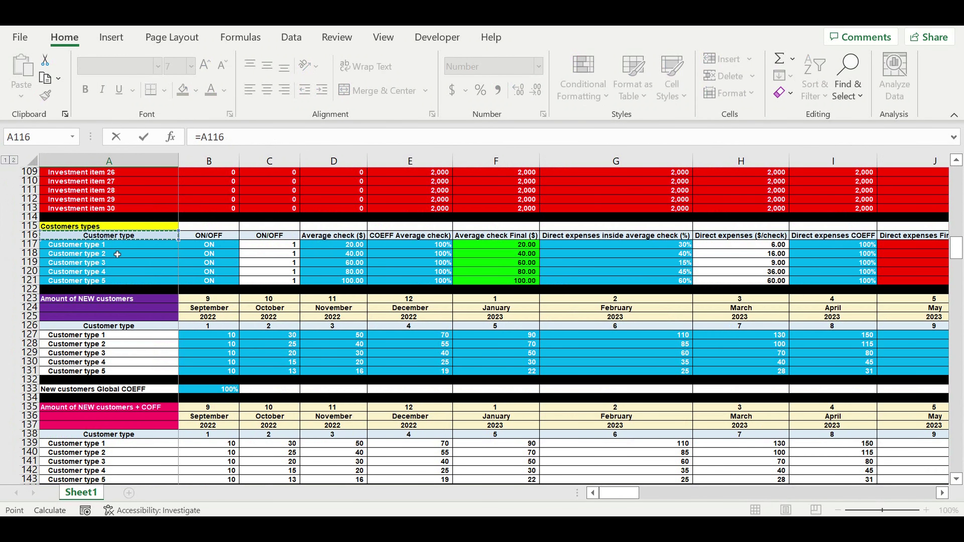
pyautogui.press('Return')
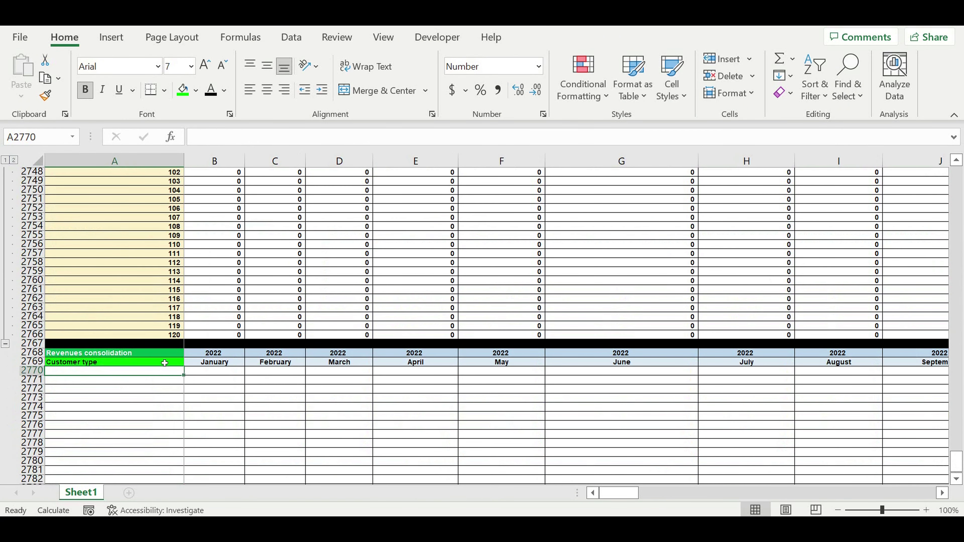
# Step: Fill the link down into A2770 so it shows 'Customer type 1'
pyautogui.click(165, 363)
pyautogui.moveTo(189, 372); pyautogui.dragTo(155, 373)
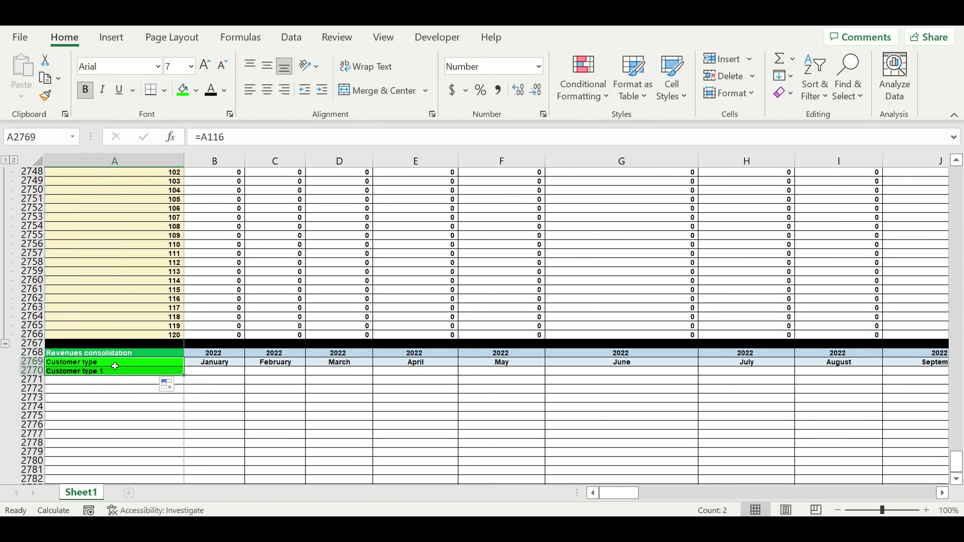
pyautogui.click(111, 362)
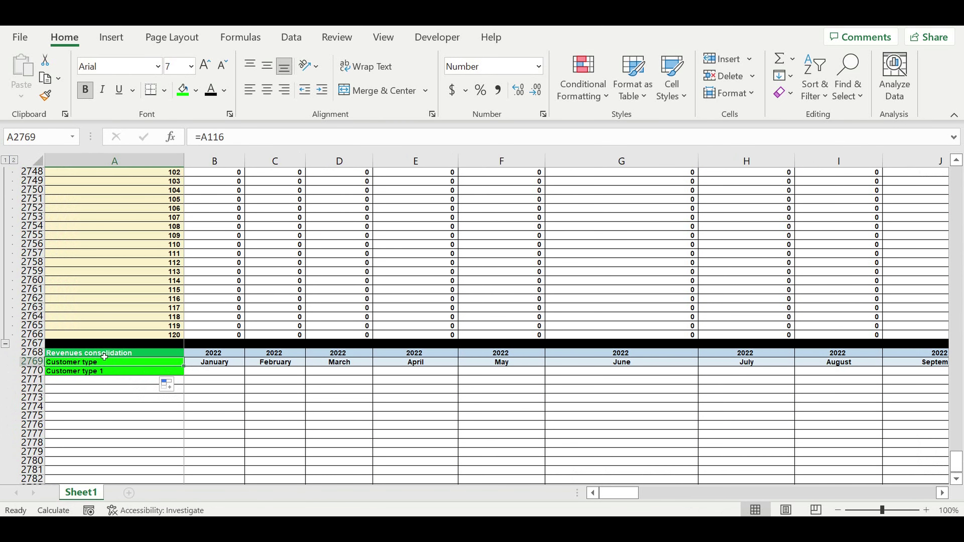
# Step: Center A2769 with a light blue fill and fill the A2768 title dark blue
pyautogui.click(267, 90)
pyautogui.click(196, 90)
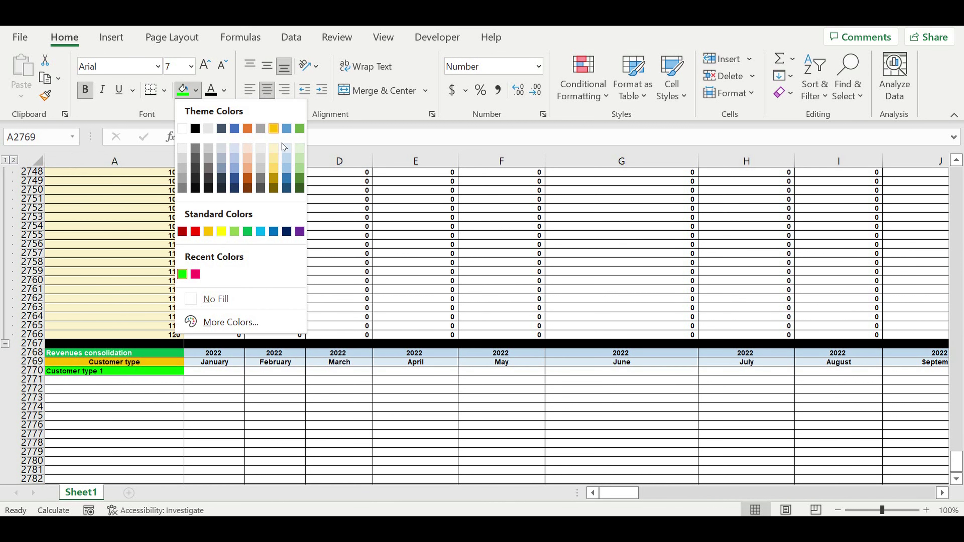
pyautogui.click(286, 151)
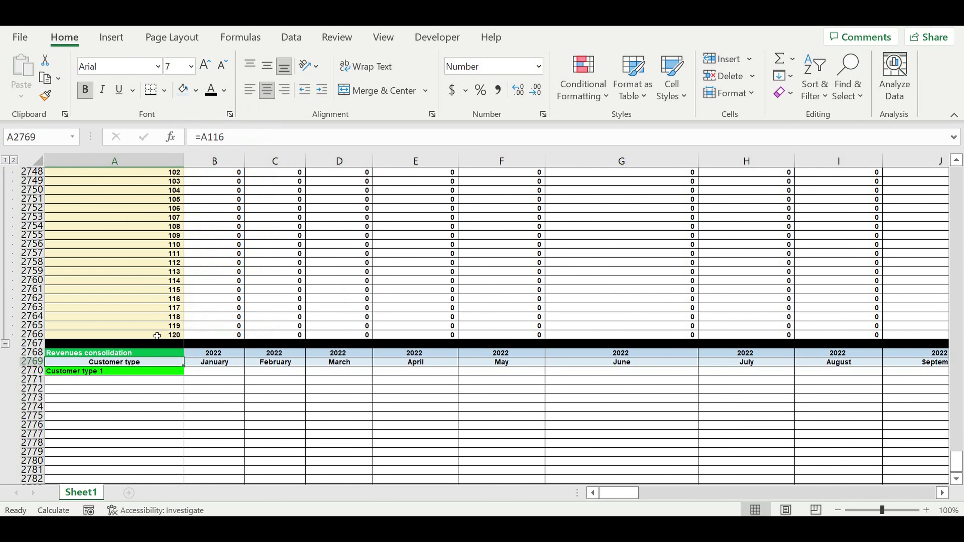
pyautogui.click(136, 355)
pyautogui.click(195, 90)
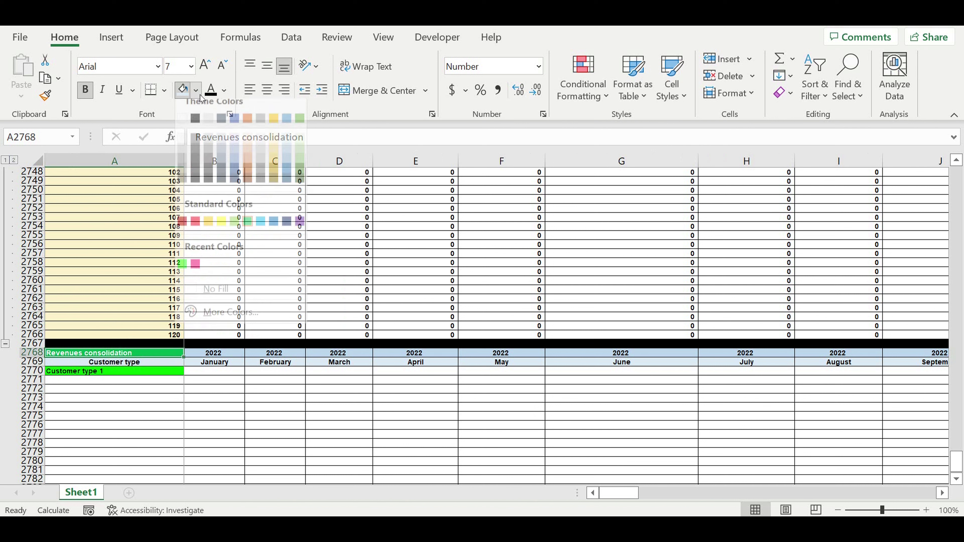
pyautogui.click(287, 231)
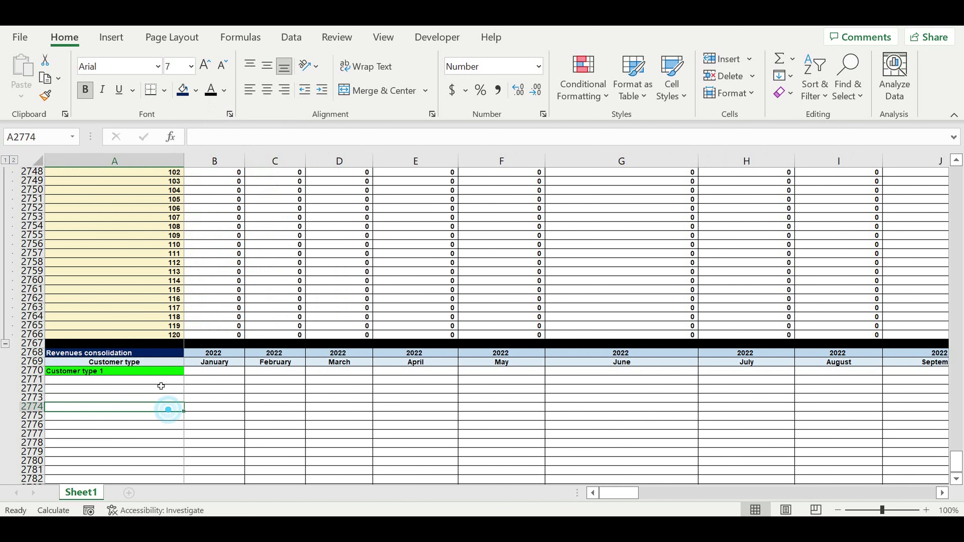
# Step: Extend the labels down to A2774 to list Customer type 1 through 5
pyautogui.click(134, 372)
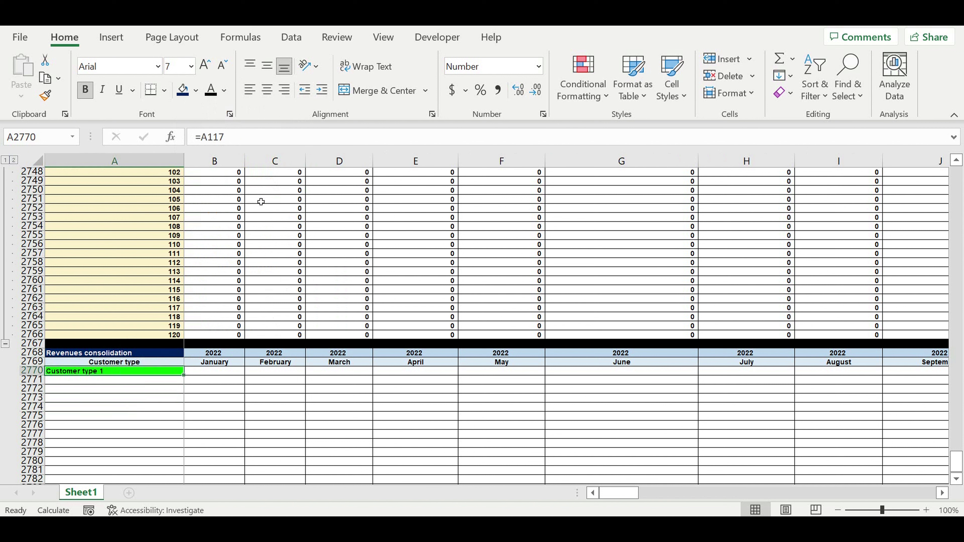
pyautogui.click(196, 91)
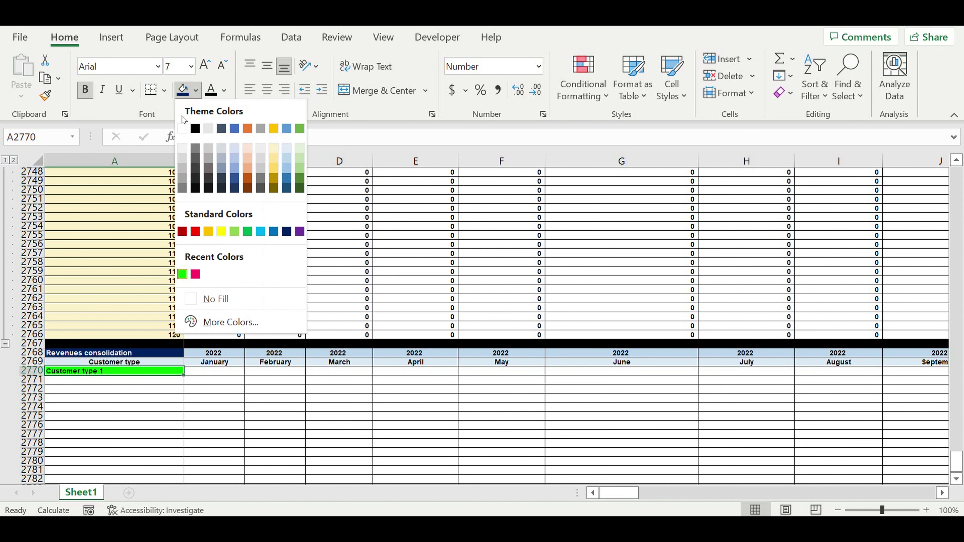
pyautogui.click(237, 412)
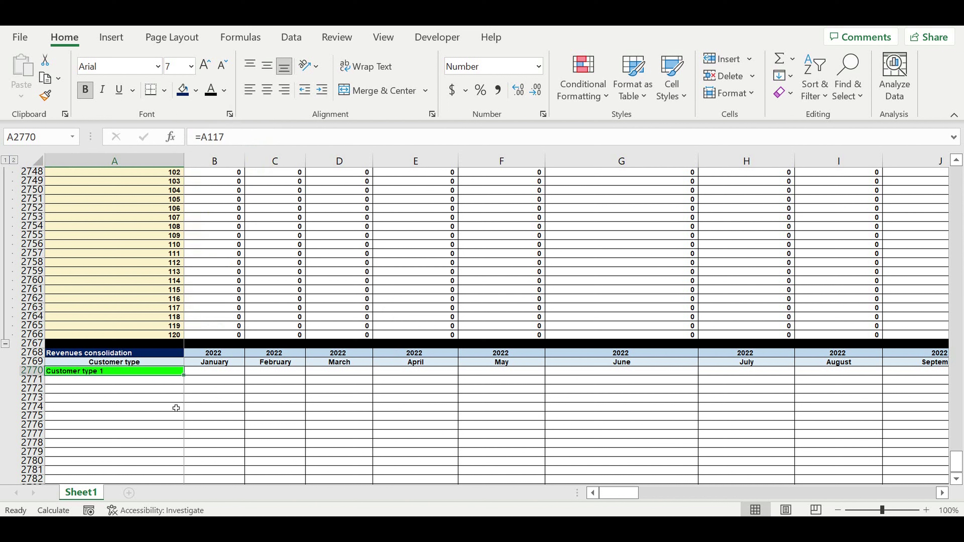
pyautogui.moveTo(187, 380)
pyautogui.mouseDown()
pyautogui.moveTo(180, 415)
pyautogui.moveTo(191, 410)
pyautogui.moveTo(194, 374)
pyautogui.moveTo(247, 404)
pyautogui.mouseUp()
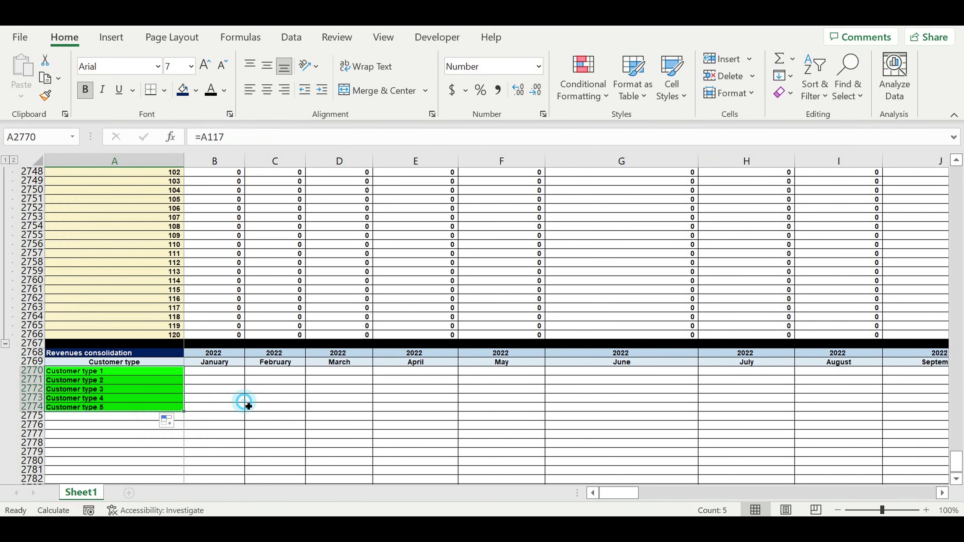
pyautogui.click(244, 402)
# Step: Fill row 2775 black as a separator beneath the customer types
pyautogui.click(38, 416)
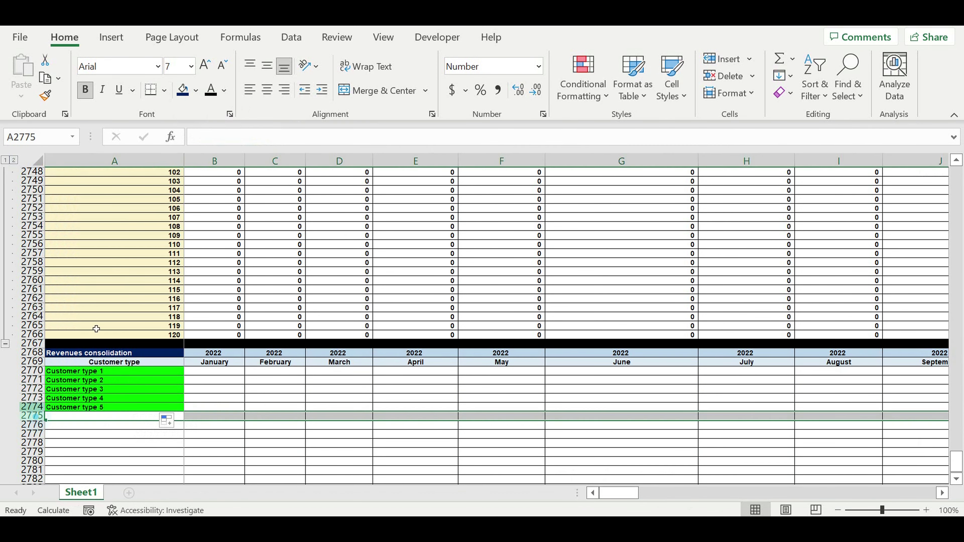
pyautogui.click(184, 91)
pyautogui.click(197, 91)
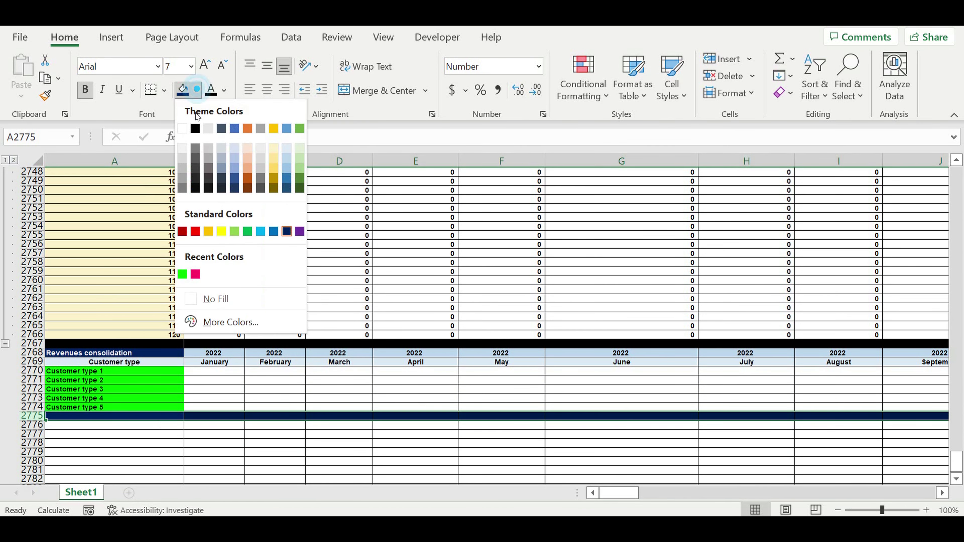
pyautogui.click(197, 126)
# Step: Inspect the Customer type 1 January cell and the revenue data above it
pyautogui.click(320, 287)
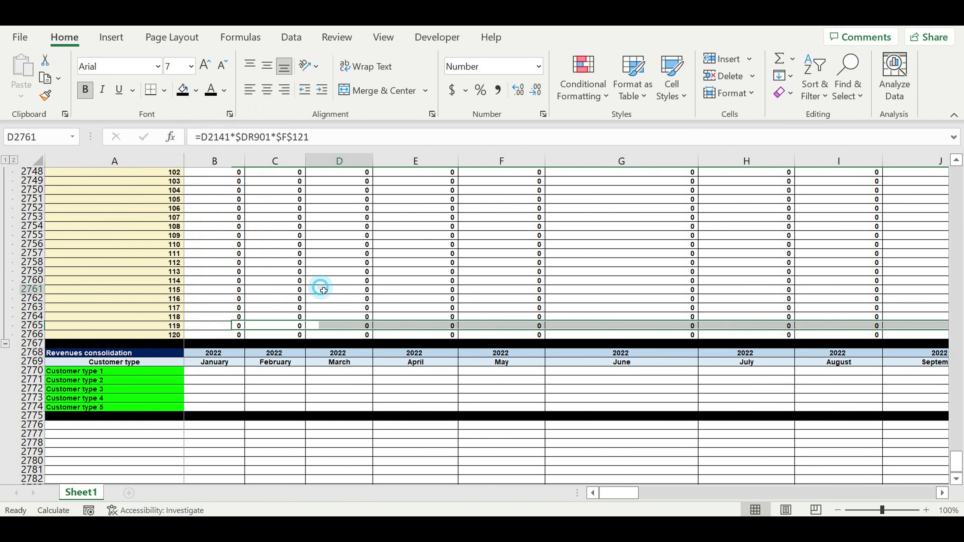
pyautogui.click(214, 370)
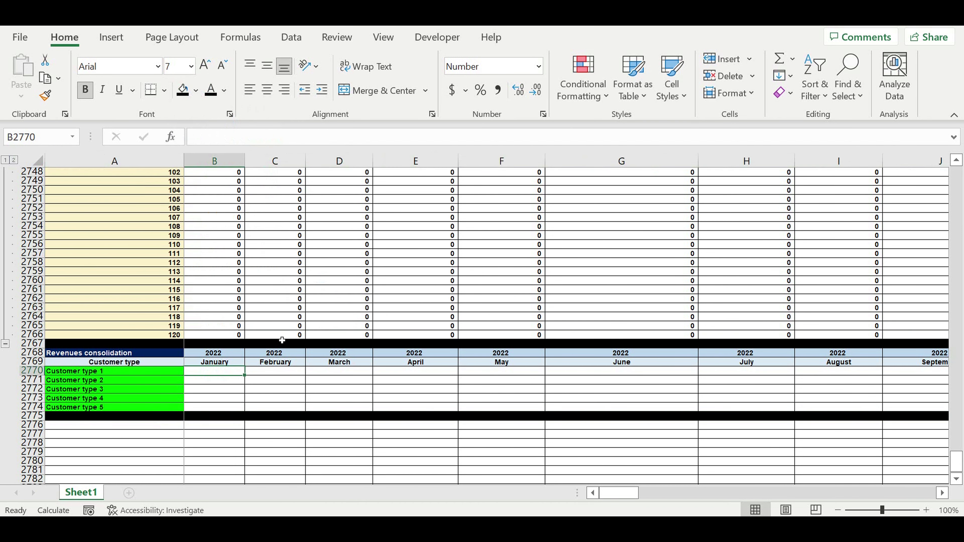
pyautogui.scroll(10, 264, 304)
pyautogui.scroll(-11, 264, 301)
pyautogui.scroll(20, 110, 262)
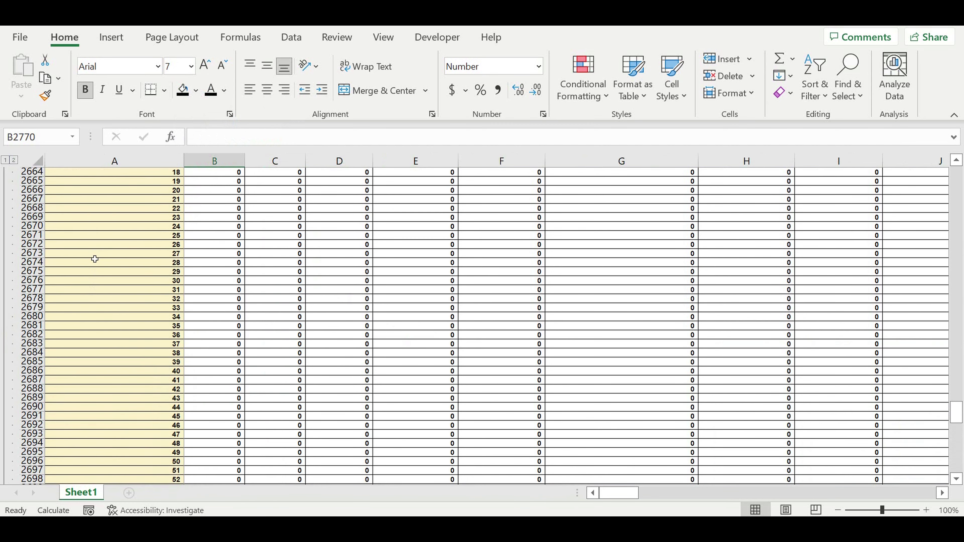
pyautogui.scroll(20, 87, 248)
pyautogui.click(6, 172)
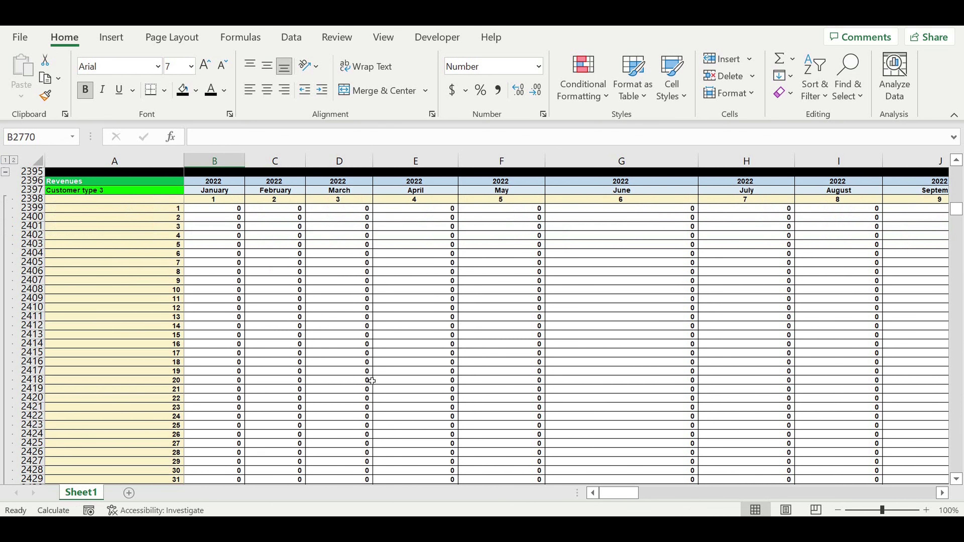
pyautogui.scroll(-20, 363, 375)
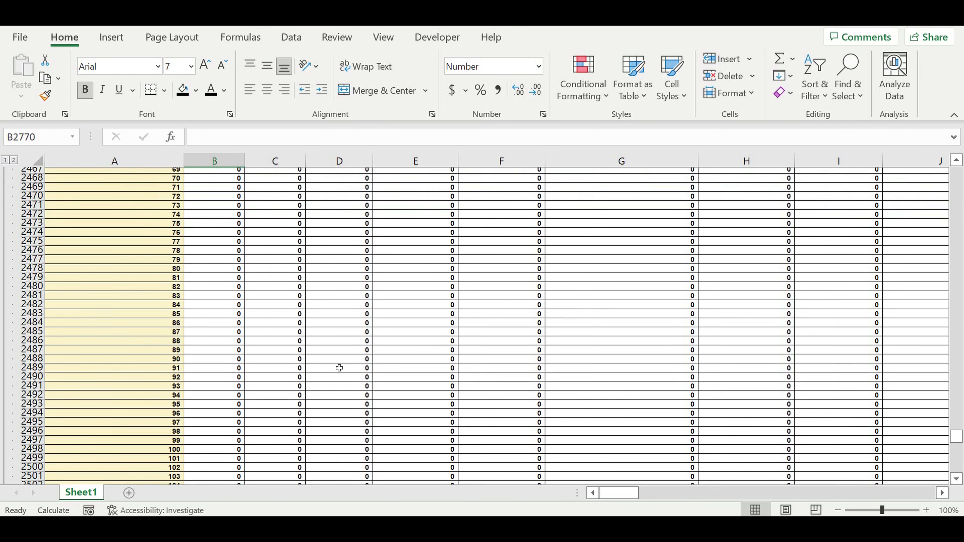
pyautogui.scroll(-20, 343, 366)
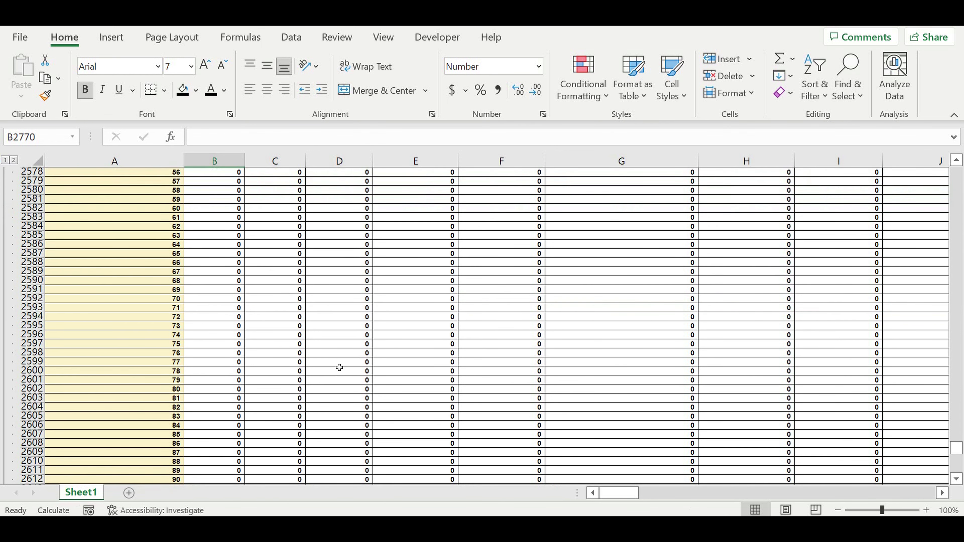
pyautogui.scroll(-20, 342, 371)
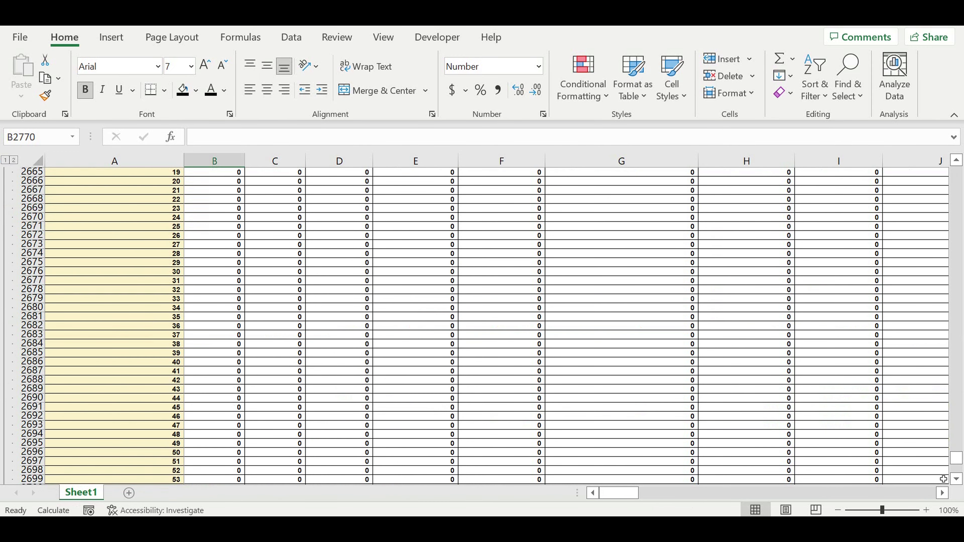
pyautogui.moveTo(955, 463); pyautogui.dragTo(955, 479)
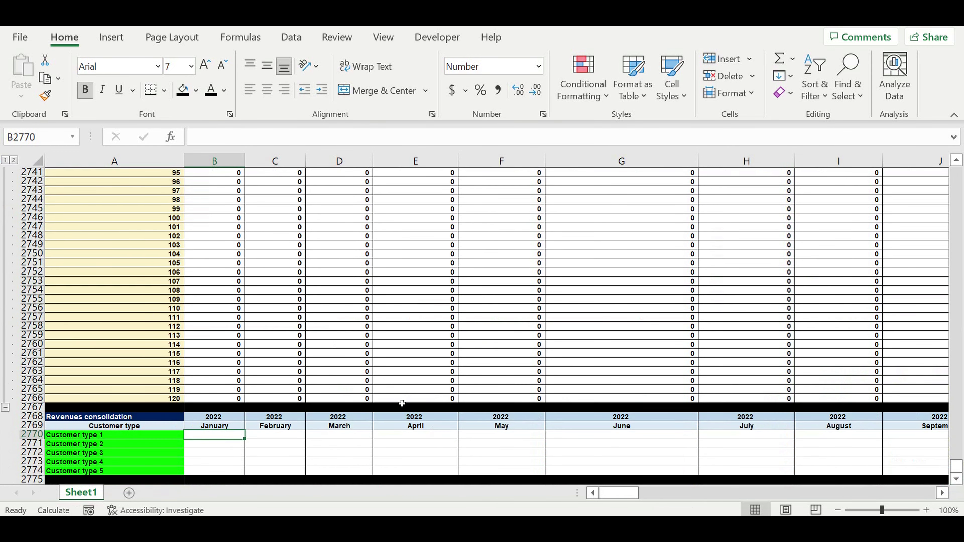
pyautogui.scroll(-4, 249, 371)
# Step: Sum Customer type 5's January revenues into B2774 and collapse its detail rows
pyautogui.click(226, 365)
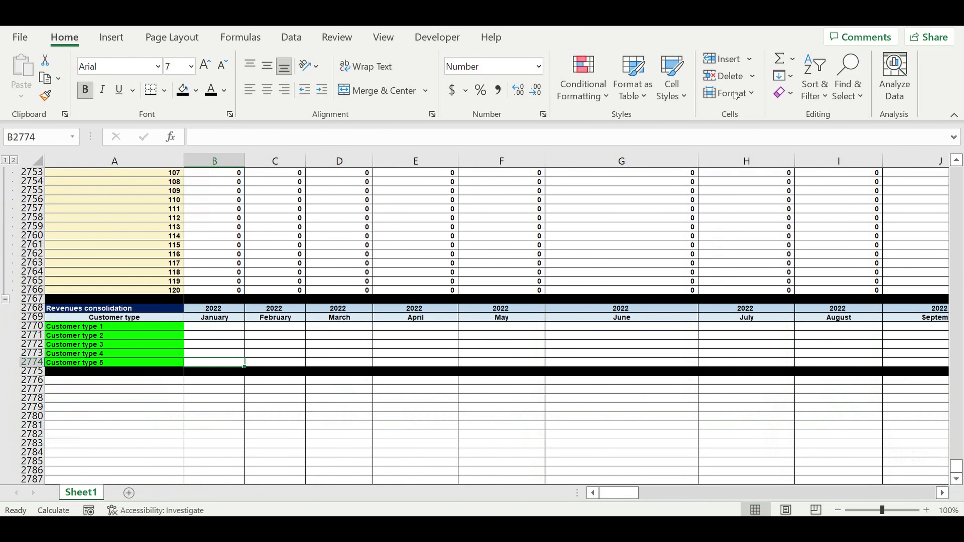
pyautogui.click(779, 59)
pyautogui.moveTo(213, 290); pyautogui.dragTo(215, 231)
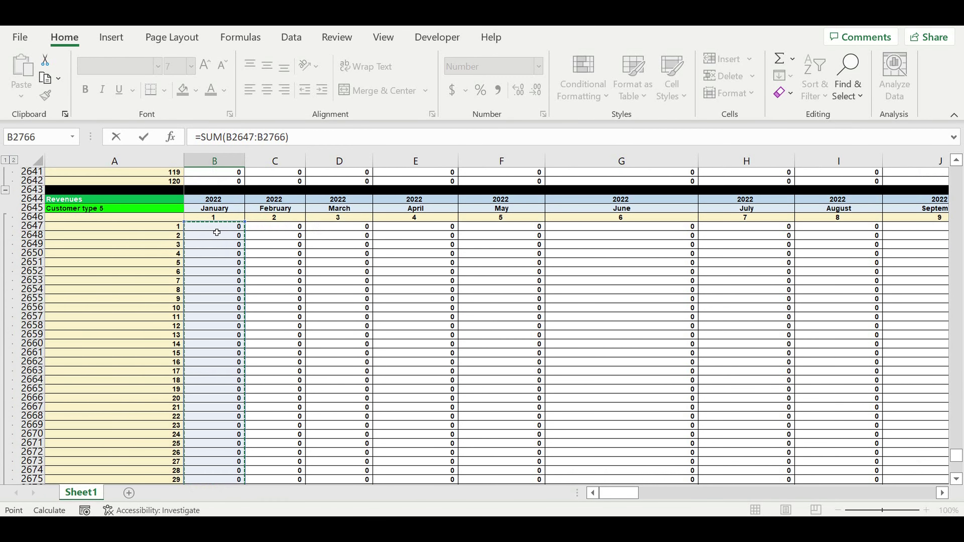
pyautogui.press('Return')
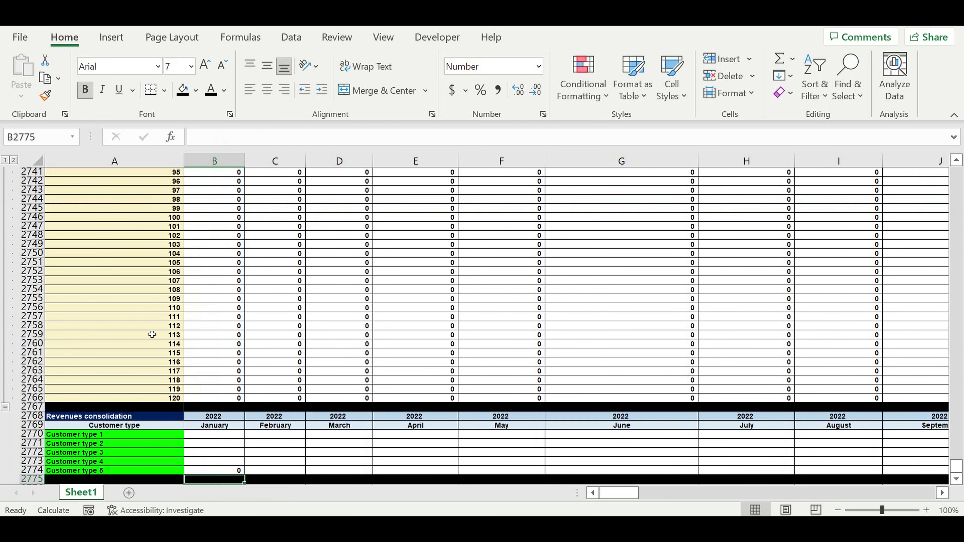
pyautogui.click(5, 408)
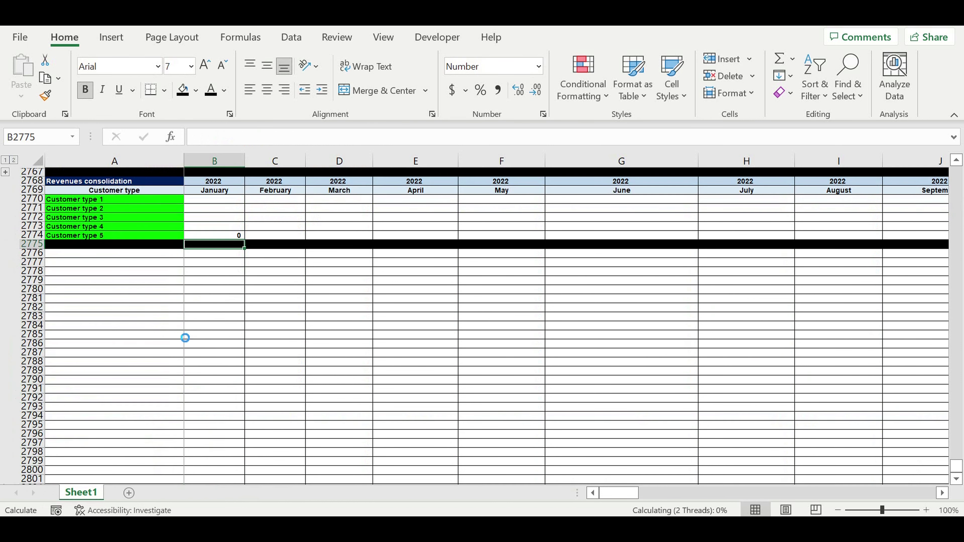
# Step: Sum Customer type 4's January revenues in B2773 as =SUM(B2523:B2642), then collapse its rows
pyautogui.click(221, 228)
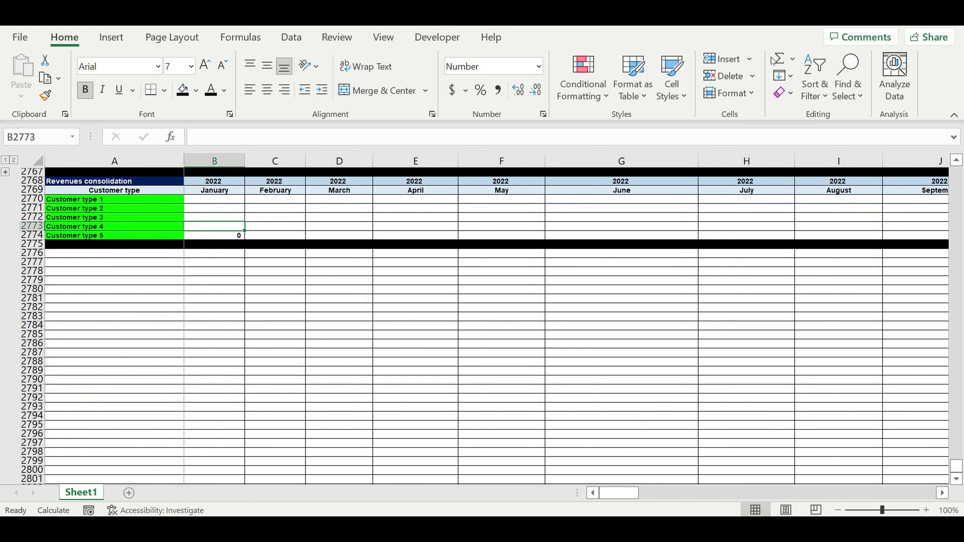
pyautogui.click(779, 59)
pyautogui.scroll(6, 246, 255)
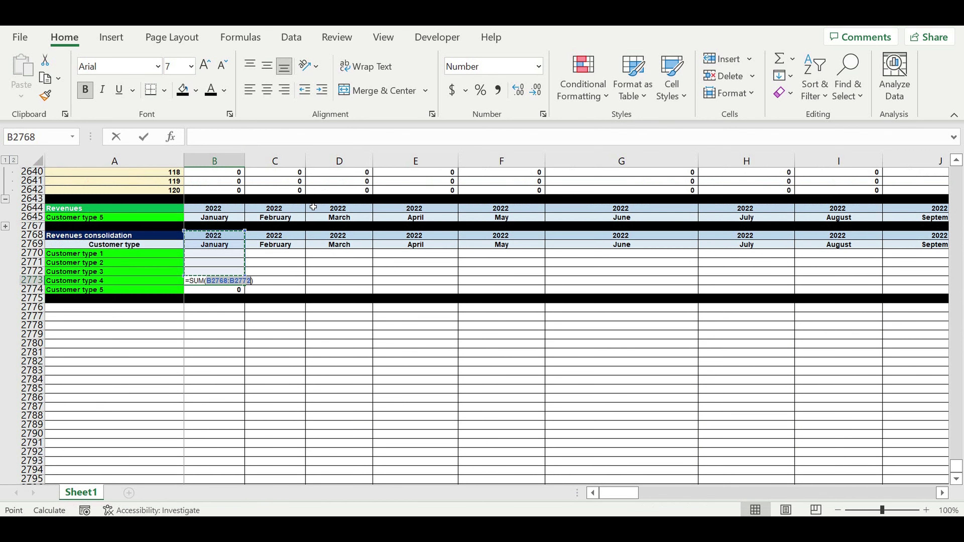
pyautogui.moveTo(206, 301); pyautogui.dragTo(222, 222)
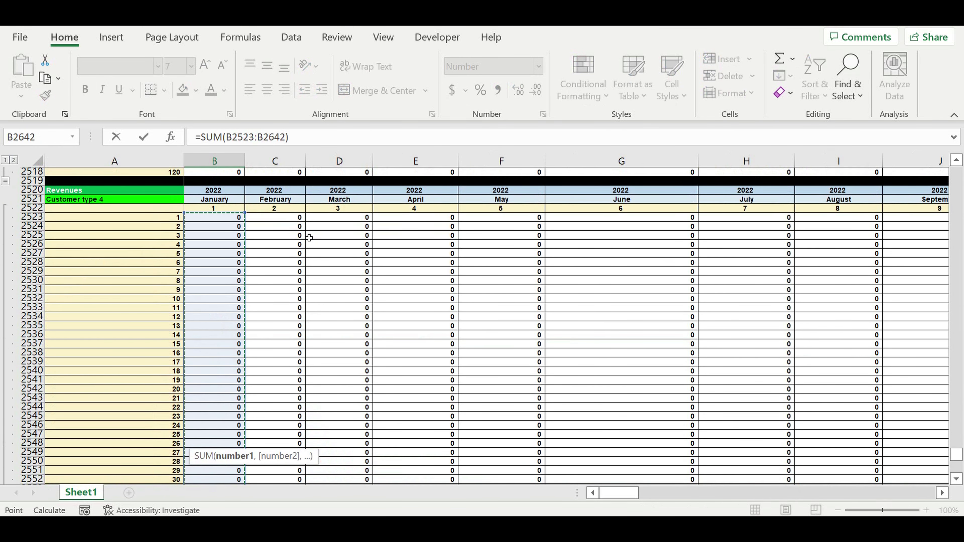
pyautogui.press('Return')
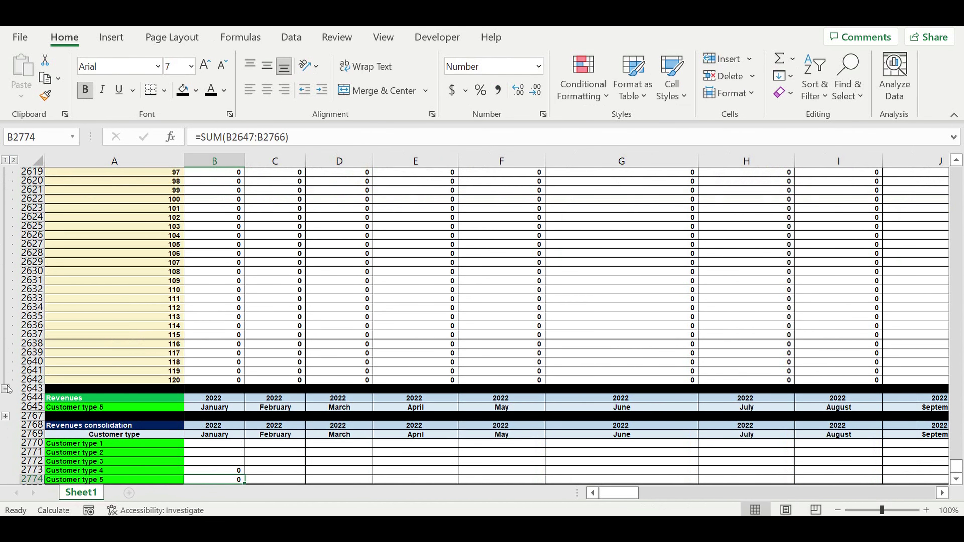
pyautogui.click(5, 389)
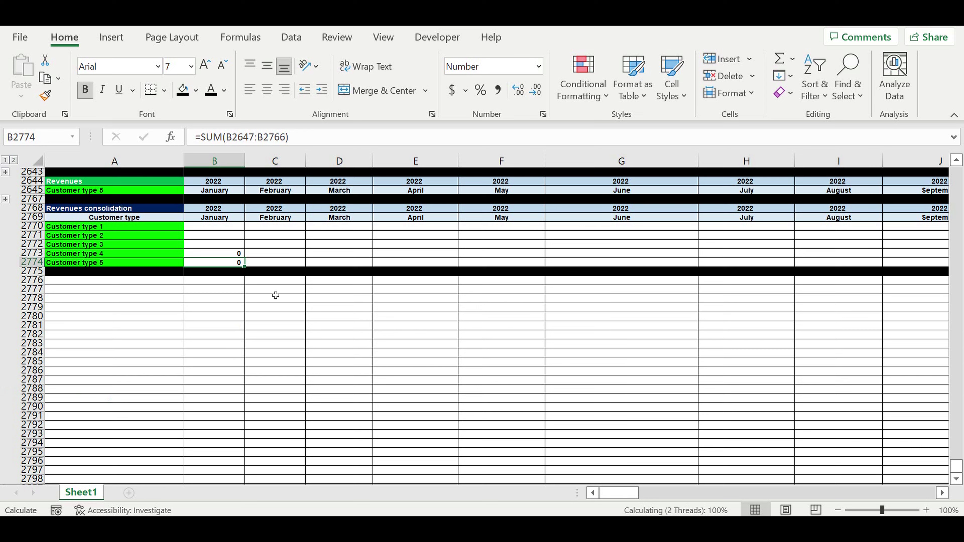
# Step: Sum Customer type 3's full January revenue range into B2772
pyautogui.scroll(3, 227, 335)
pyautogui.click(226, 328)
pyautogui.click(779, 60)
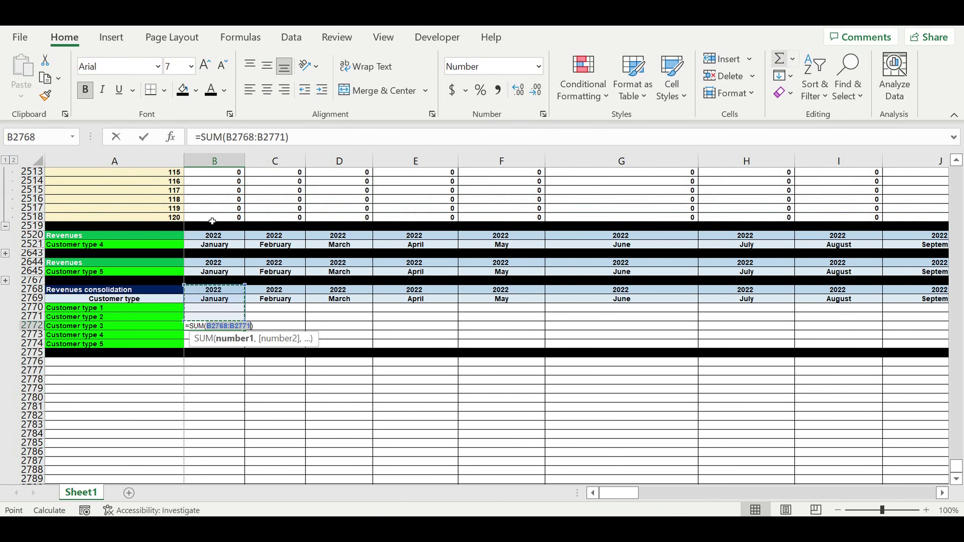
pyautogui.moveTo(215, 217); pyautogui.dragTo(204, 57)
pyautogui.moveTo(204, 94); pyautogui.dragTo(224, 231)
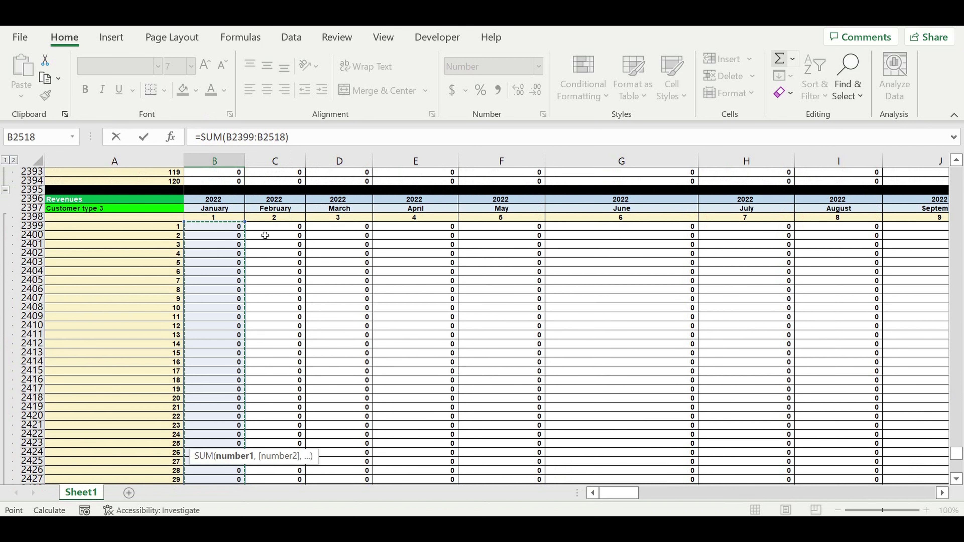
pyautogui.press('Return')
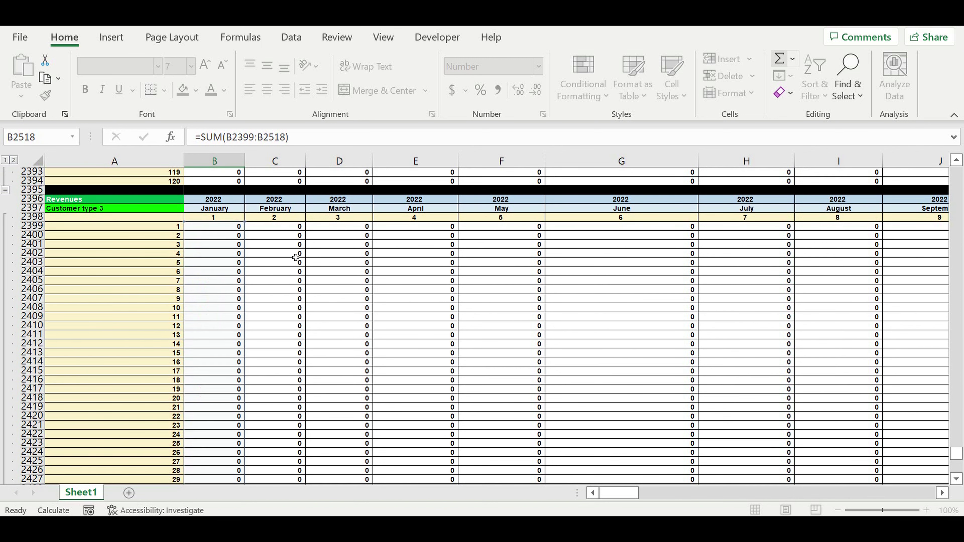
pyautogui.scroll(-20, 330, 326)
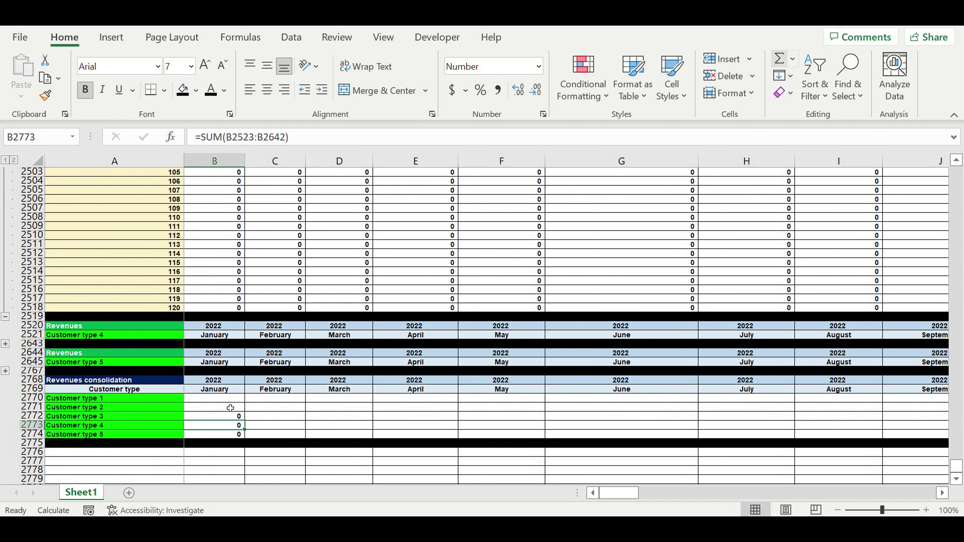
# Step: Sum Customer type 2's January revenues in B2771 as =SUM(B2275:B2394), collapsing types 2–3
pyautogui.click(227, 405)
pyautogui.click(4, 317)
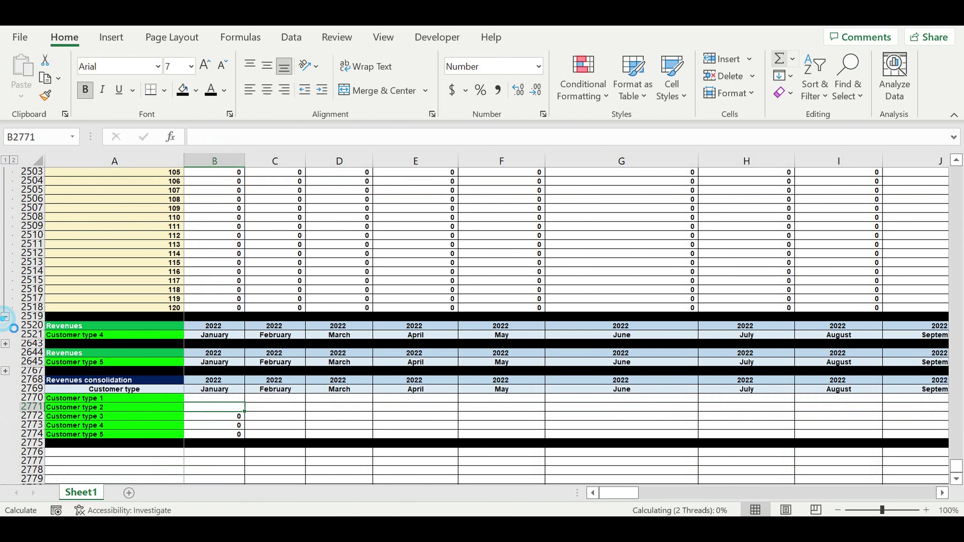
pyautogui.click(779, 59)
pyautogui.scroll(7, 262, 247)
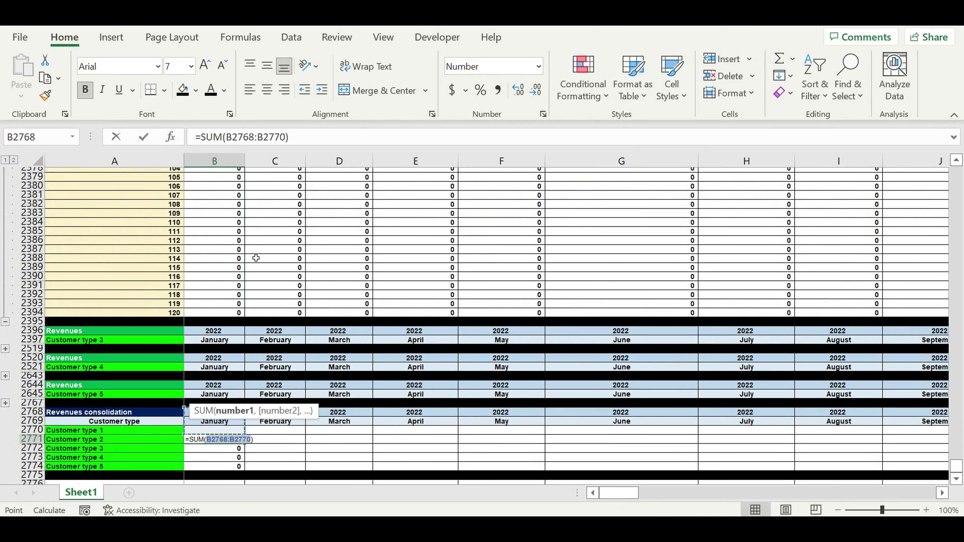
pyautogui.moveTo(214, 329); pyautogui.dragTo(238, 211)
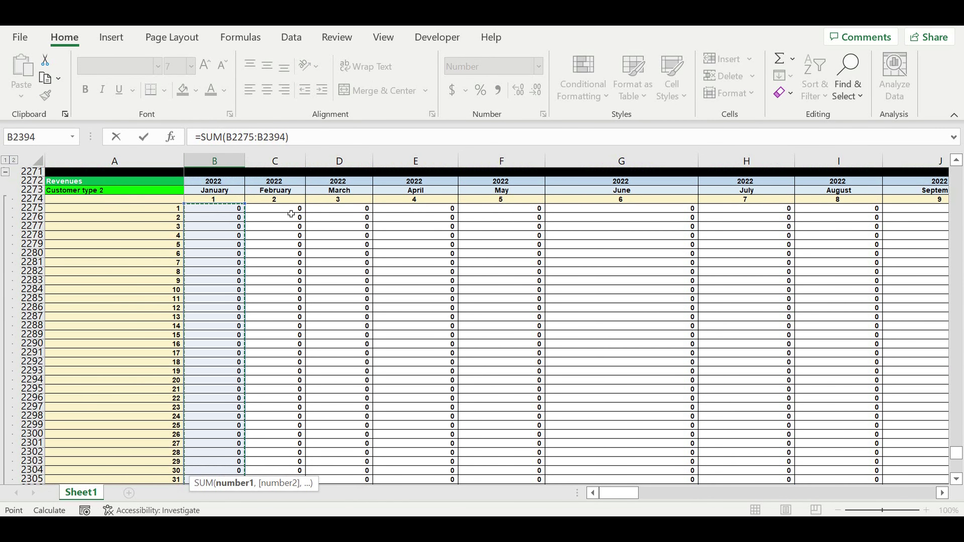
pyautogui.press('Return')
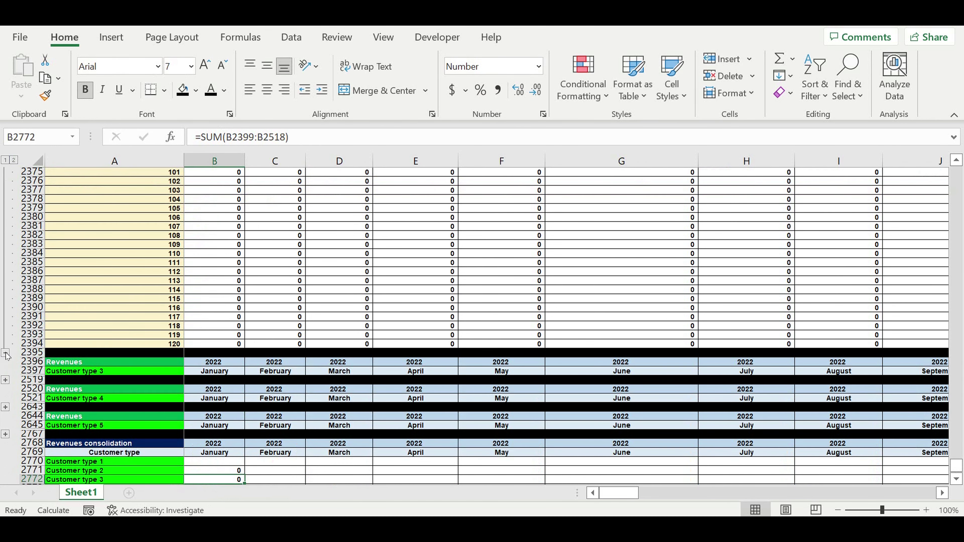
pyautogui.click(5, 353)
# Step: Sum Customer type 1's January revenues into B2770 and collapse its detail rows
pyautogui.click(235, 281)
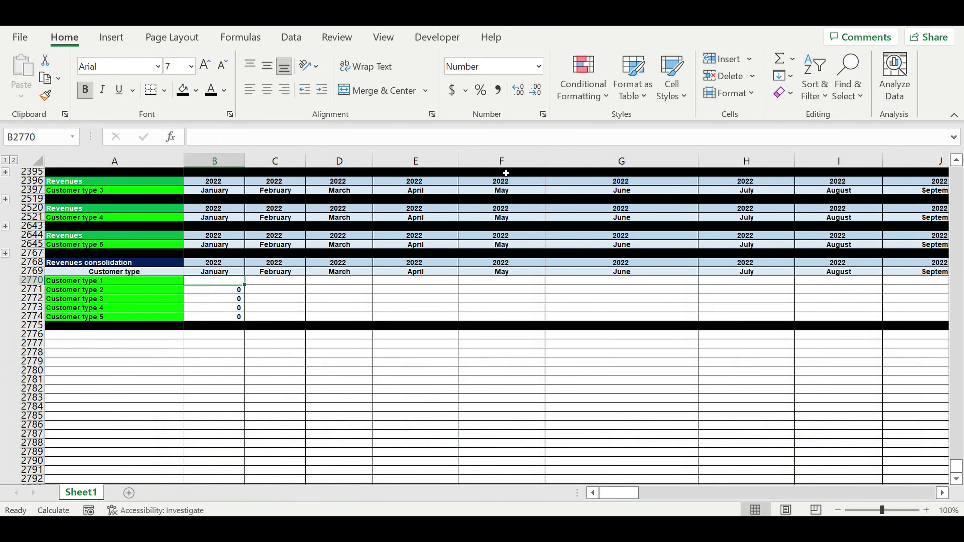
pyautogui.click(779, 58)
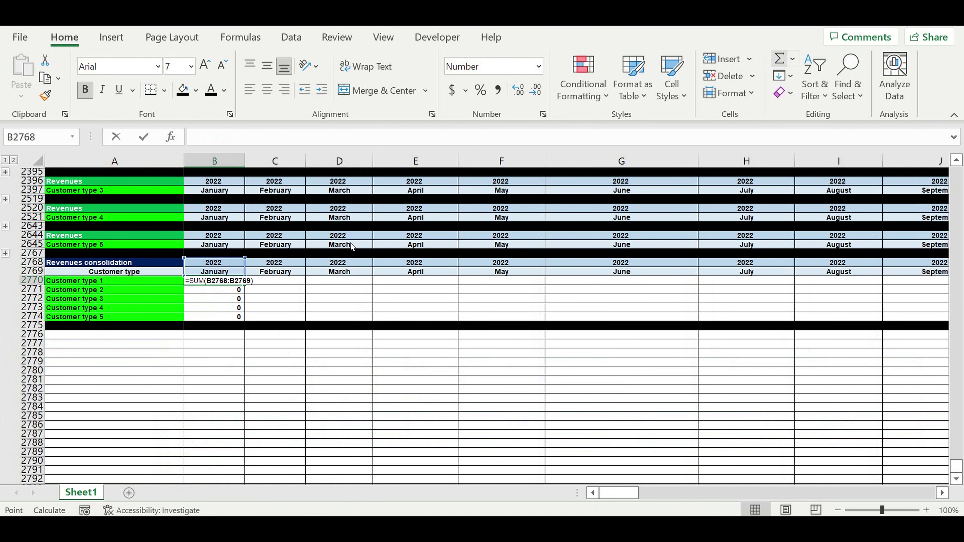
pyautogui.scroll(7, 313, 257)
pyautogui.scroll(1, 212, 337)
pyautogui.moveTo(206, 355); pyautogui.dragTo(222, 225)
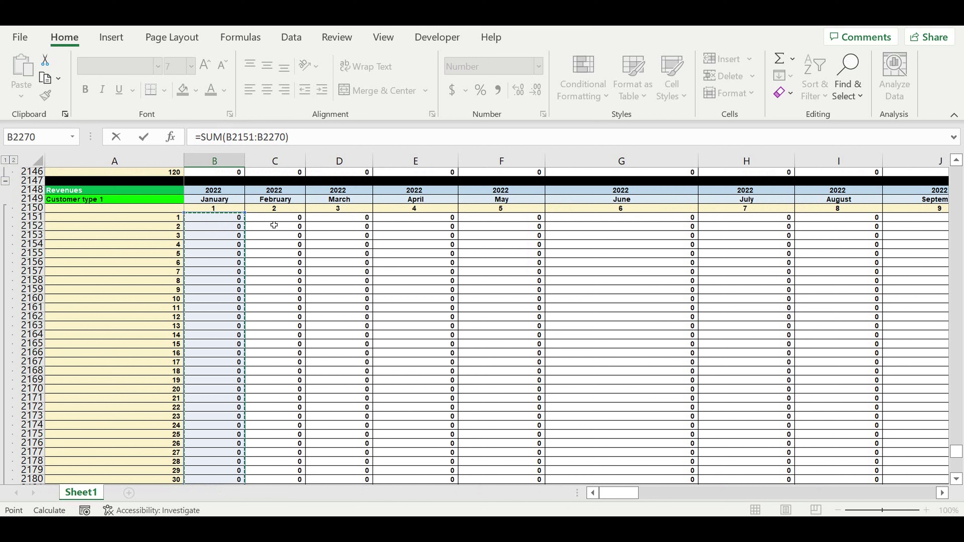
pyautogui.press('Return')
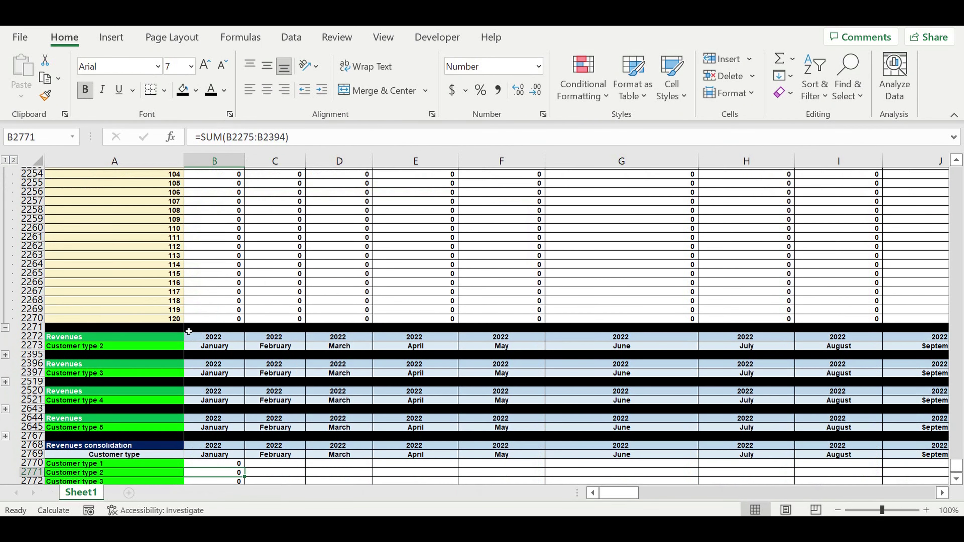
pyautogui.scroll(-3, 188, 332)
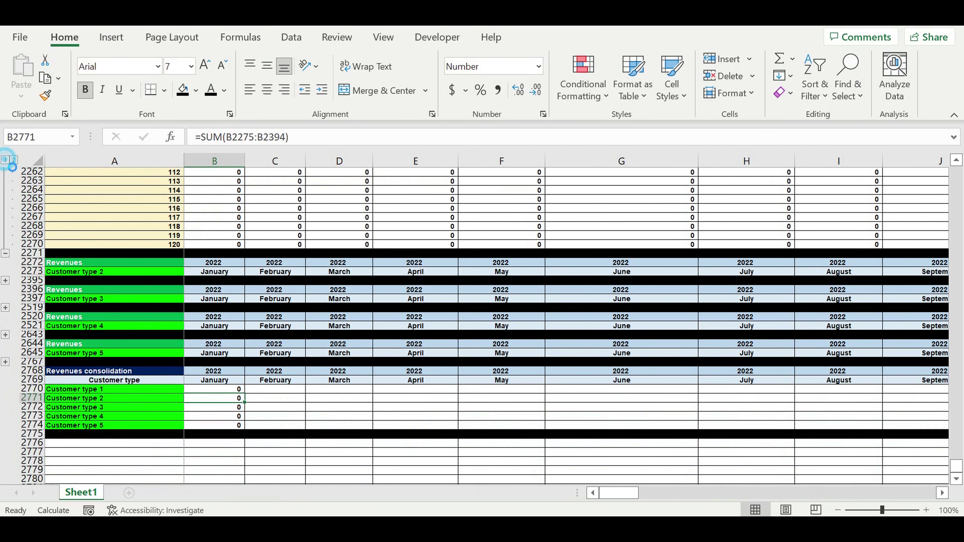
pyautogui.click(5, 160)
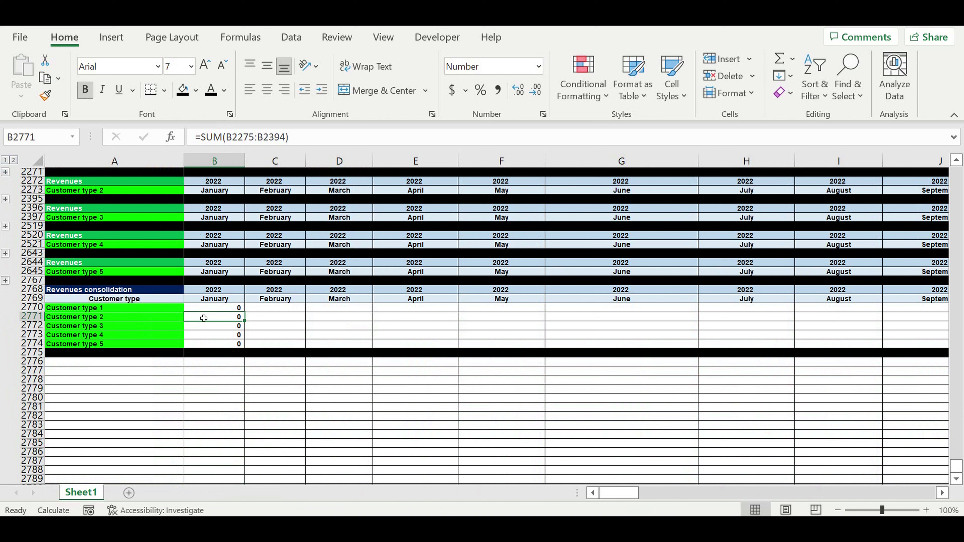
# Step: Fill rows 2770–2774 green and extend B2770:B2774's sums across to column DQ
pyautogui.moveTo(30, 307); pyautogui.dragTo(31, 344)
pyautogui.click(195, 91)
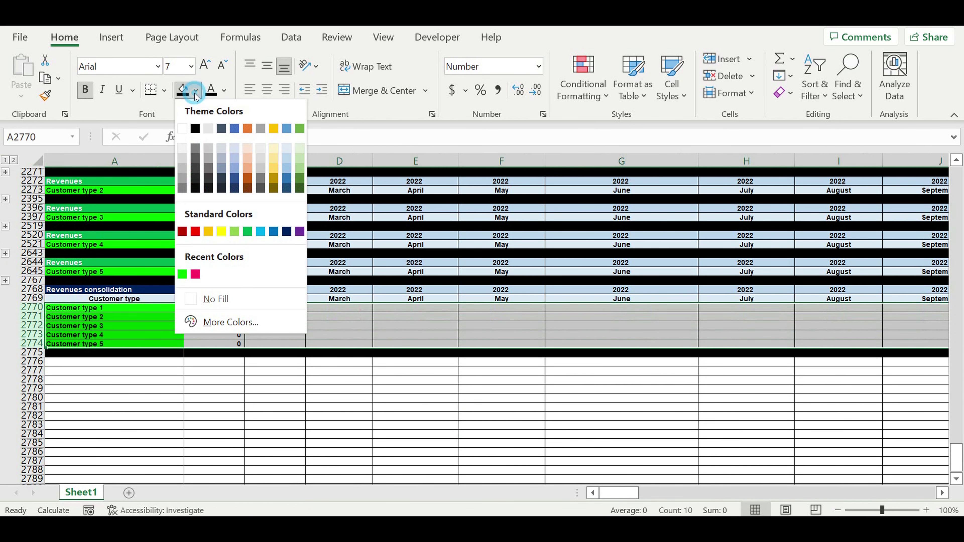
pyautogui.click(185, 274)
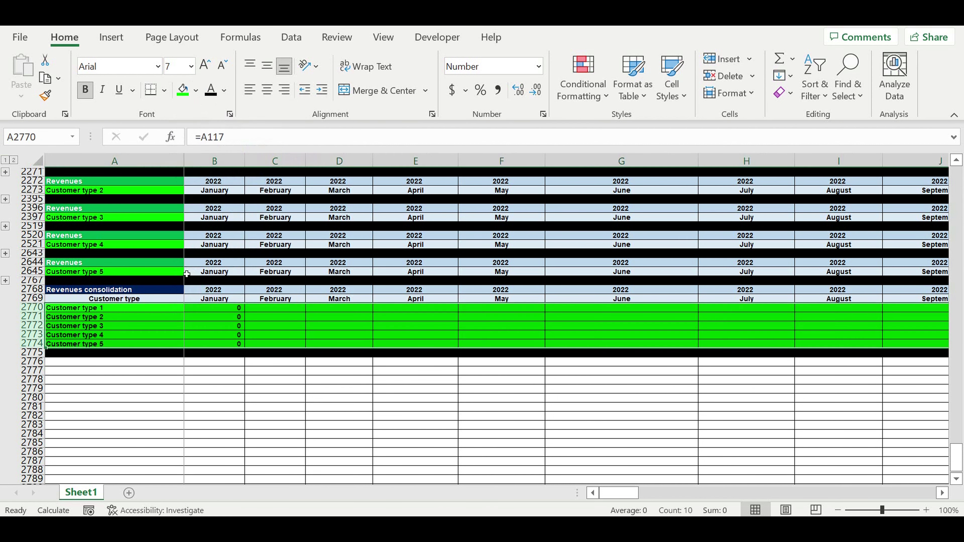
pyautogui.moveTo(224, 312); pyautogui.dragTo(759, 326)
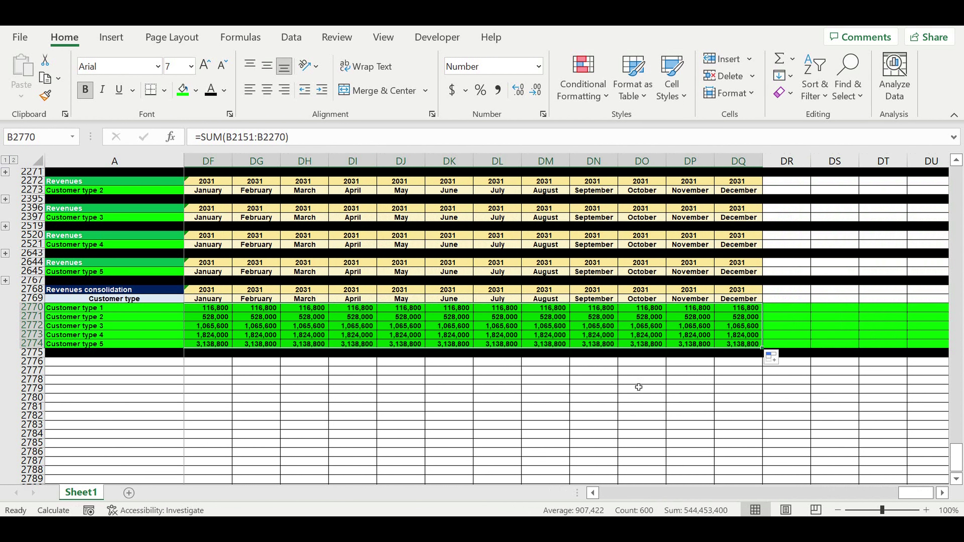
# Step: Apply Increase Indent to the Customer type labels in A2770:A2774
pyautogui.click(639, 387)
pyautogui.click(721, 398)
pyautogui.moveTo(912, 492); pyautogui.dragTo(616, 492)
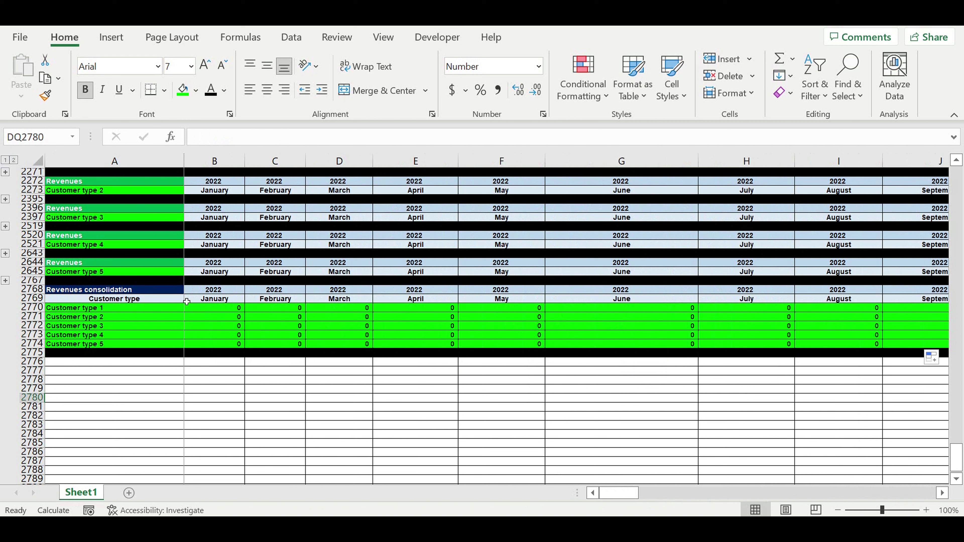
pyautogui.moveTo(135, 311); pyautogui.dragTo(127, 344)
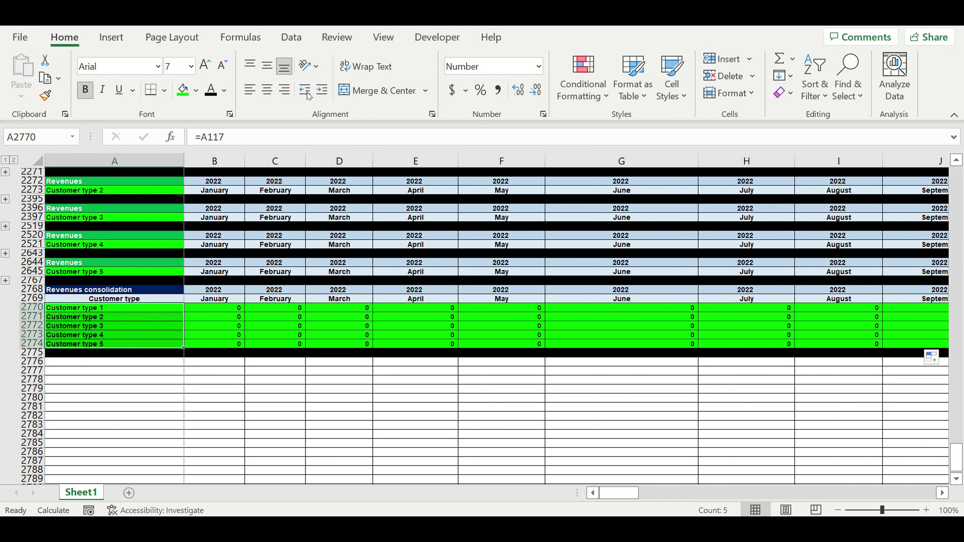
pyautogui.click(323, 90)
pyautogui.click(264, 398)
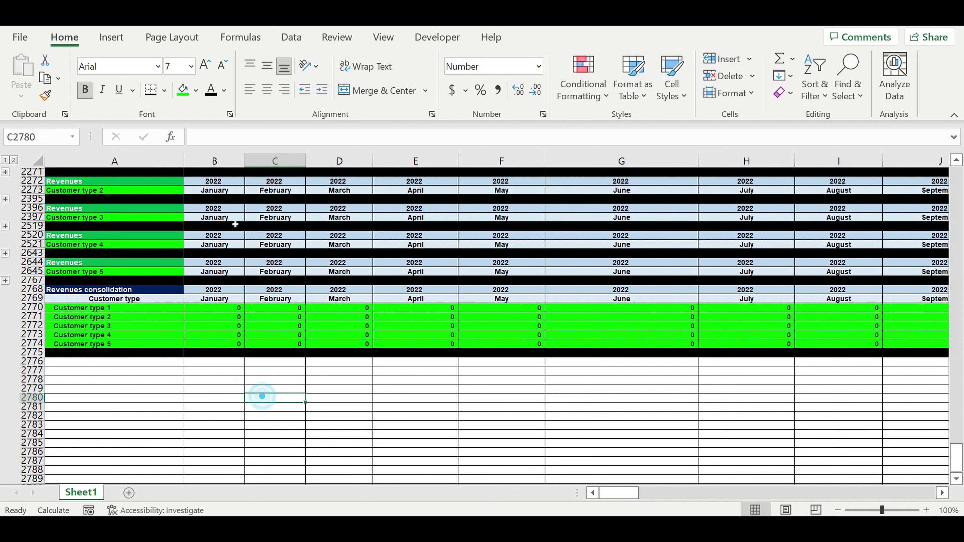